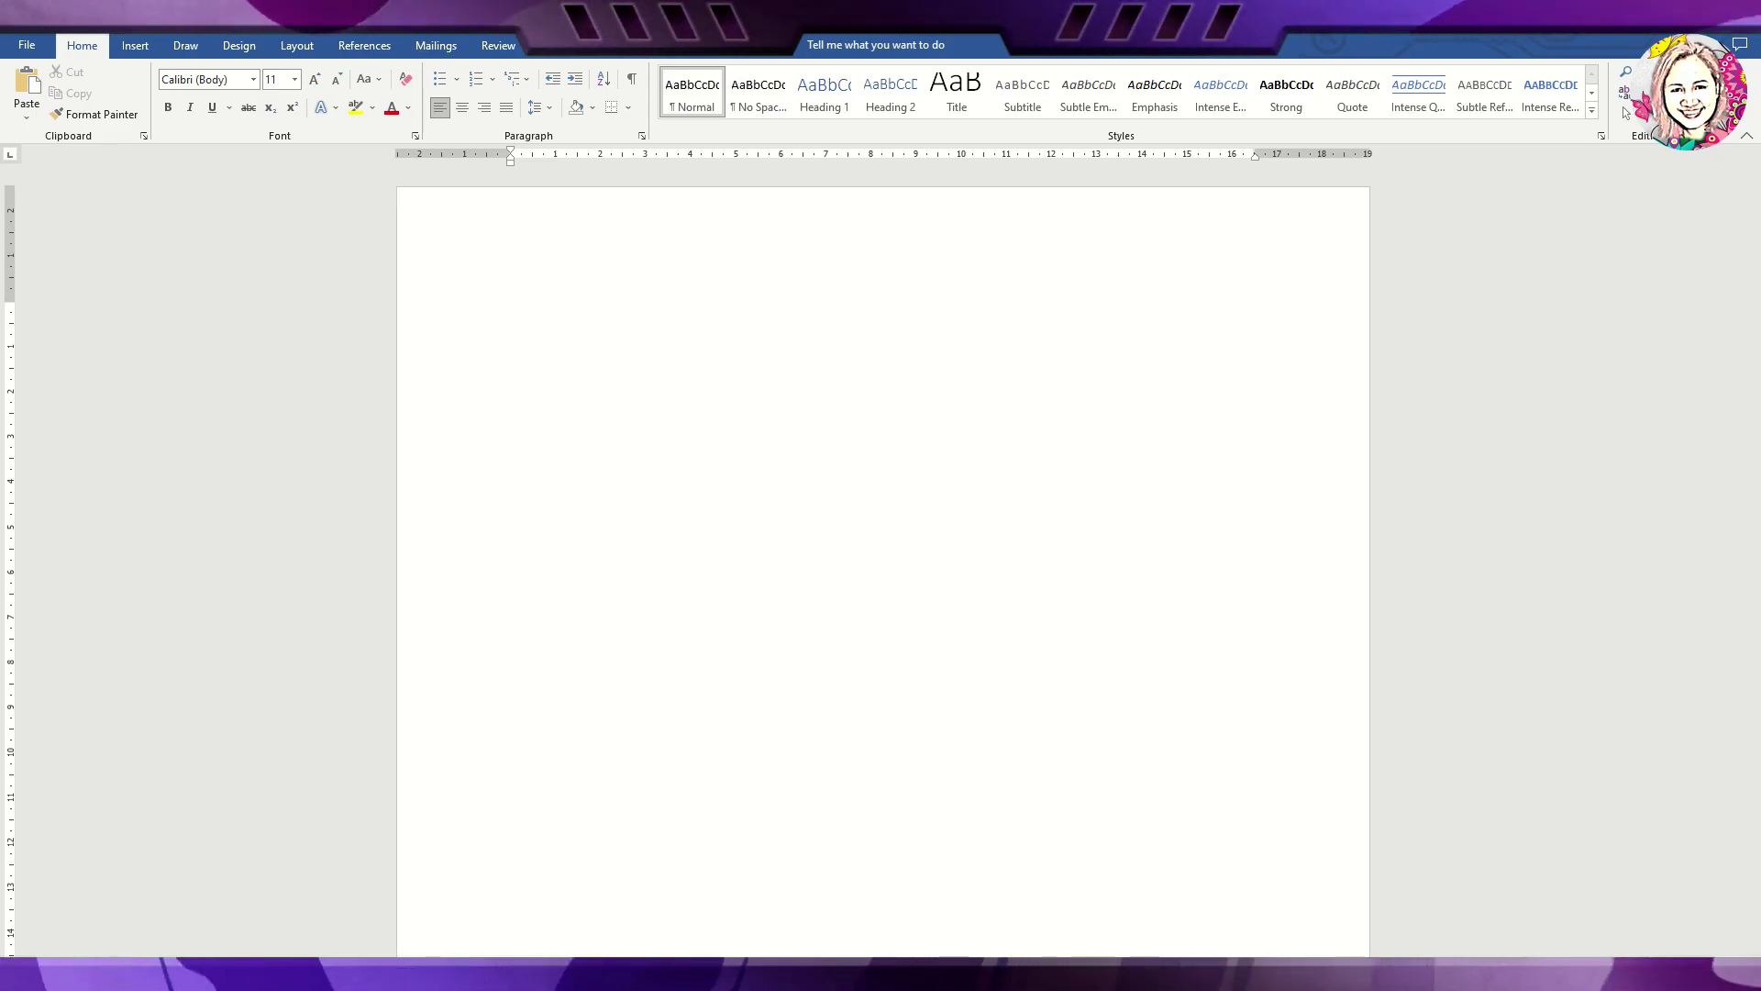
# Complete the DELIVERY RECEIPT title as centered bold Arial 16 pt, with the cursor on the line beneath.
pyautogui.write('Y RE')
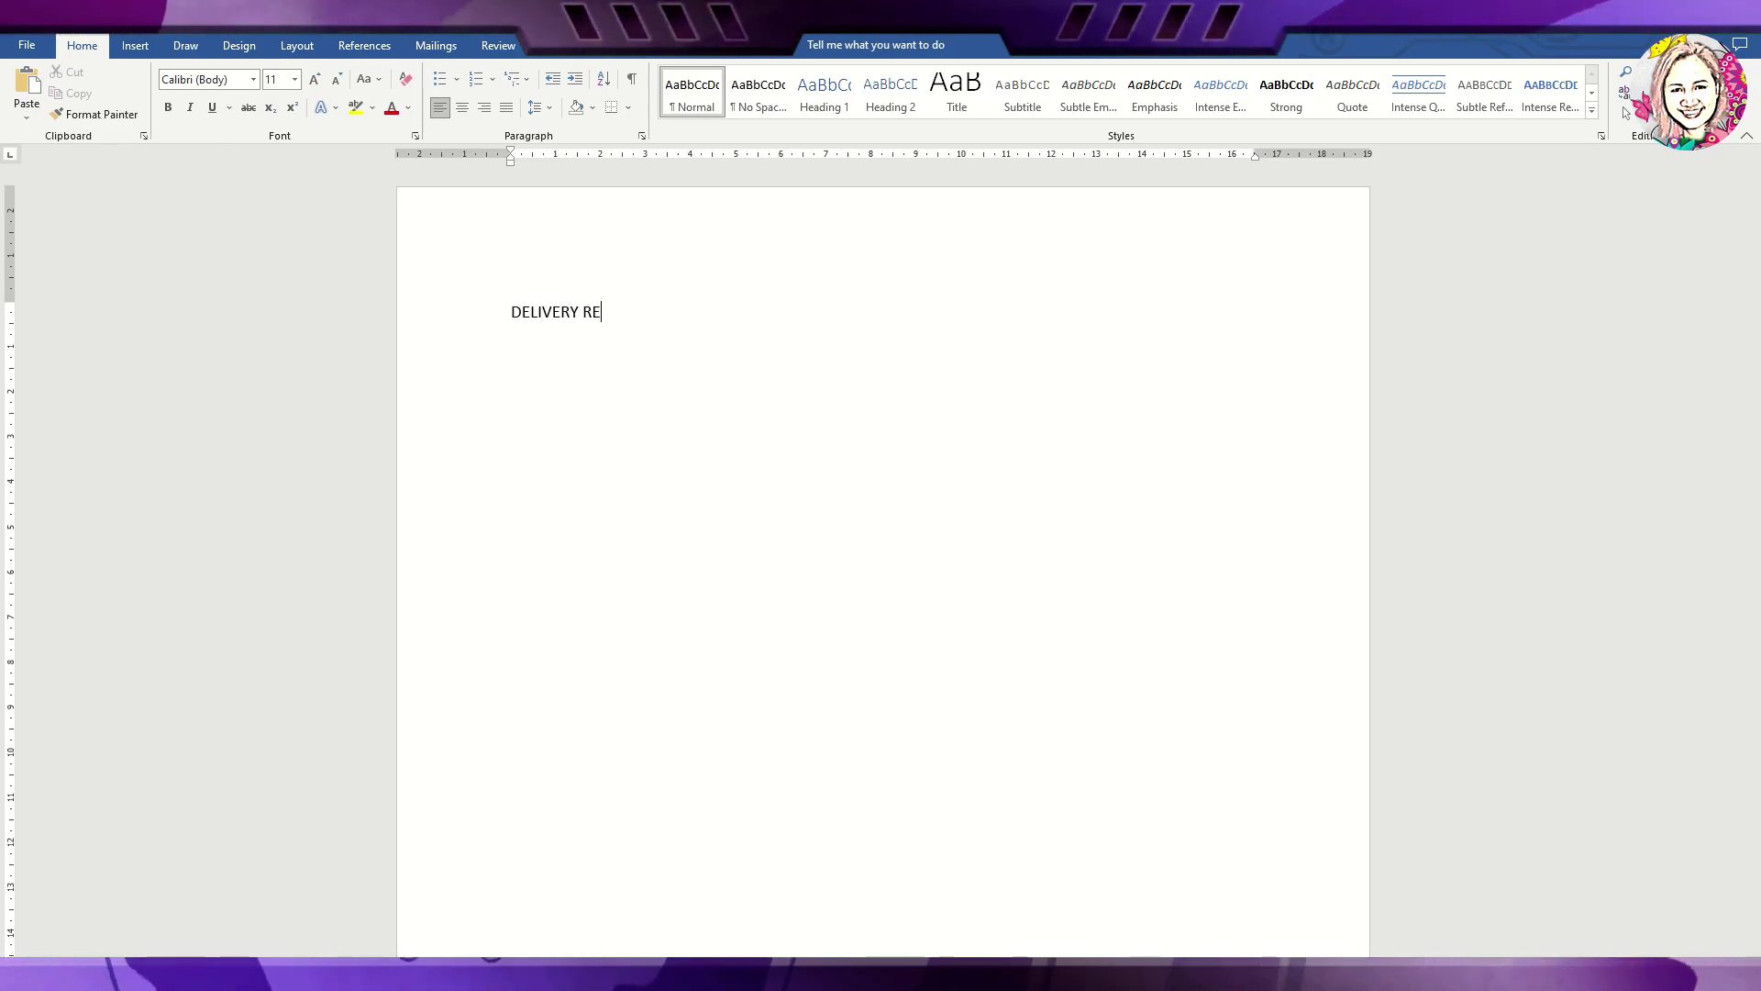
pyautogui.write('CEIPT')
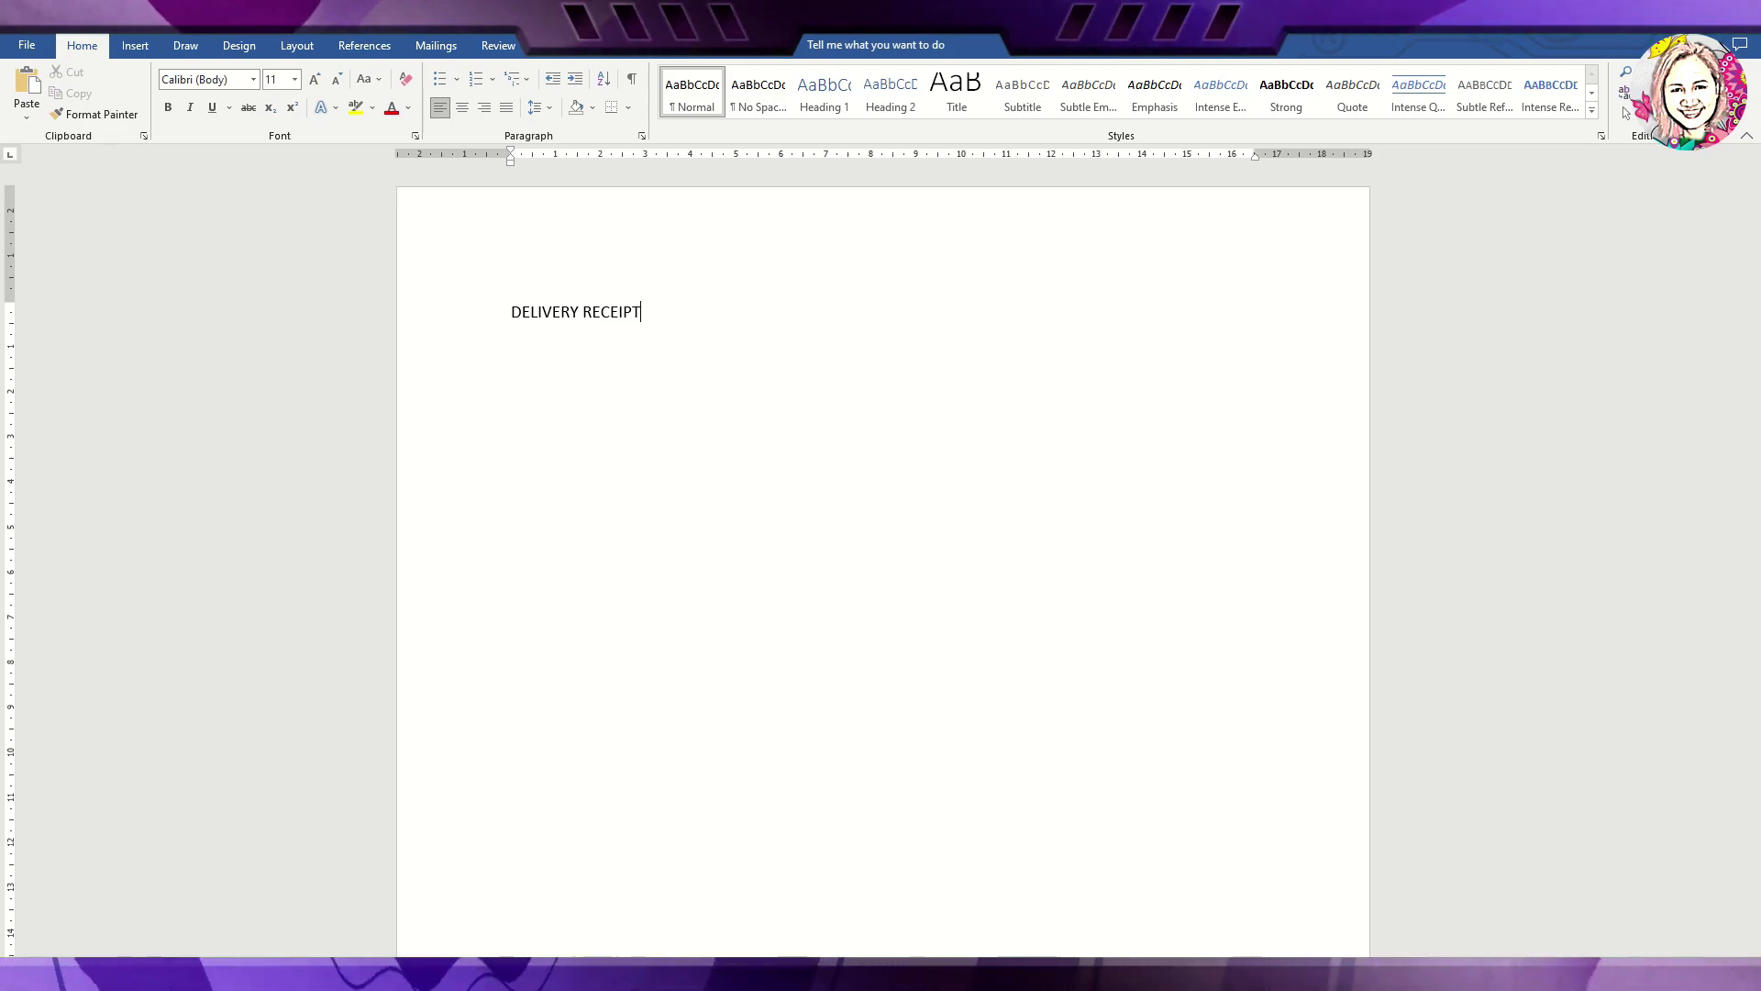
pyautogui.moveTo(510, 314); pyautogui.dragTo(647, 314)
pyautogui.click(463, 108)
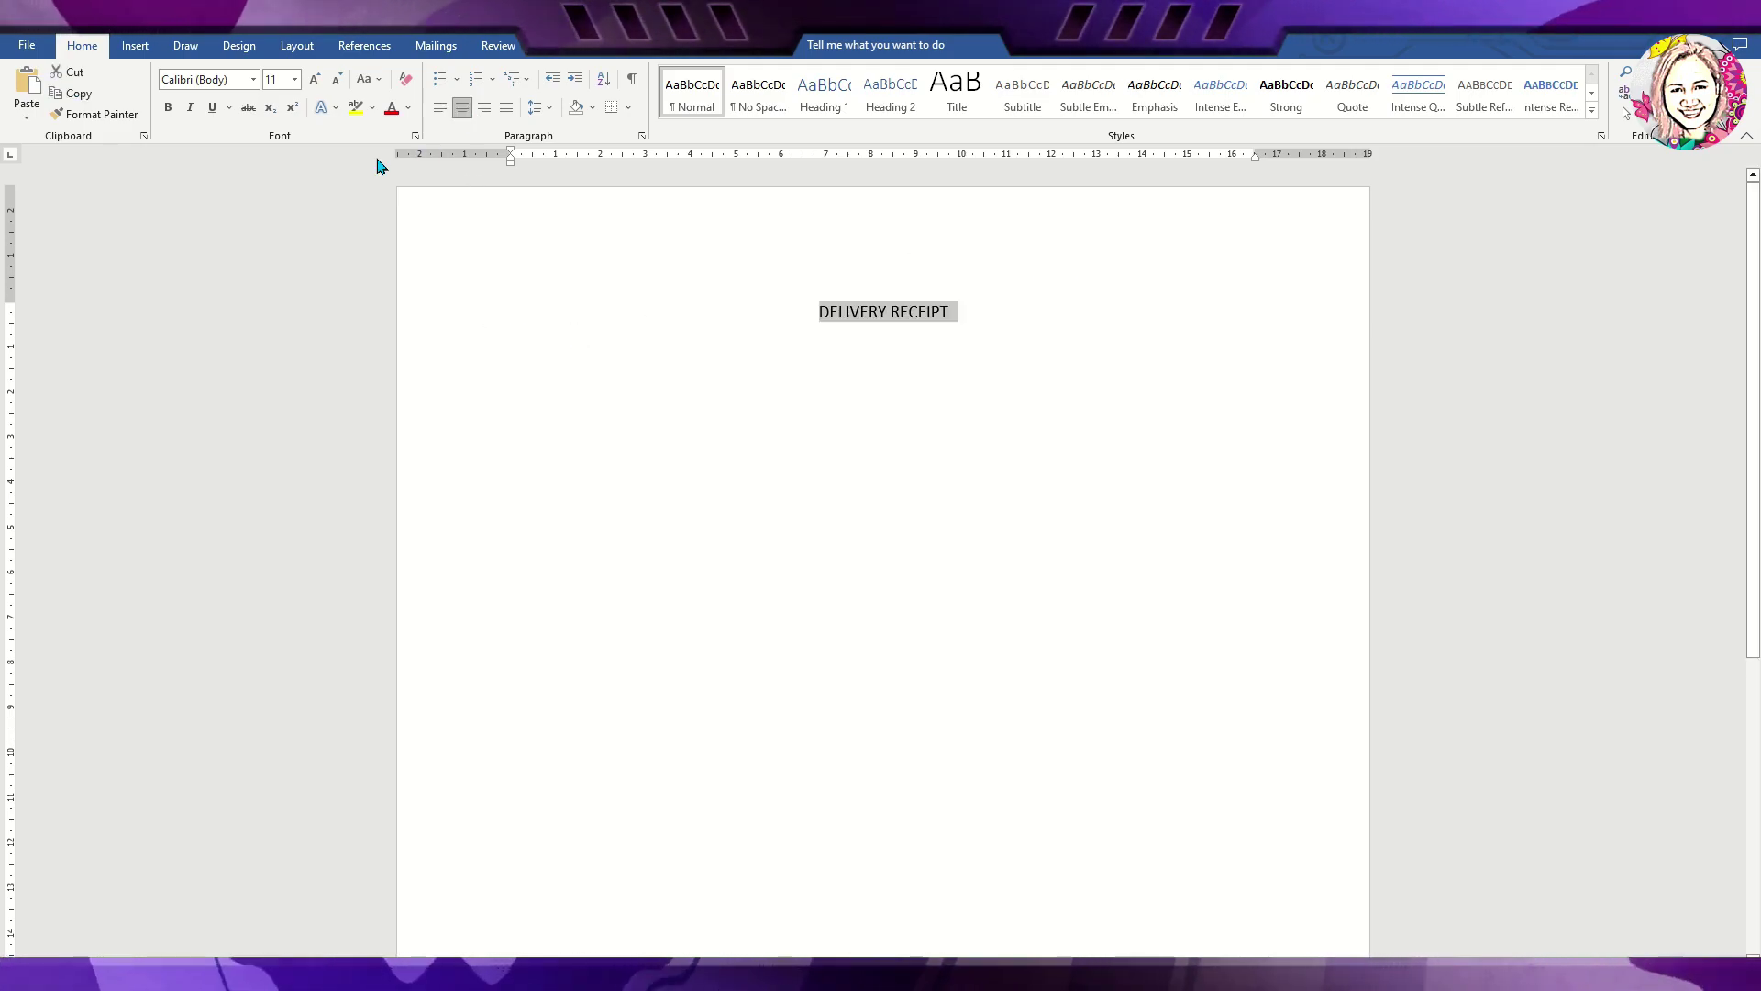
pyautogui.click(168, 108)
pyautogui.click(253, 79)
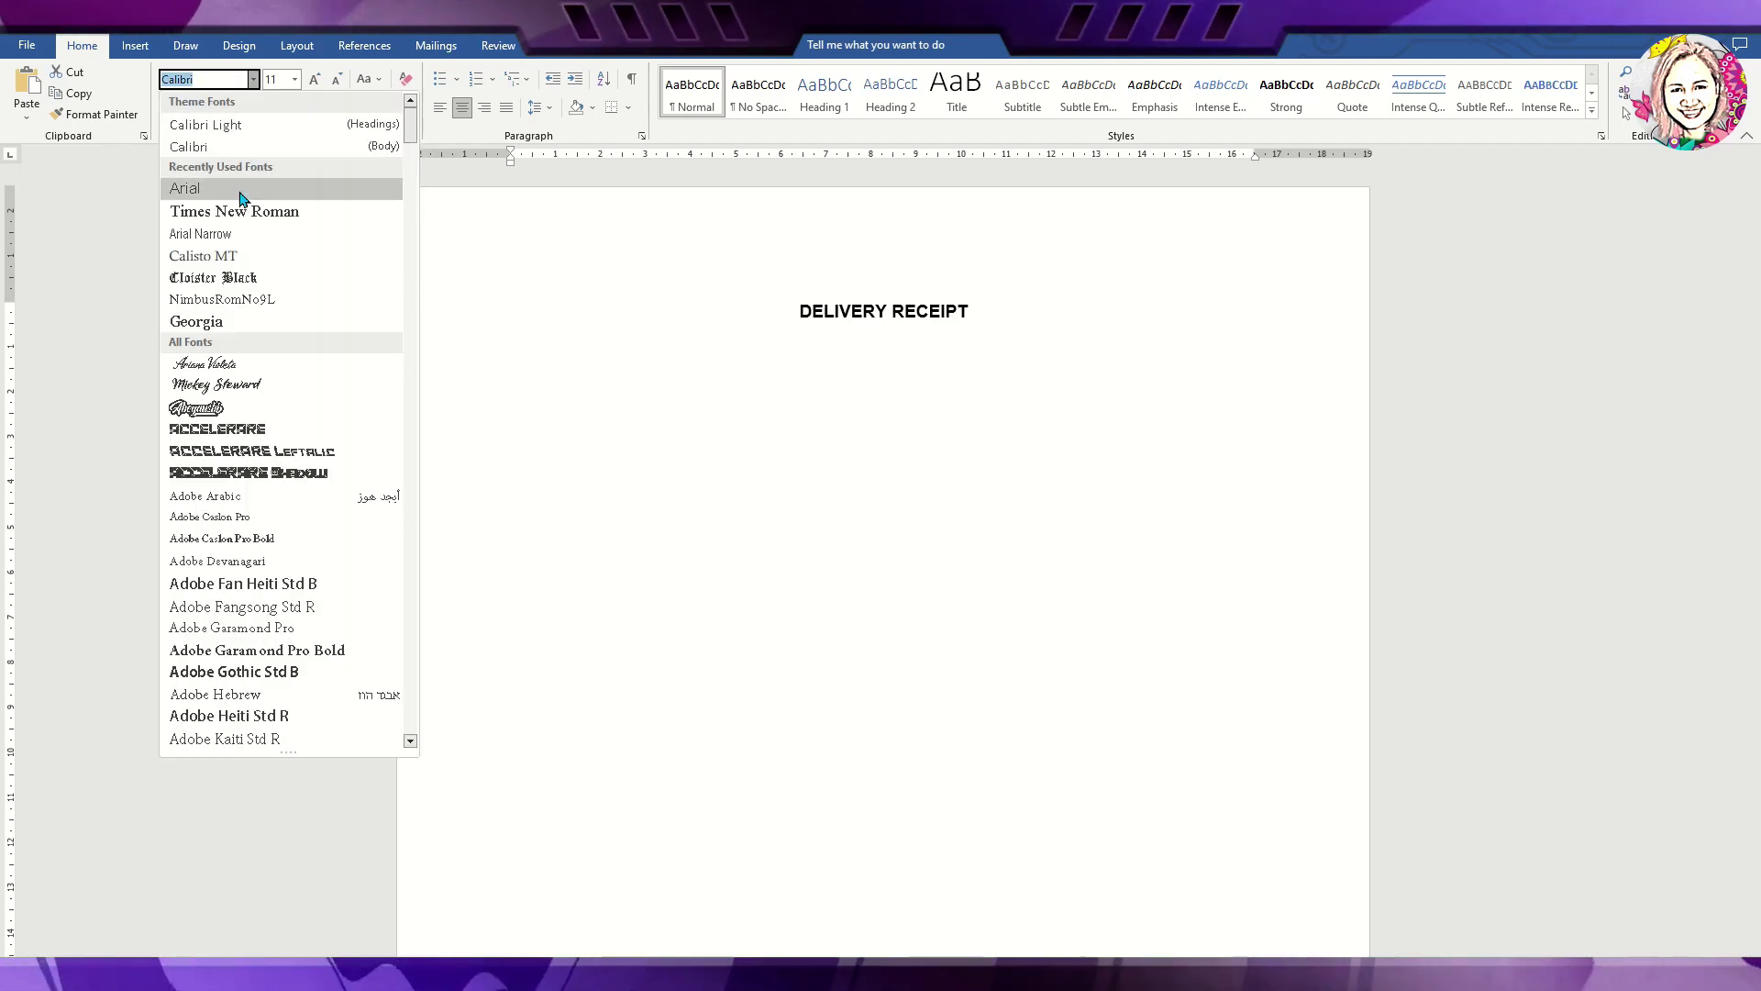
pyautogui.click(235, 194)
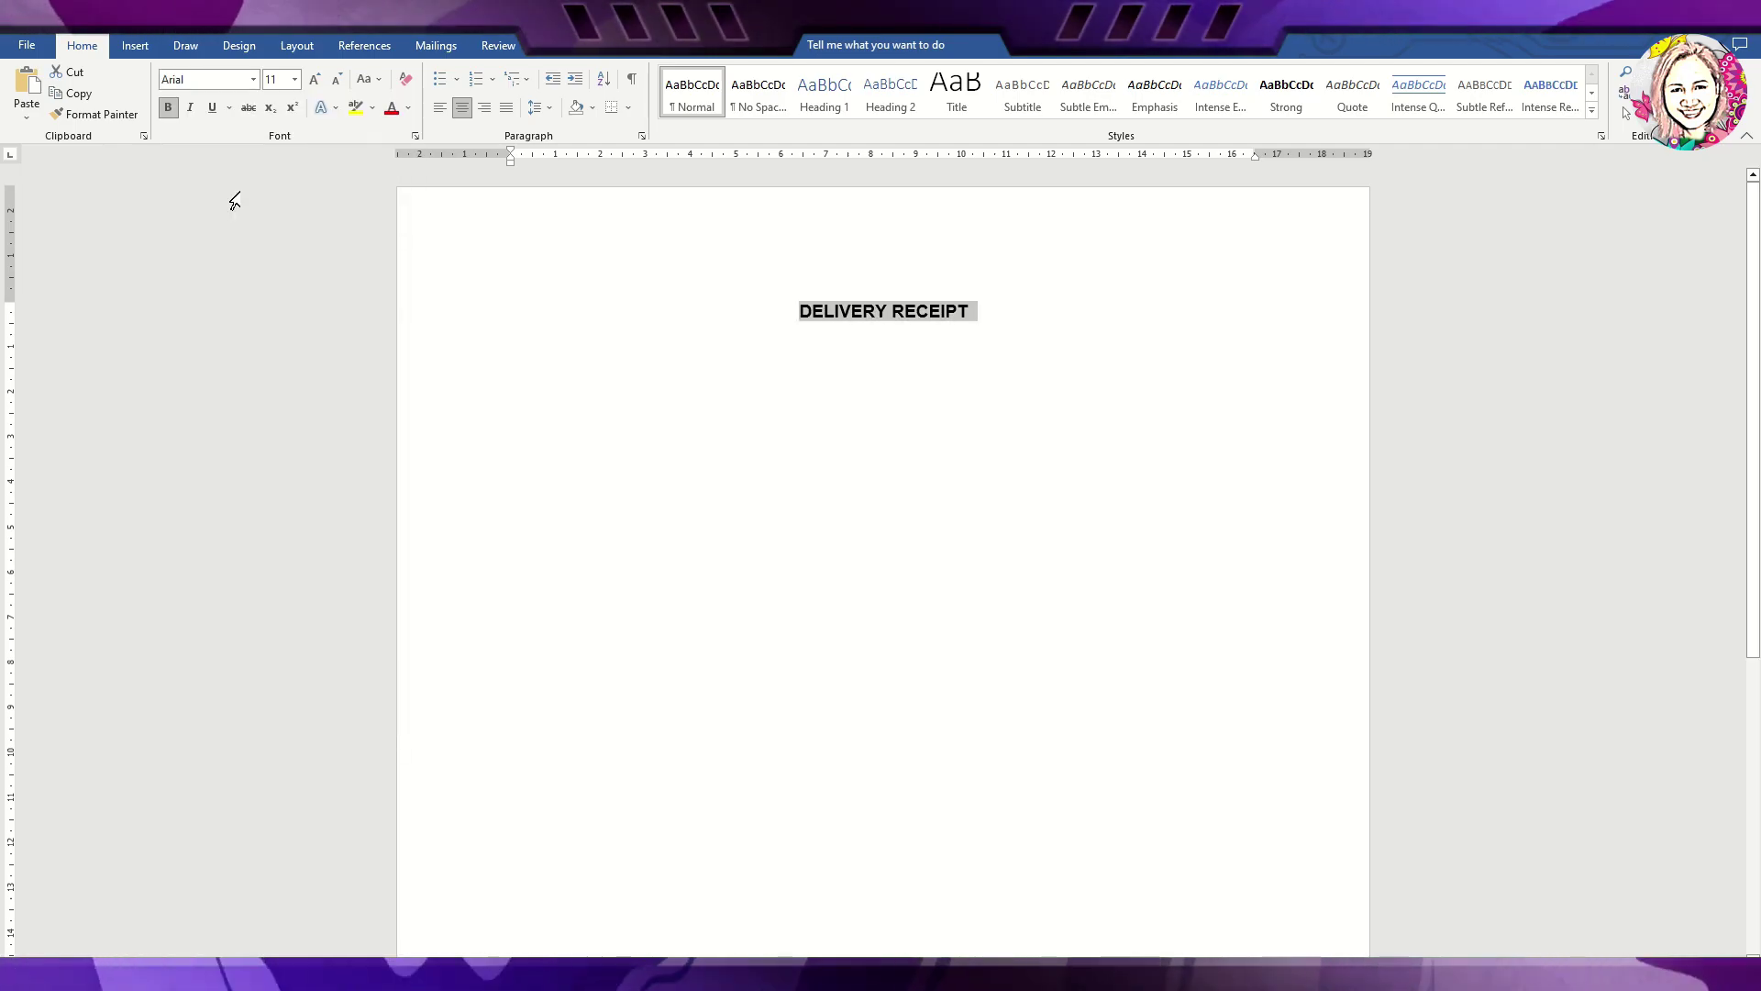
pyautogui.click(294, 80)
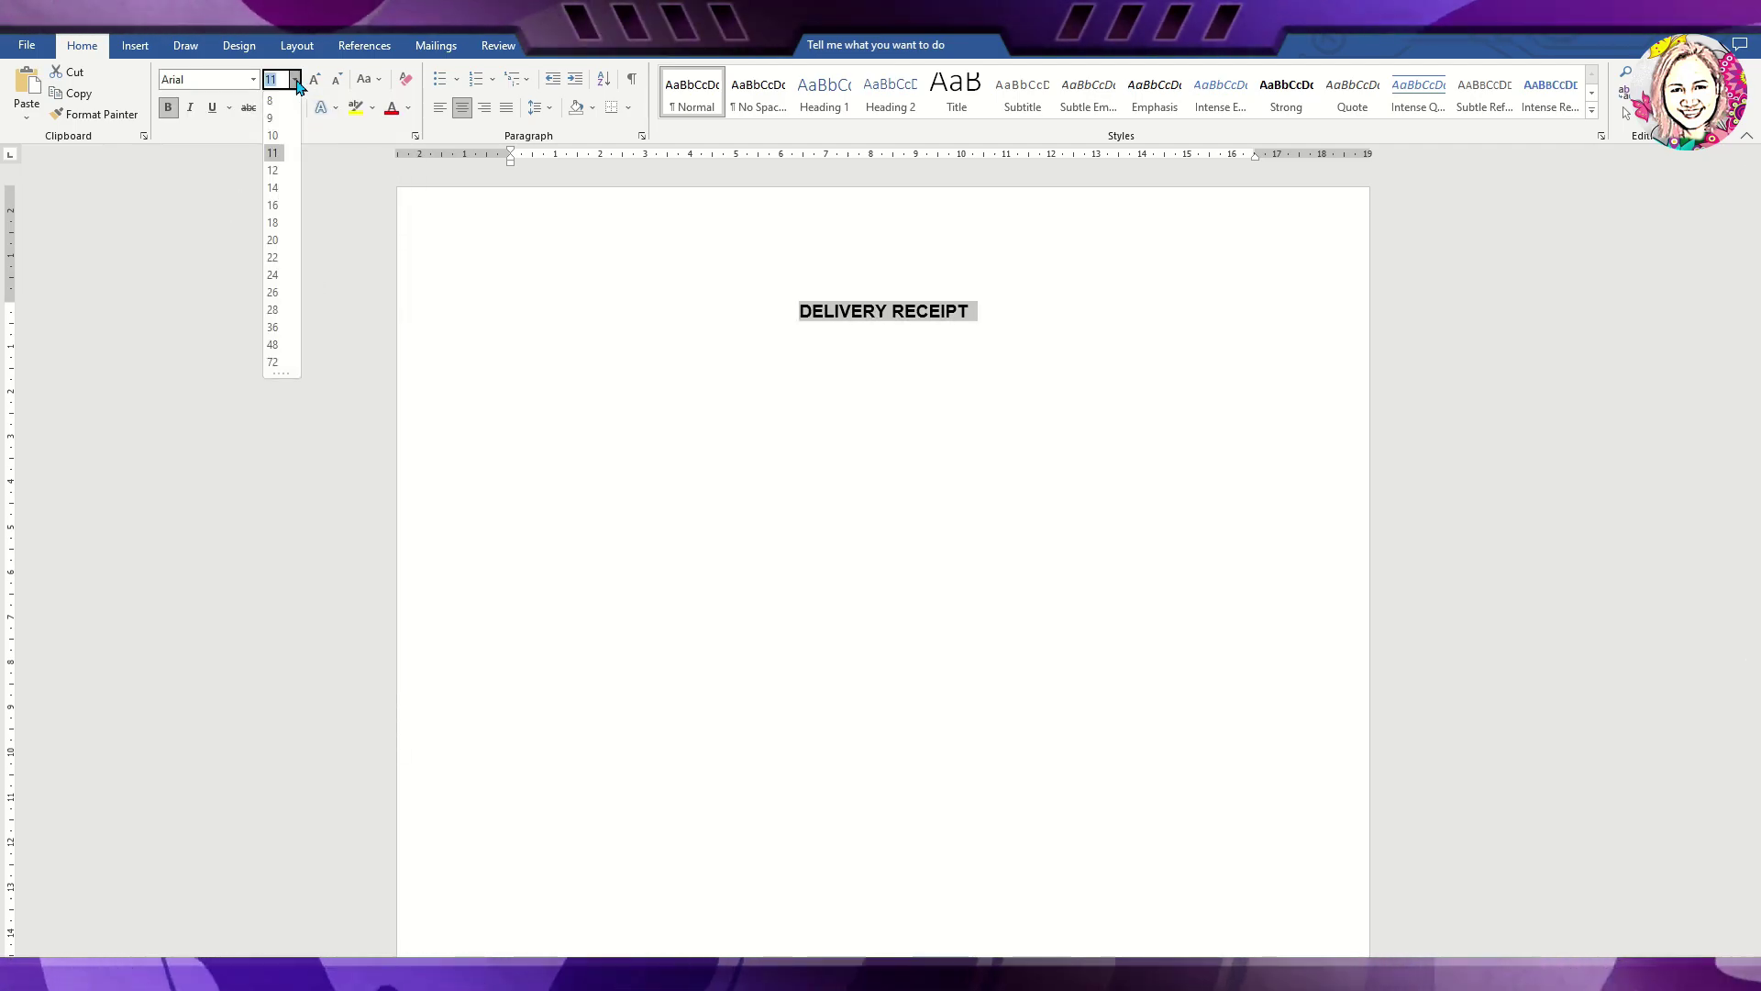
pyautogui.click(274, 205)
pyautogui.click(978, 366)
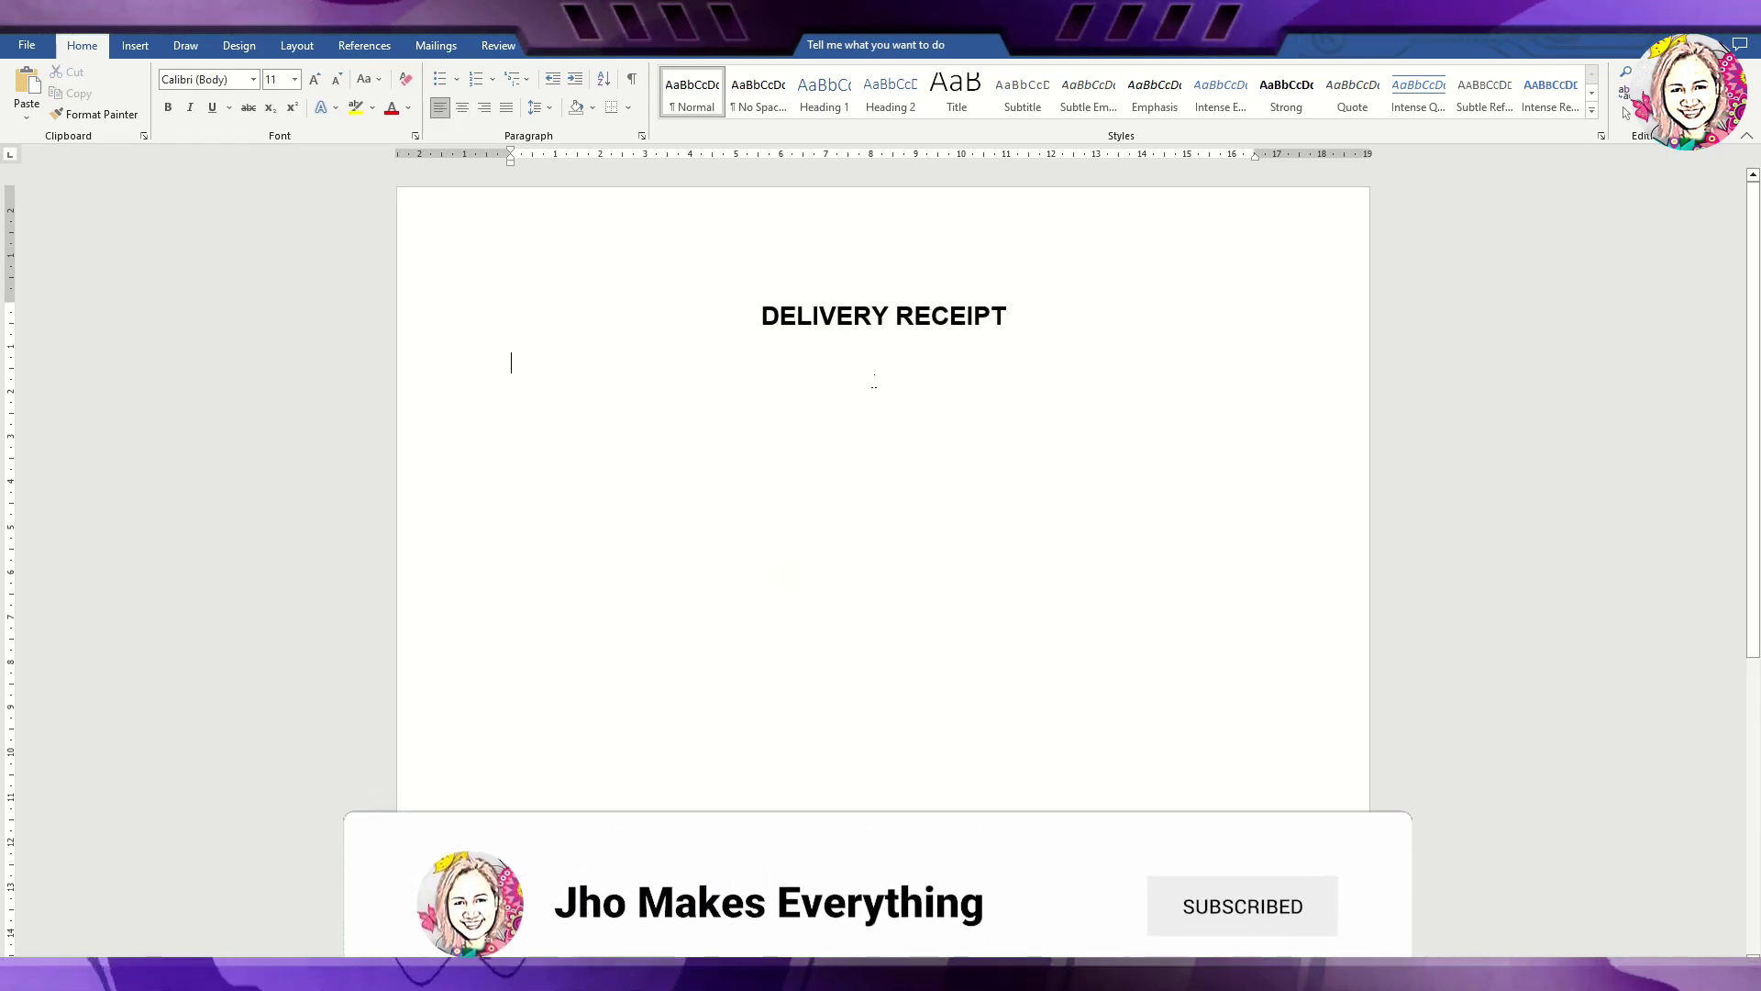
pyautogui.press('BackSpace')
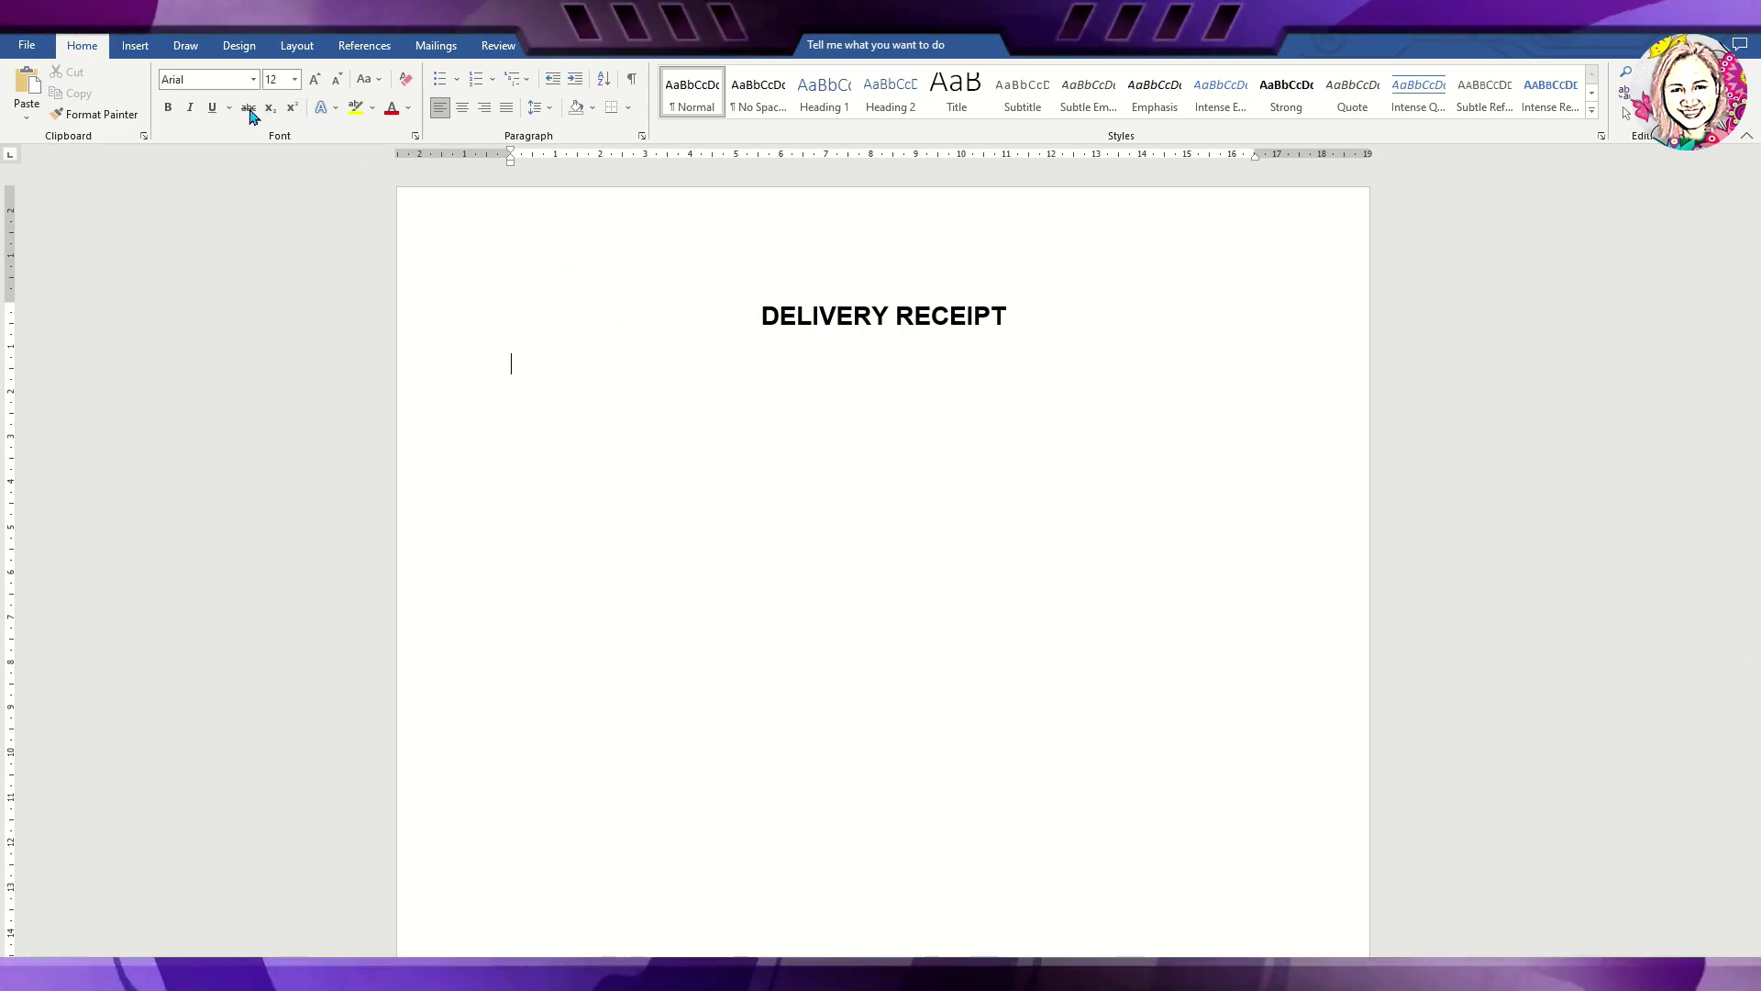
# Insert a 4-column, 3-row table under the title with a right-aligned No. label.
pyautogui.click(135, 45)
pyautogui.click(157, 105)
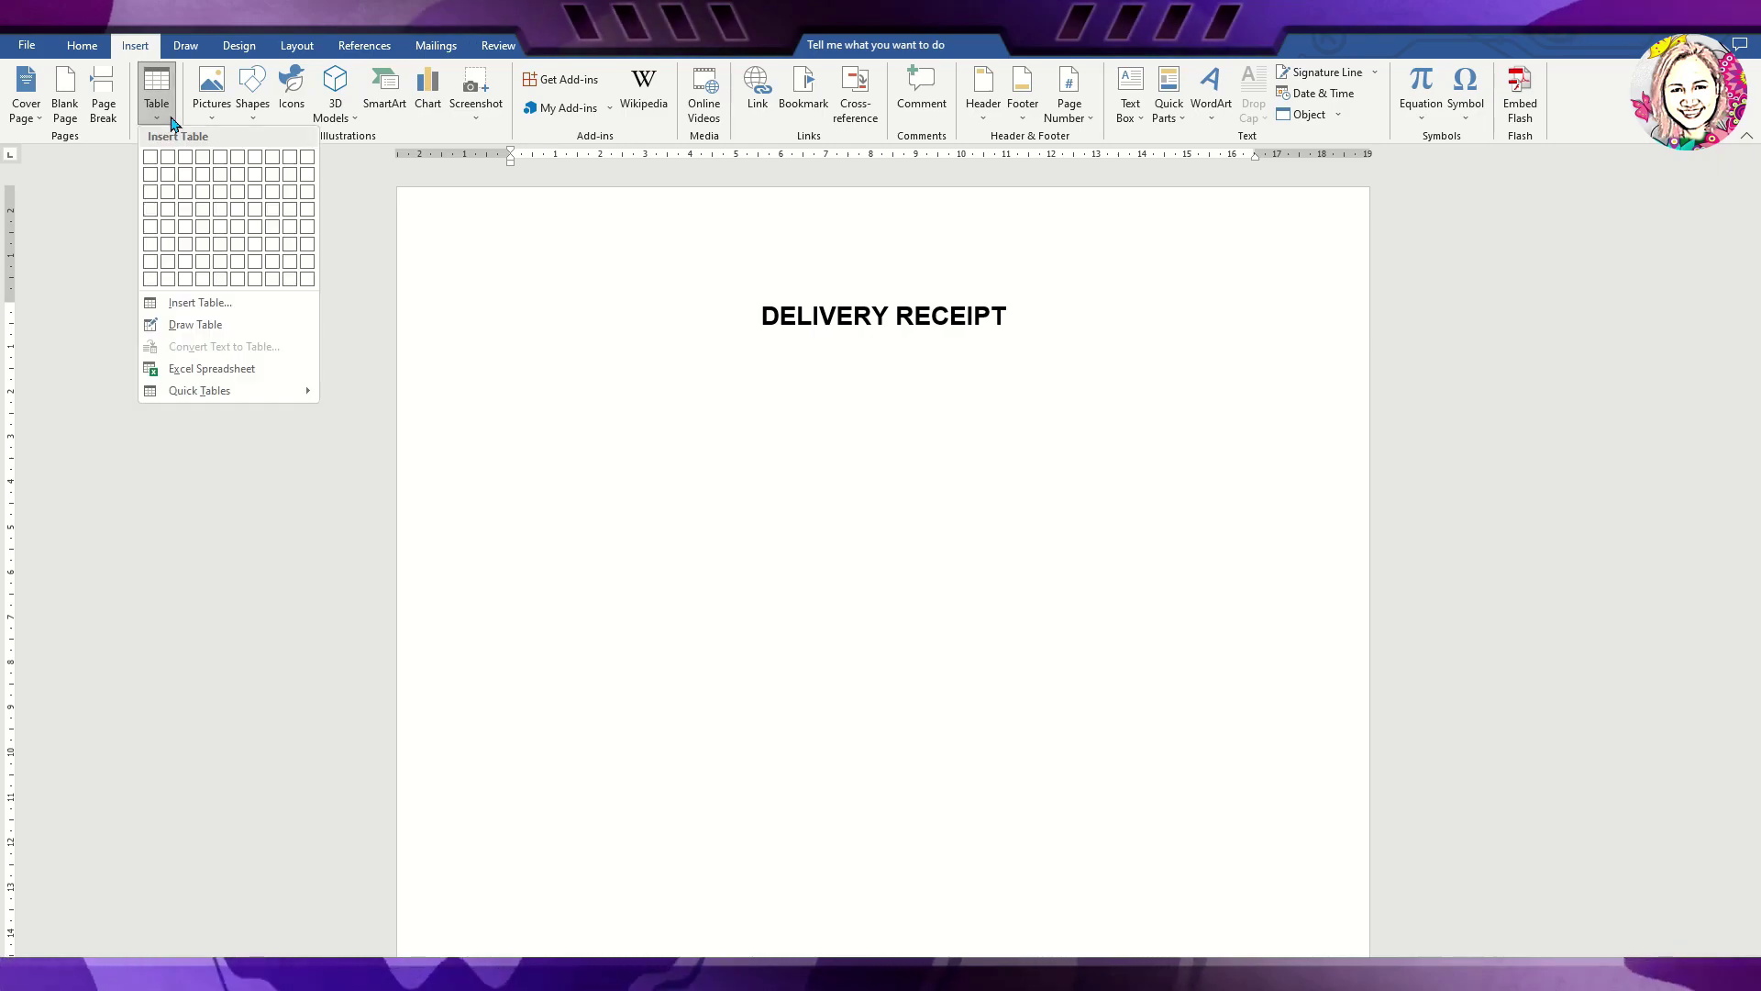
pyautogui.click(204, 201)
pyautogui.click(926, 364)
pyautogui.write('No.')
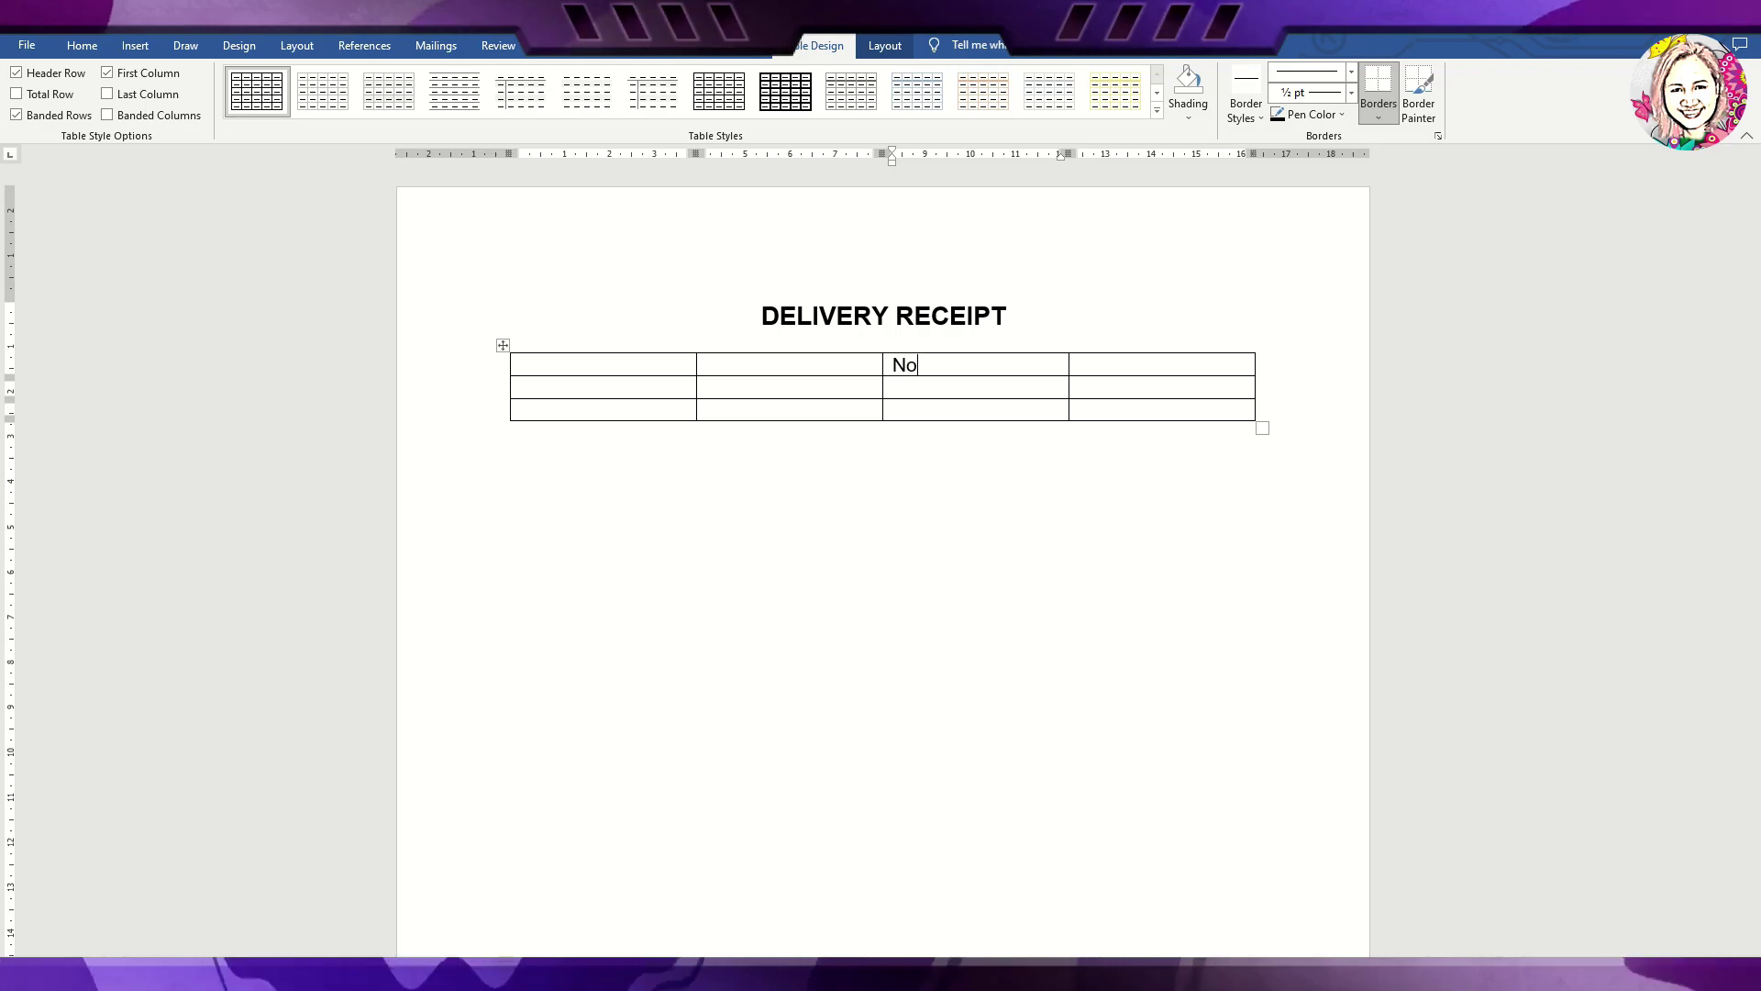
pyautogui.click(882, 364)
pyautogui.click(82, 45)
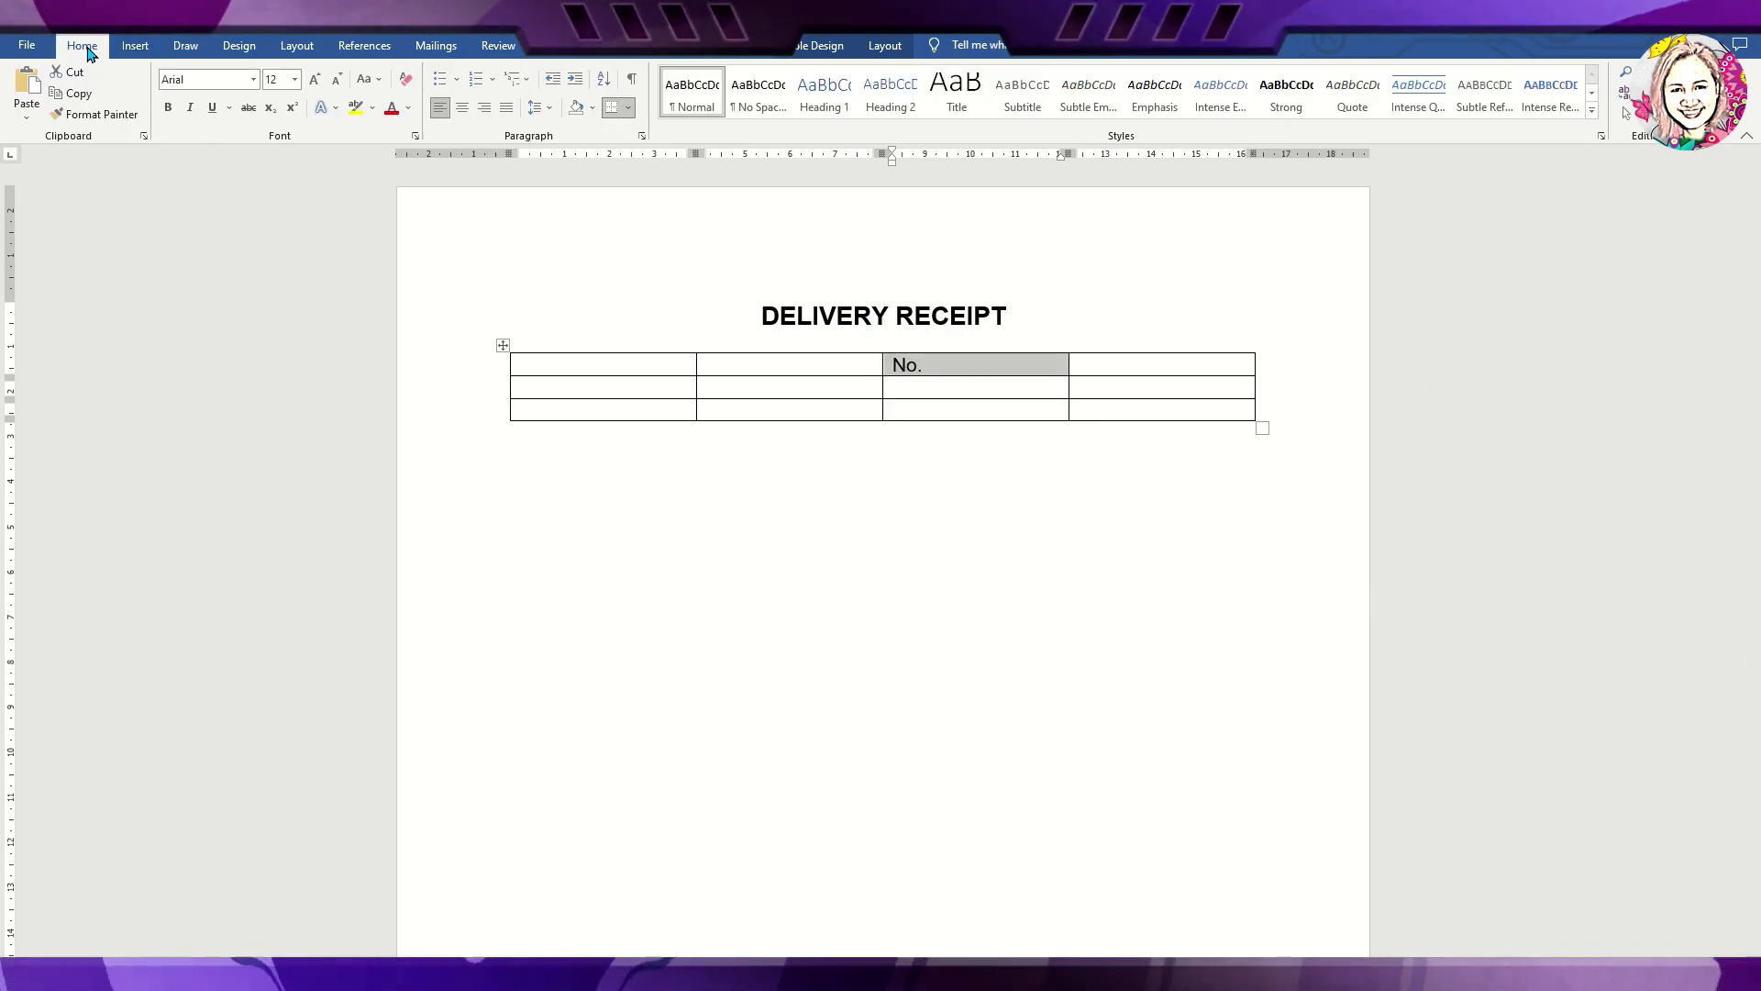
pyautogui.click(484, 107)
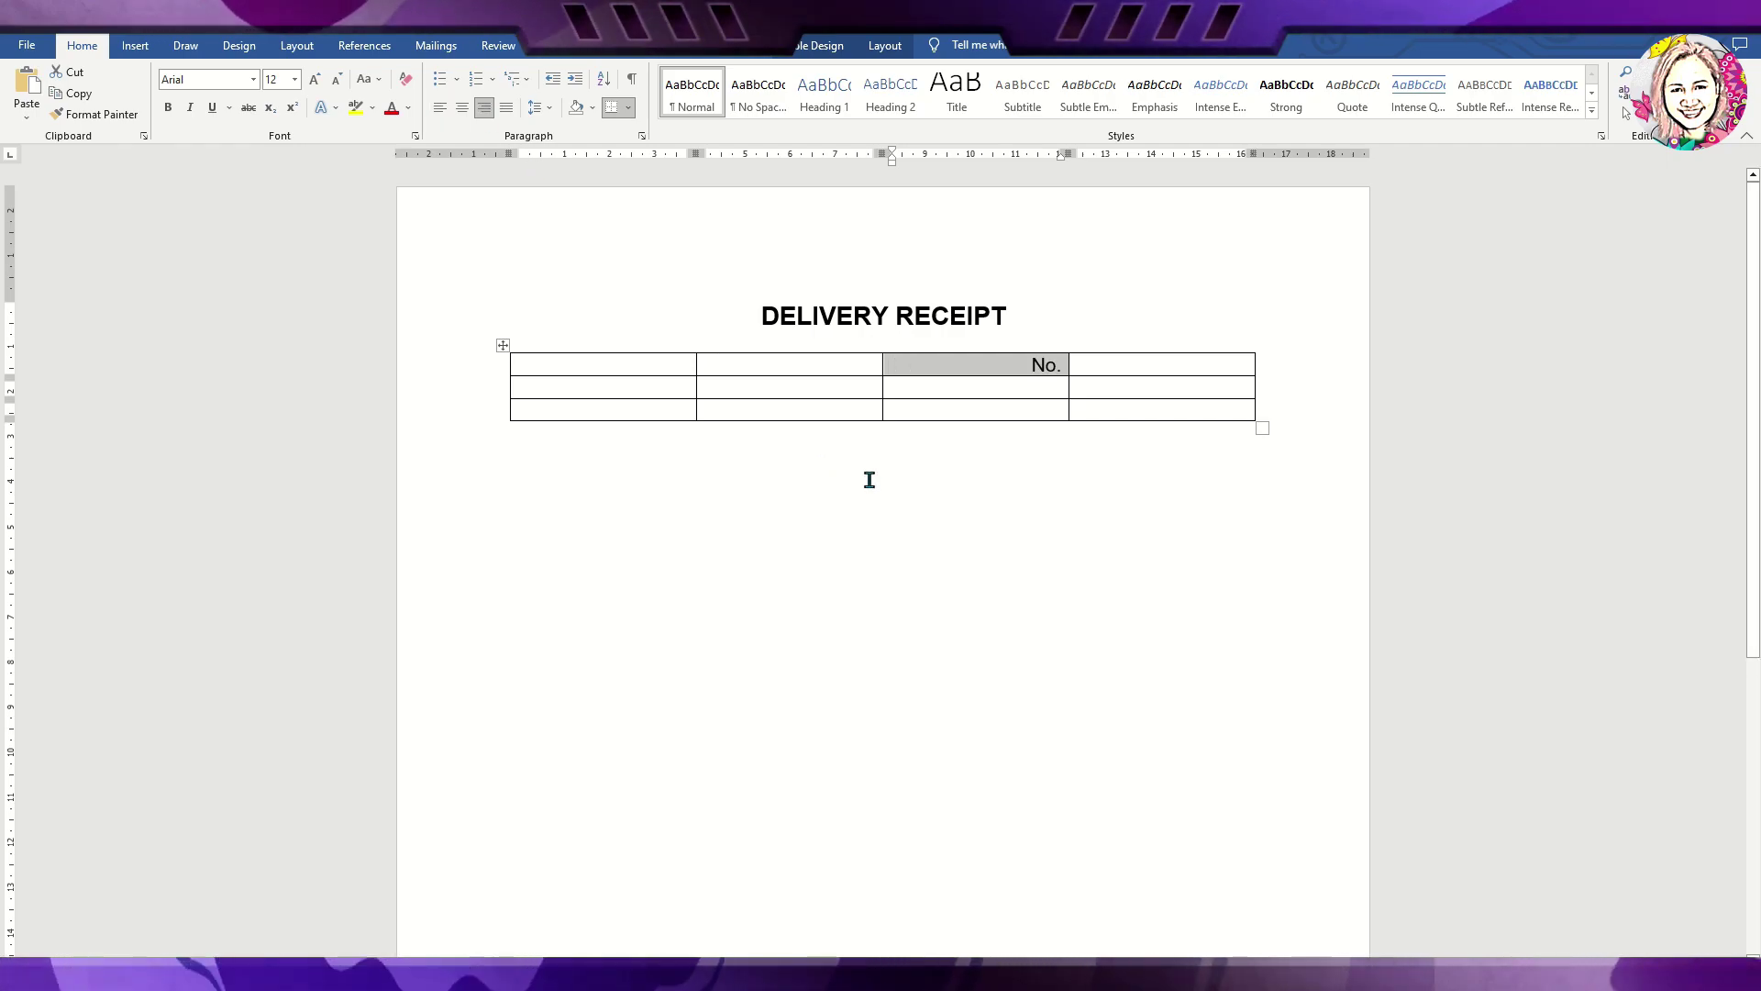
# Add the DELIVERED TO, right-aligned DATE and ADDRESS labels to the table.
pyautogui.click(1377, 459)
pyautogui.write('DEL')
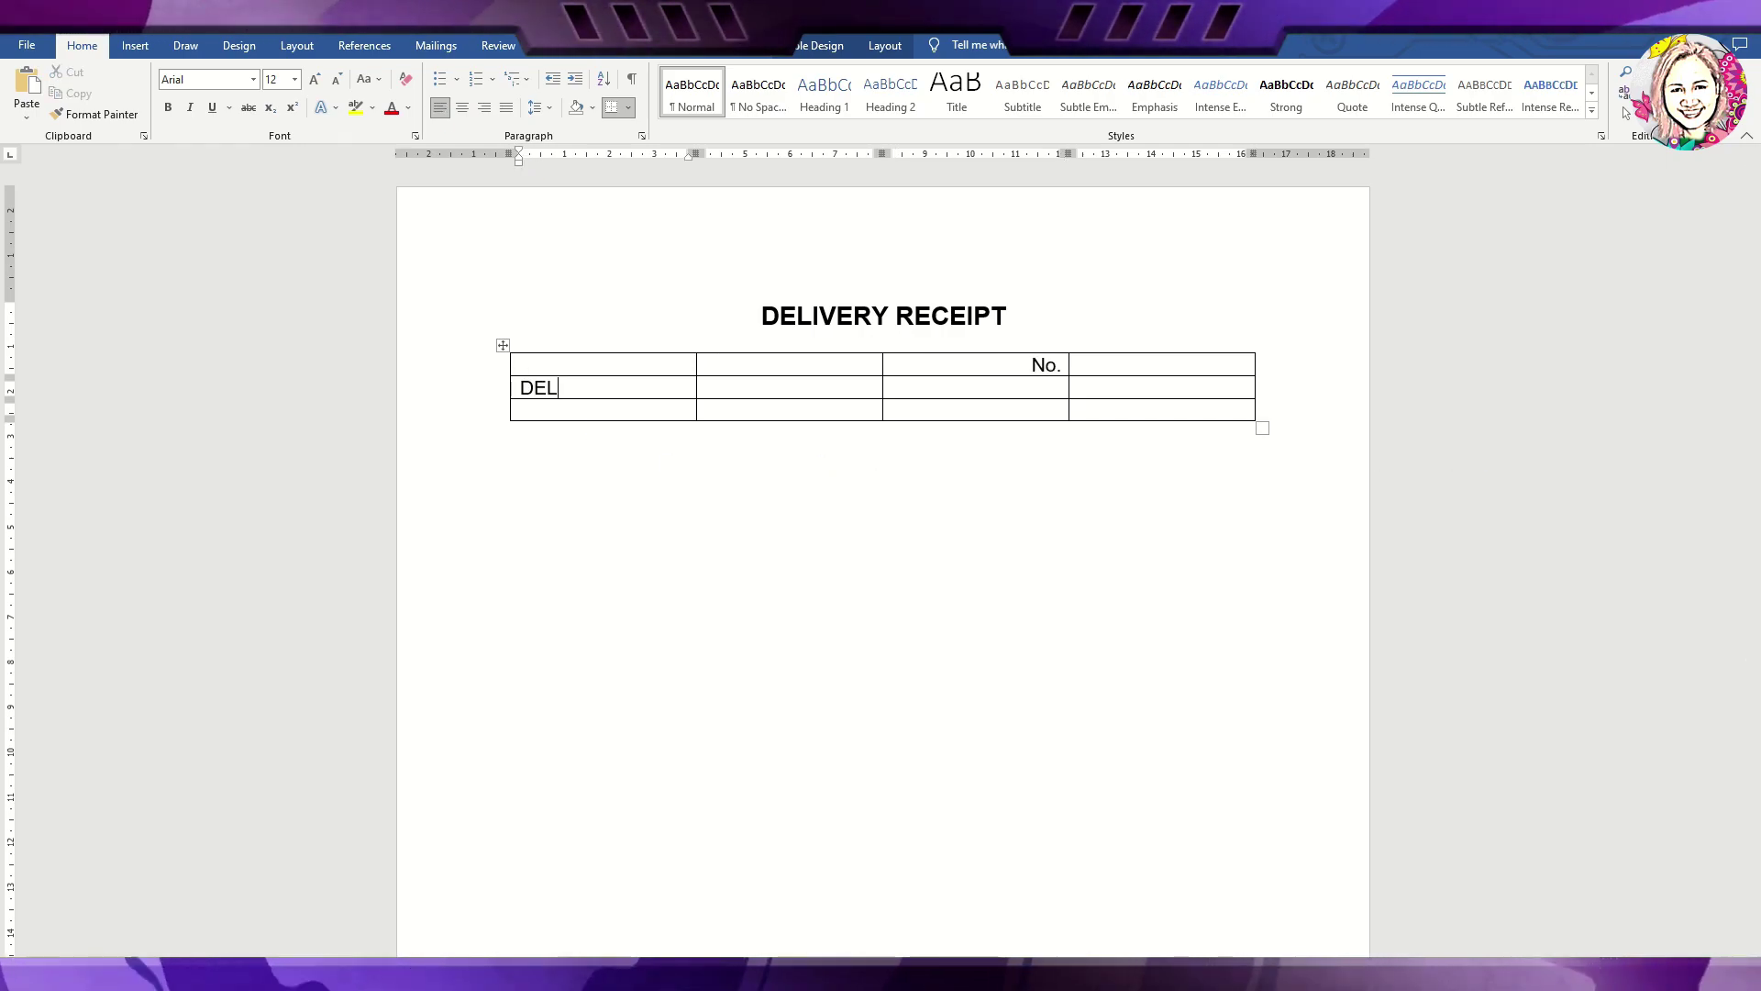
pyautogui.write('IVERED TO')
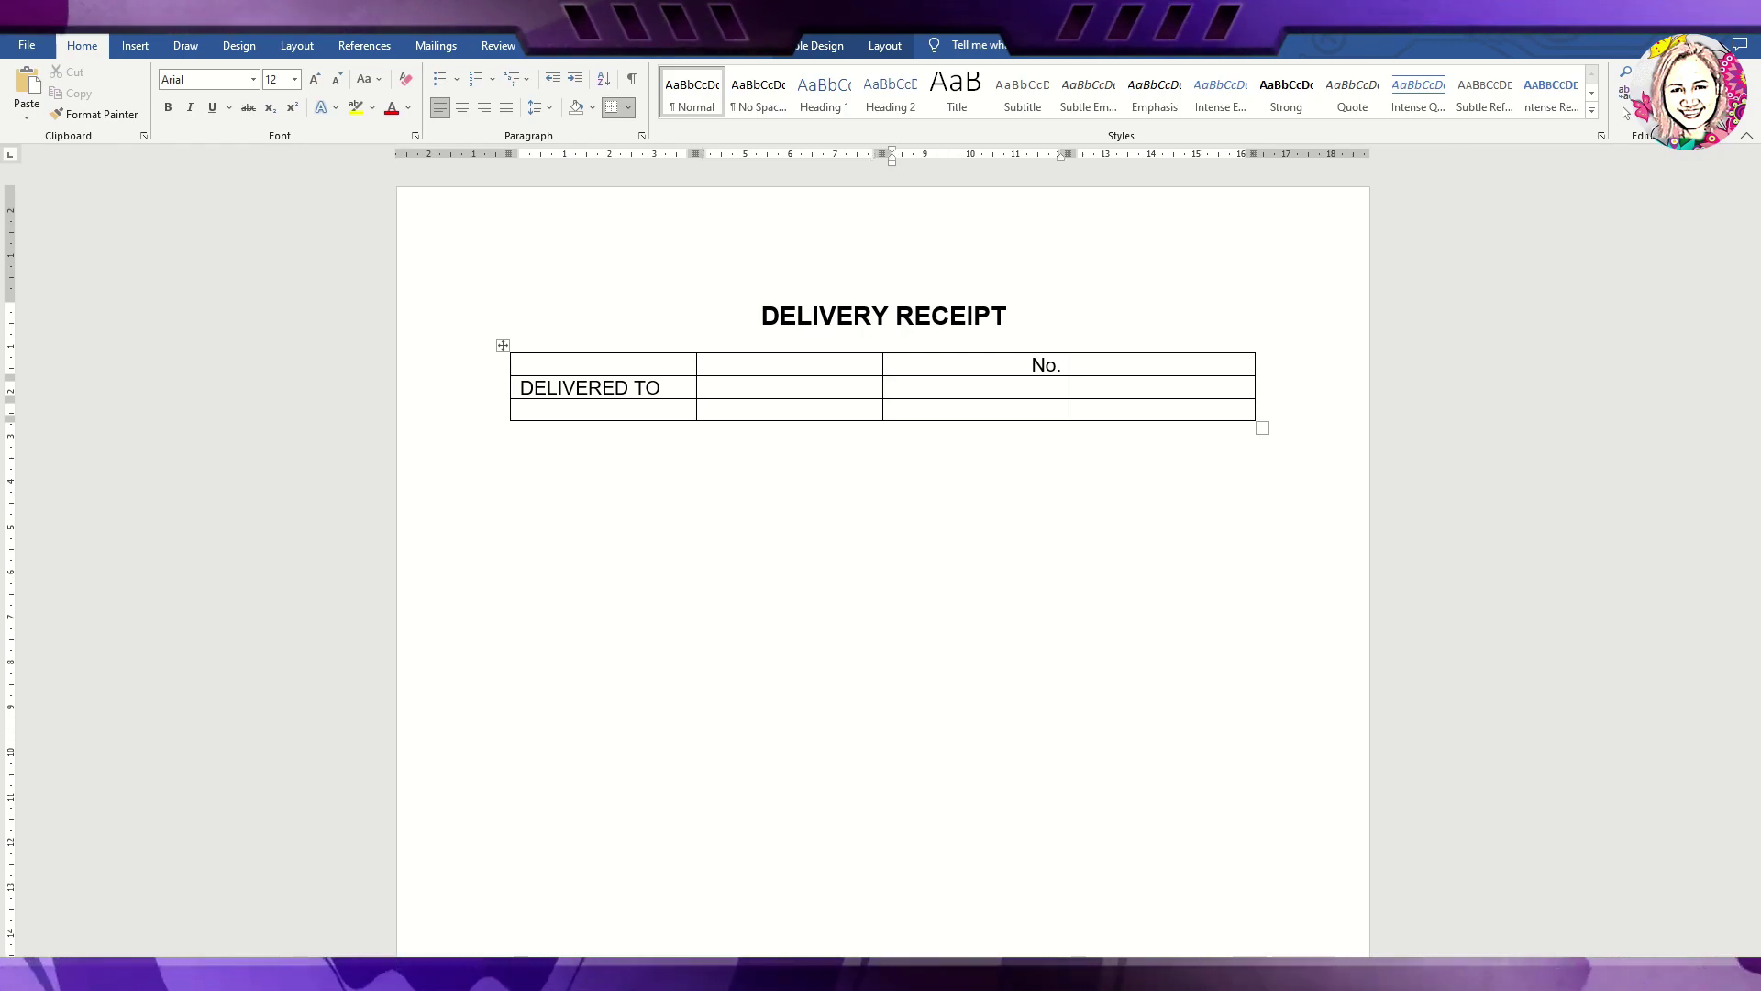
pyautogui.hotkey('ctrl', 'r')
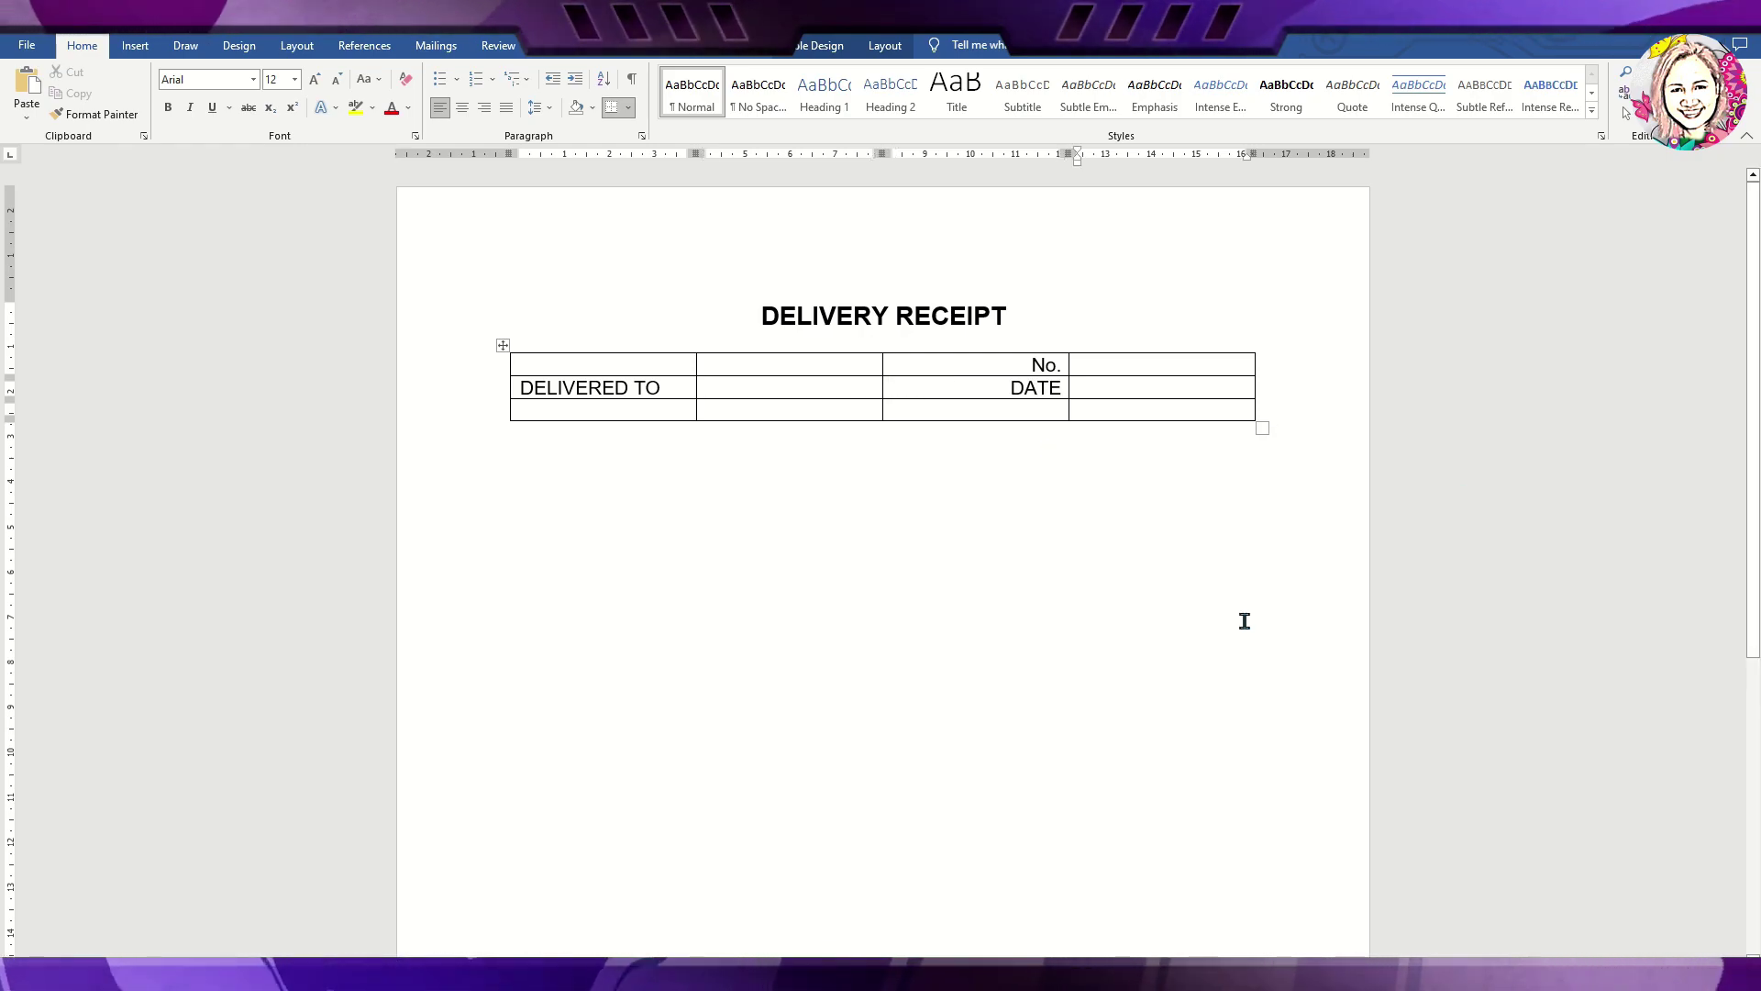
pyautogui.press('Tab')
pyautogui.press('Tab')
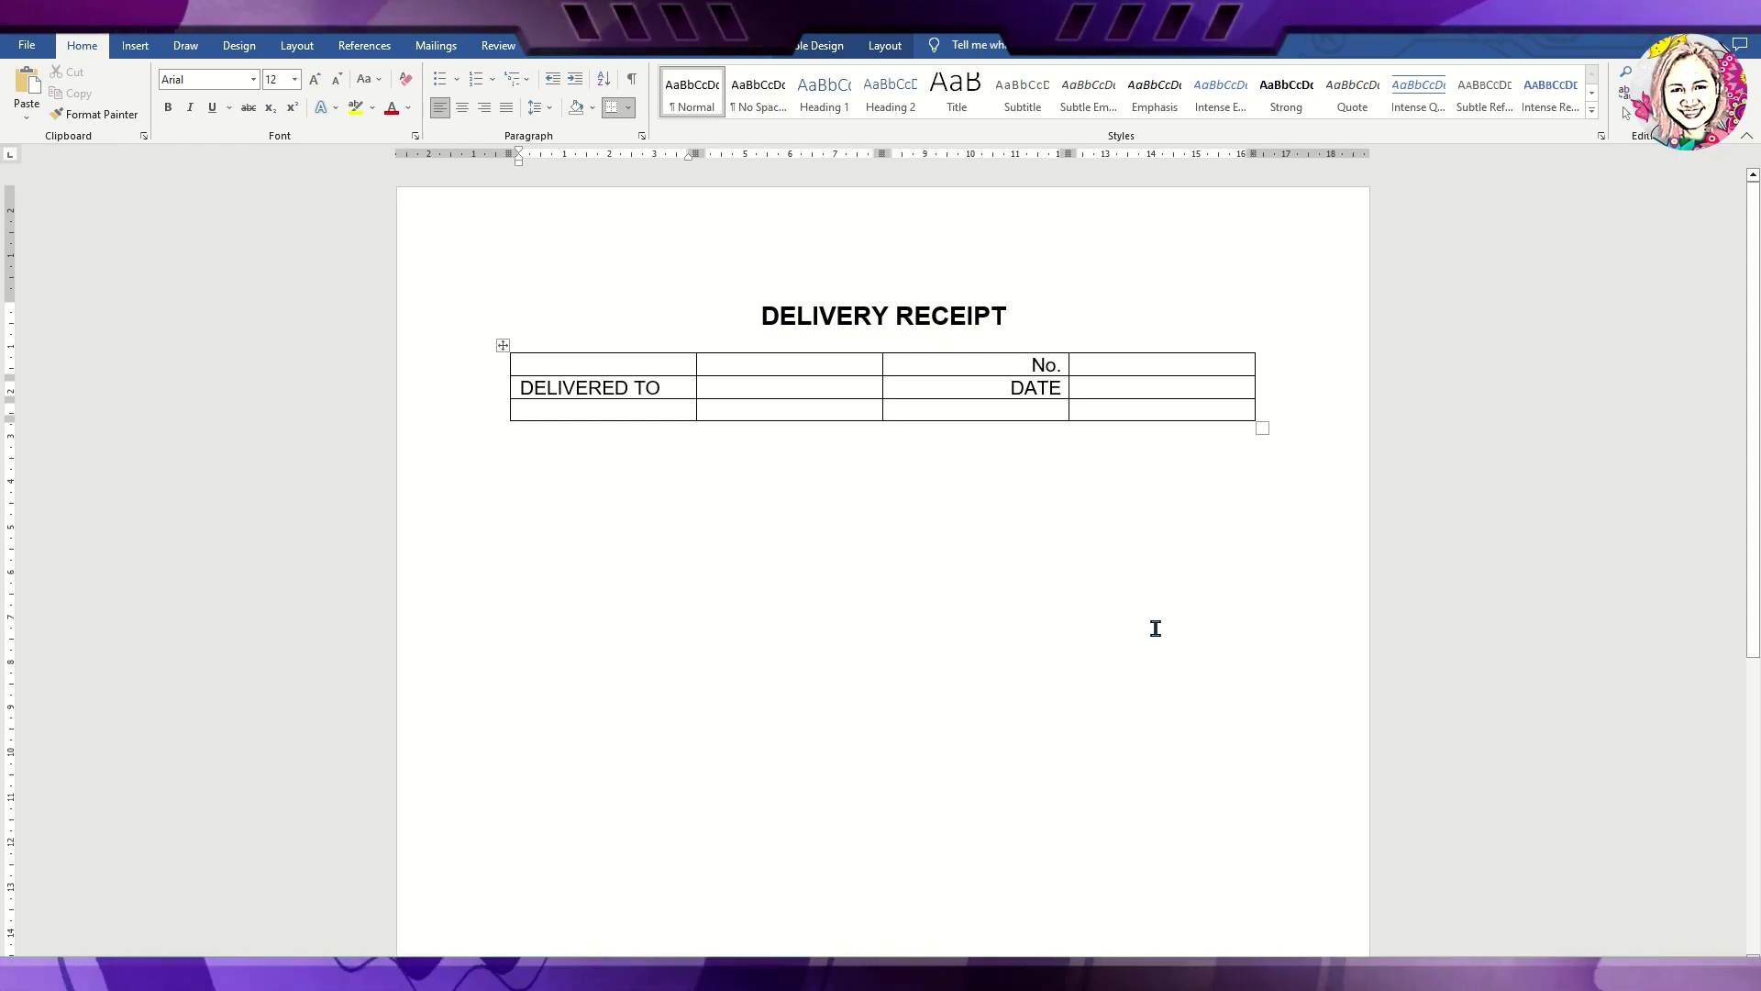
pyautogui.write('ADDRESS')
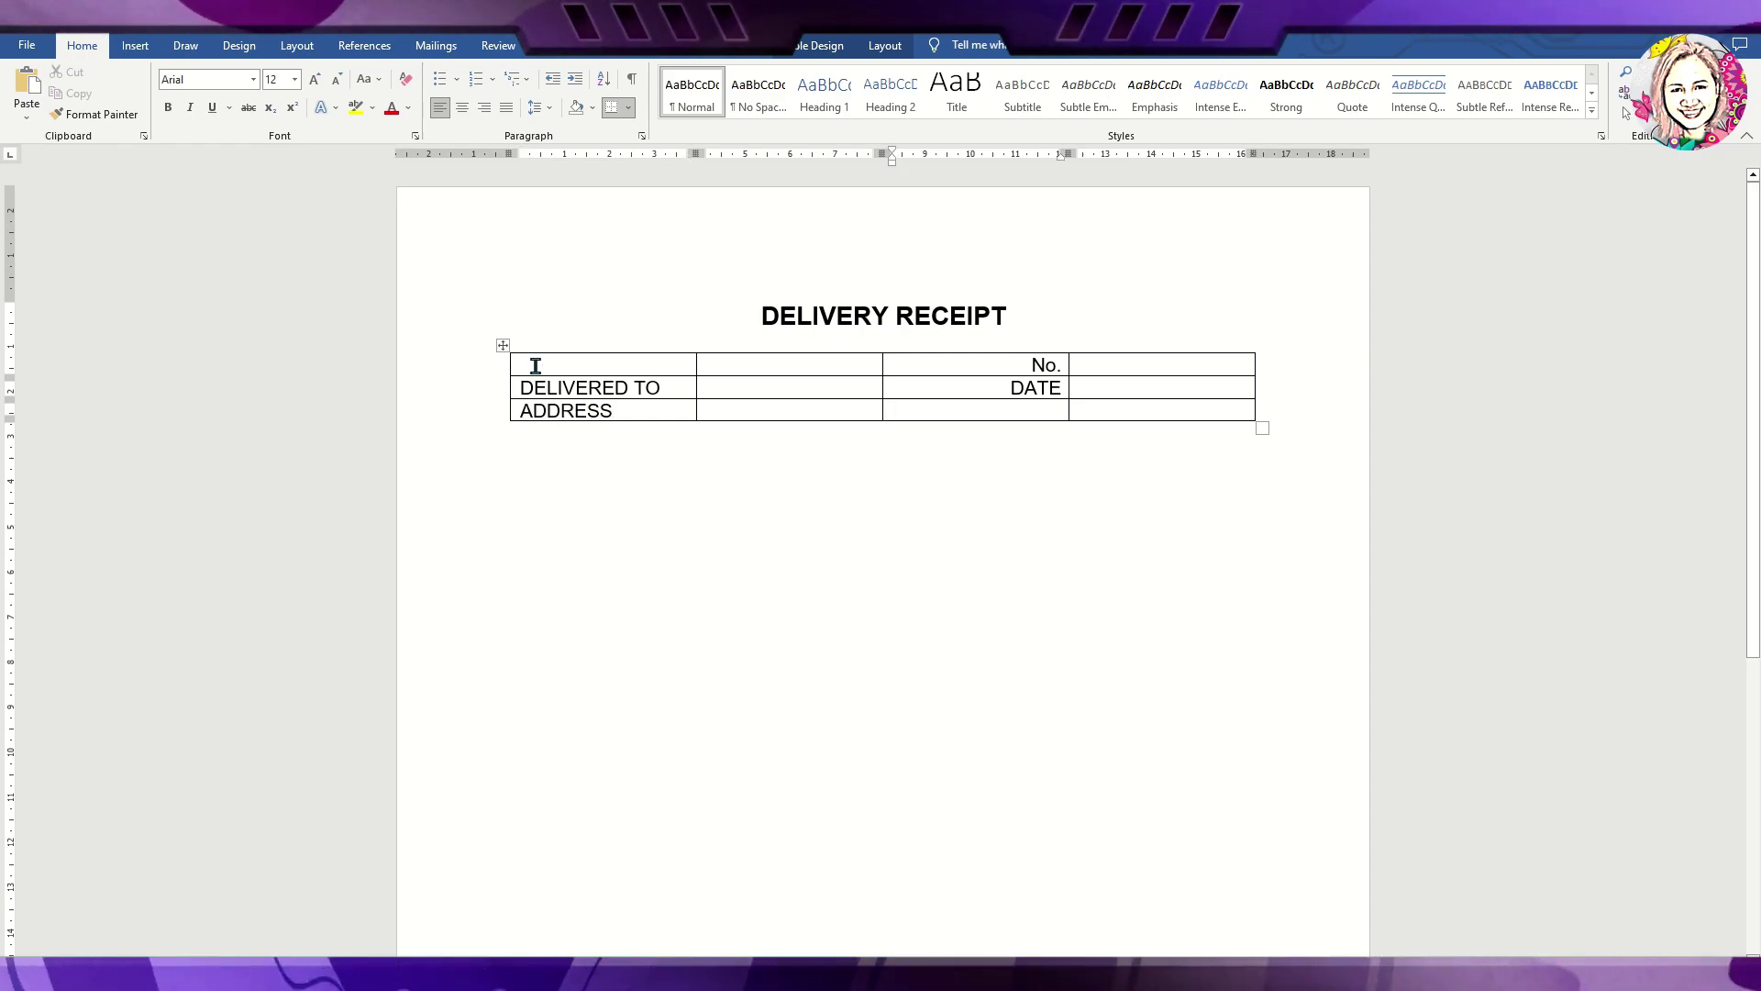
pyautogui.moveTo(531, 366); pyautogui.dragTo(1009, 366)
# Remove the borders from the first-row cells, including the last cell's top border.
pyautogui.click(628, 109)
pyautogui.click(658, 219)
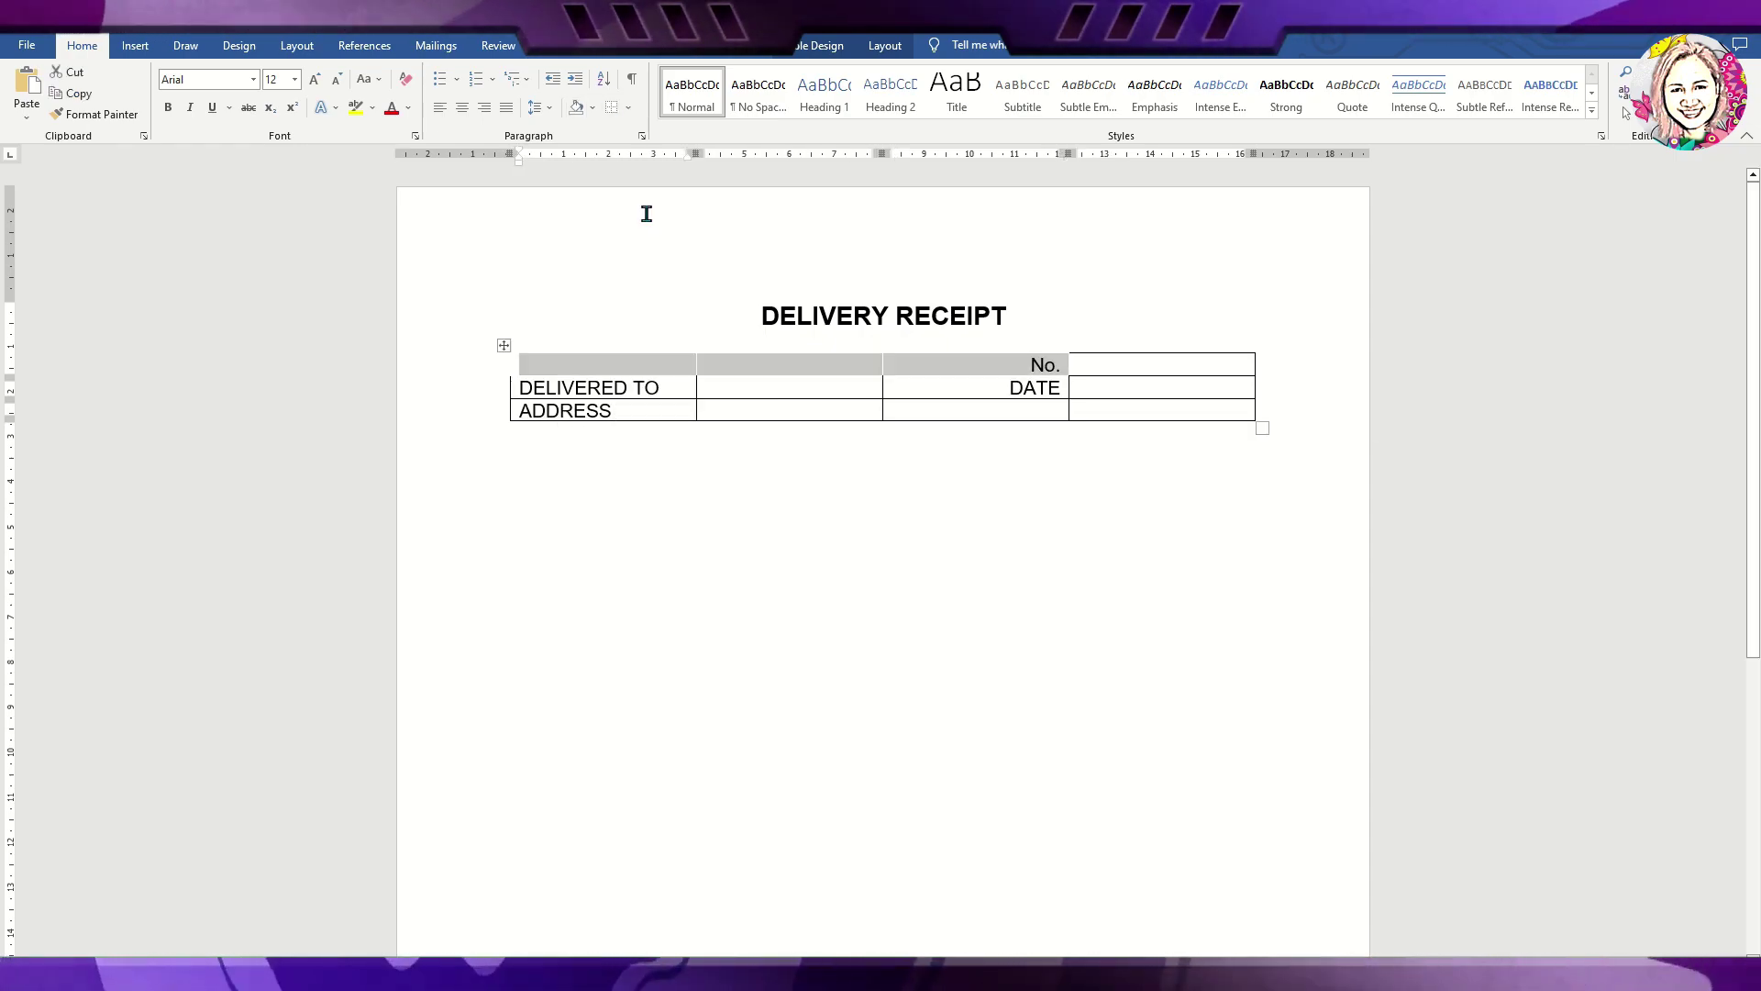
pyautogui.click(1072, 365)
pyautogui.click(628, 109)
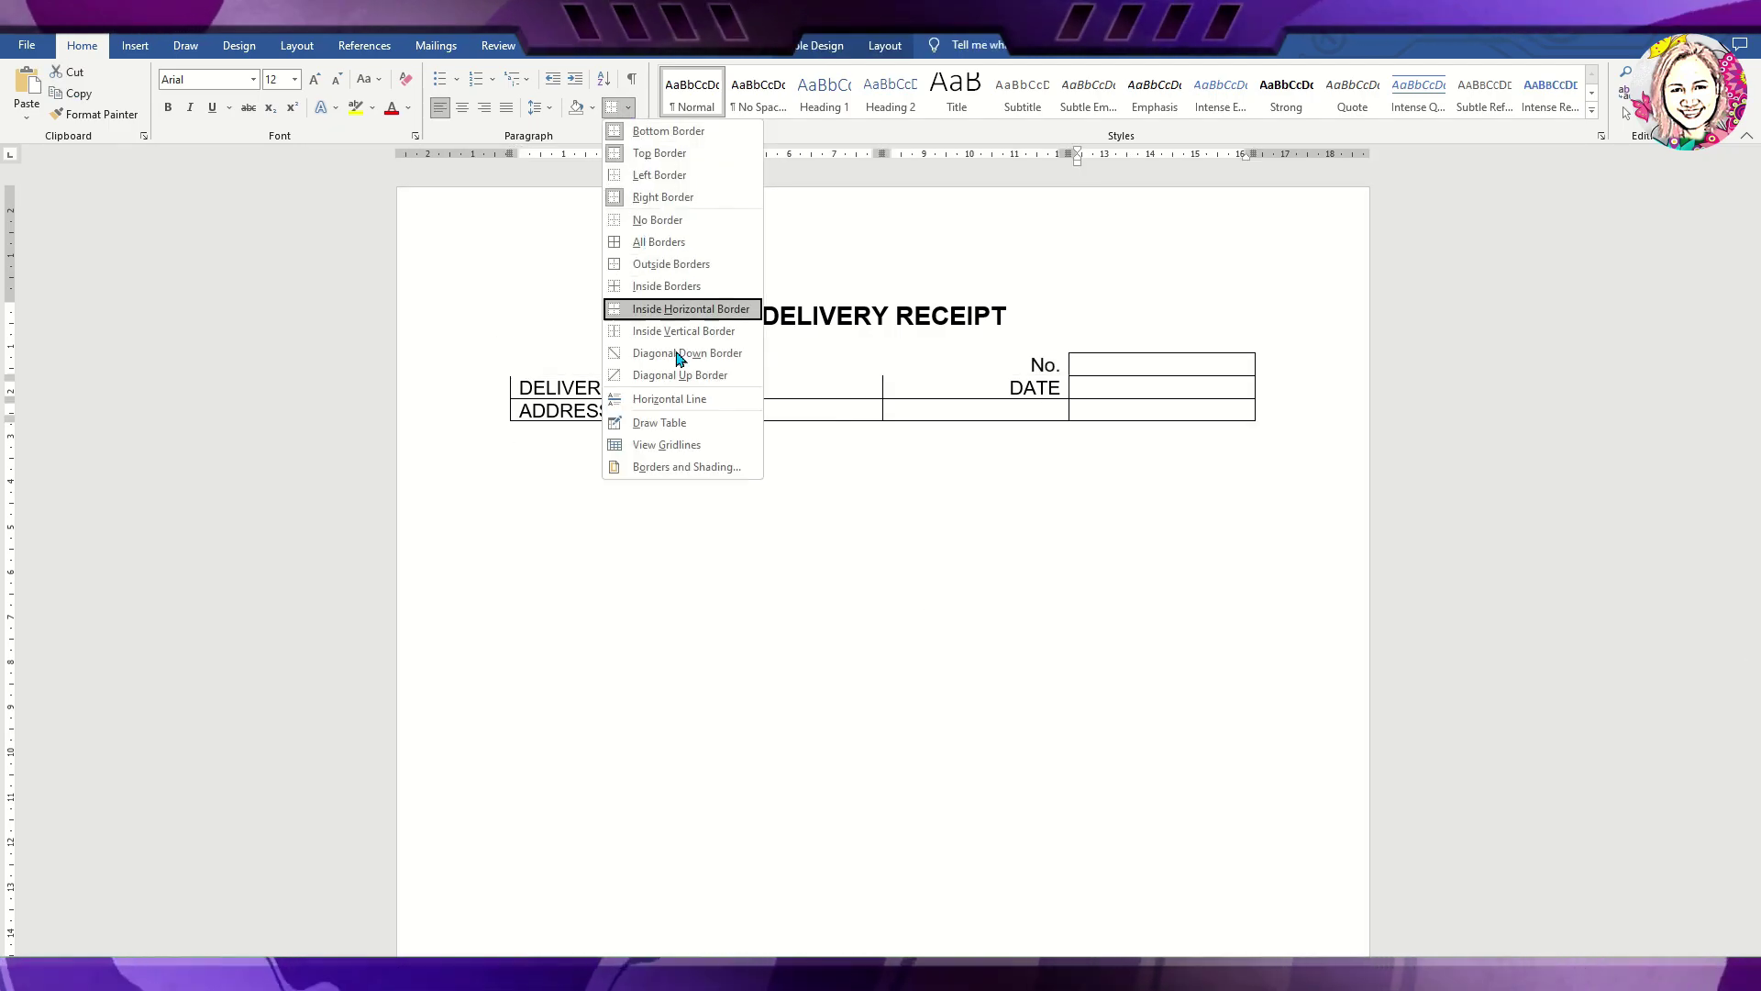
pyautogui.rightClick(1101, 363)
pyautogui.click(1191, 611)
pyautogui.click(1108, 831)
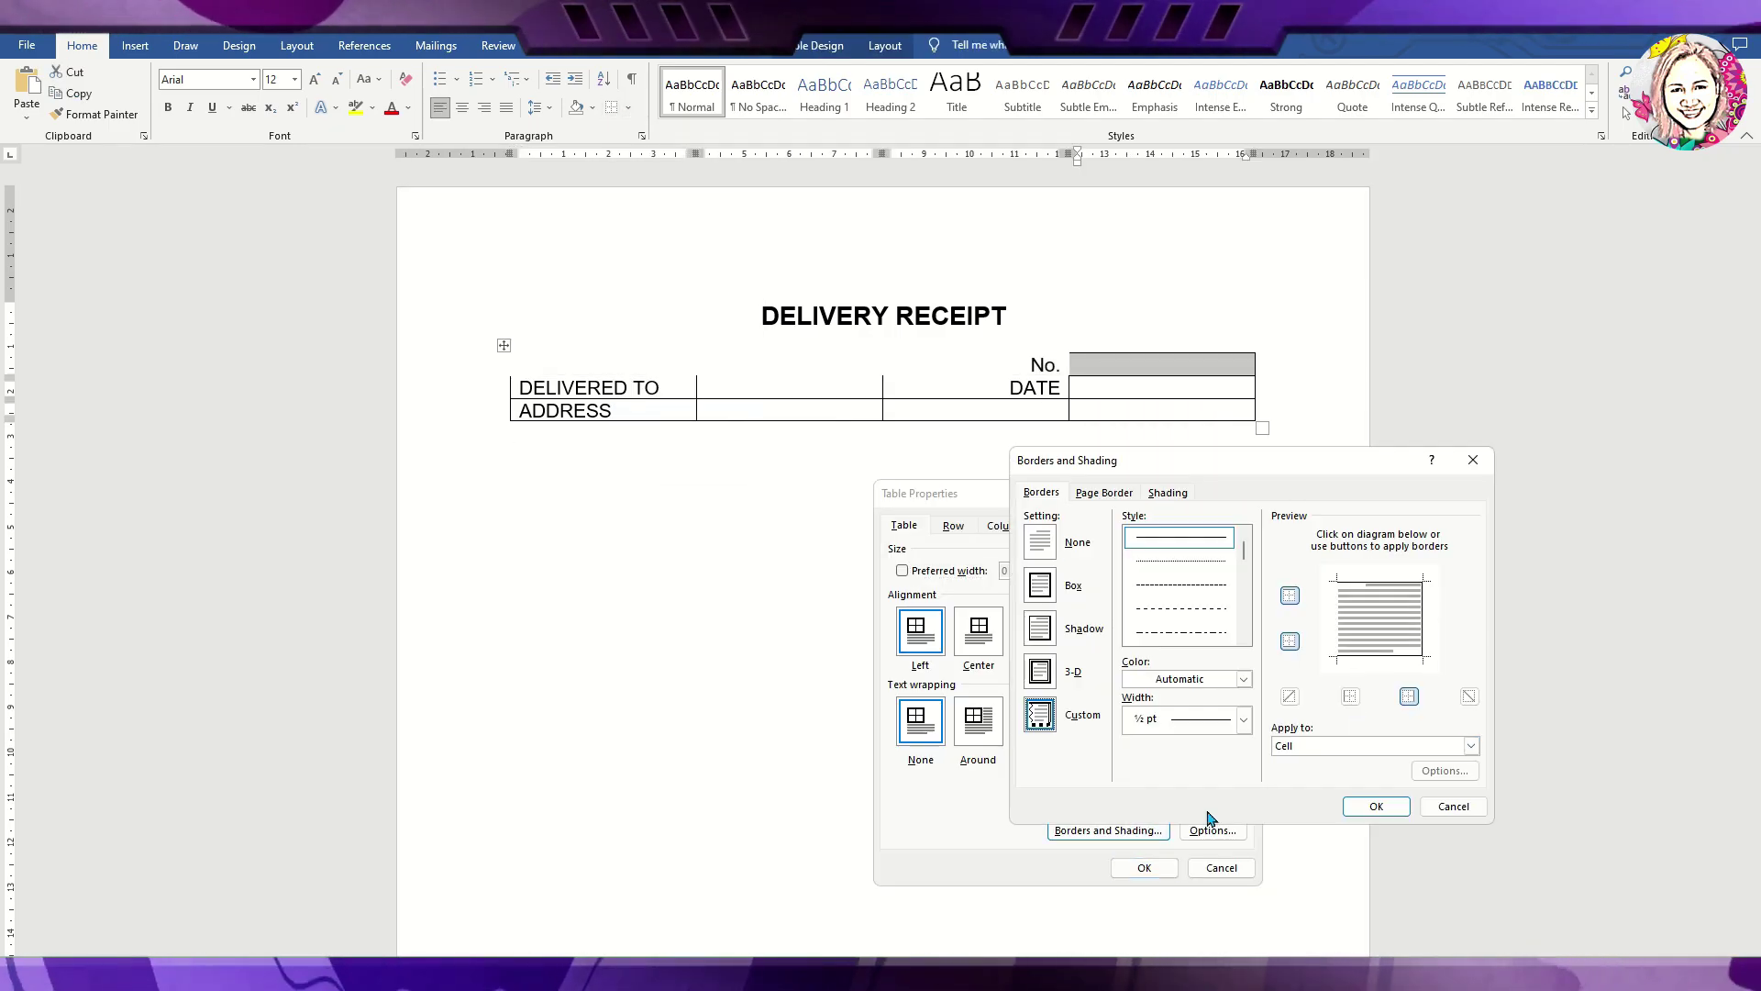
pyautogui.click(1385, 589)
pyautogui.click(1375, 805)
pyautogui.click(1144, 868)
# Strip the borders around the DELIVERED TO and ADDRESS label cells and narrow the label columns.
pyautogui.moveTo(525, 387); pyautogui.dragTo(527, 409)
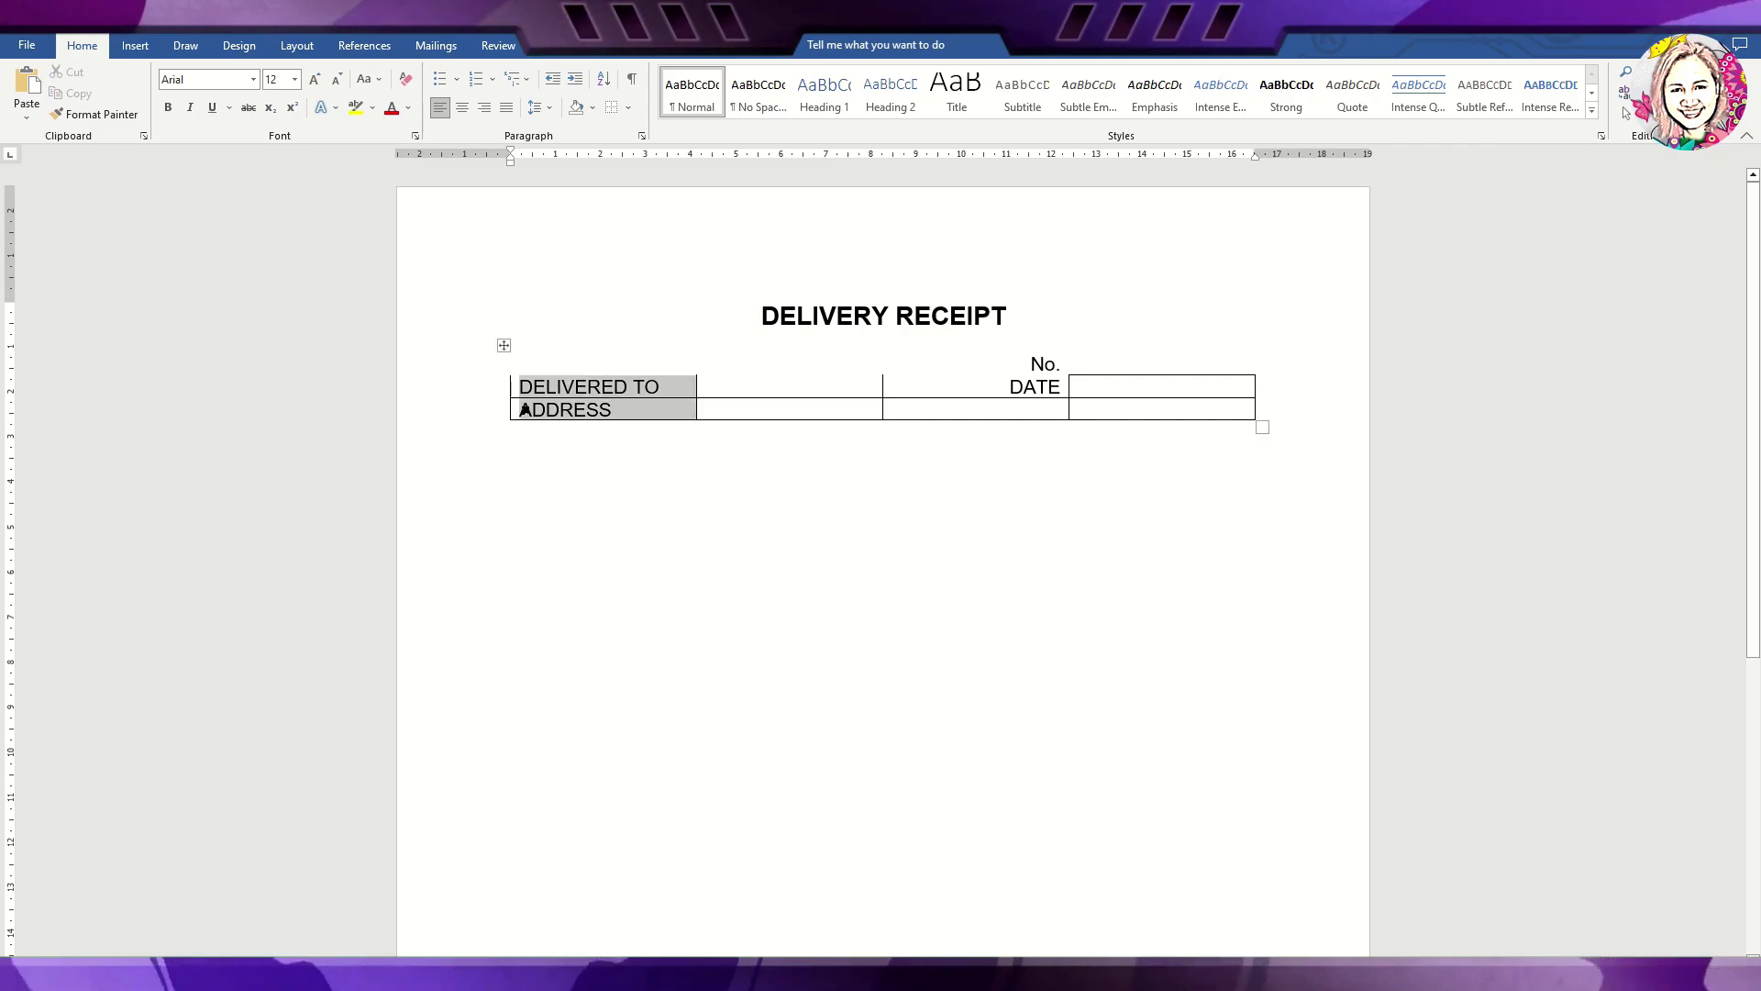
pyautogui.click(607, 117)
pyautogui.moveTo(696, 394); pyautogui.dragTo(672, 389)
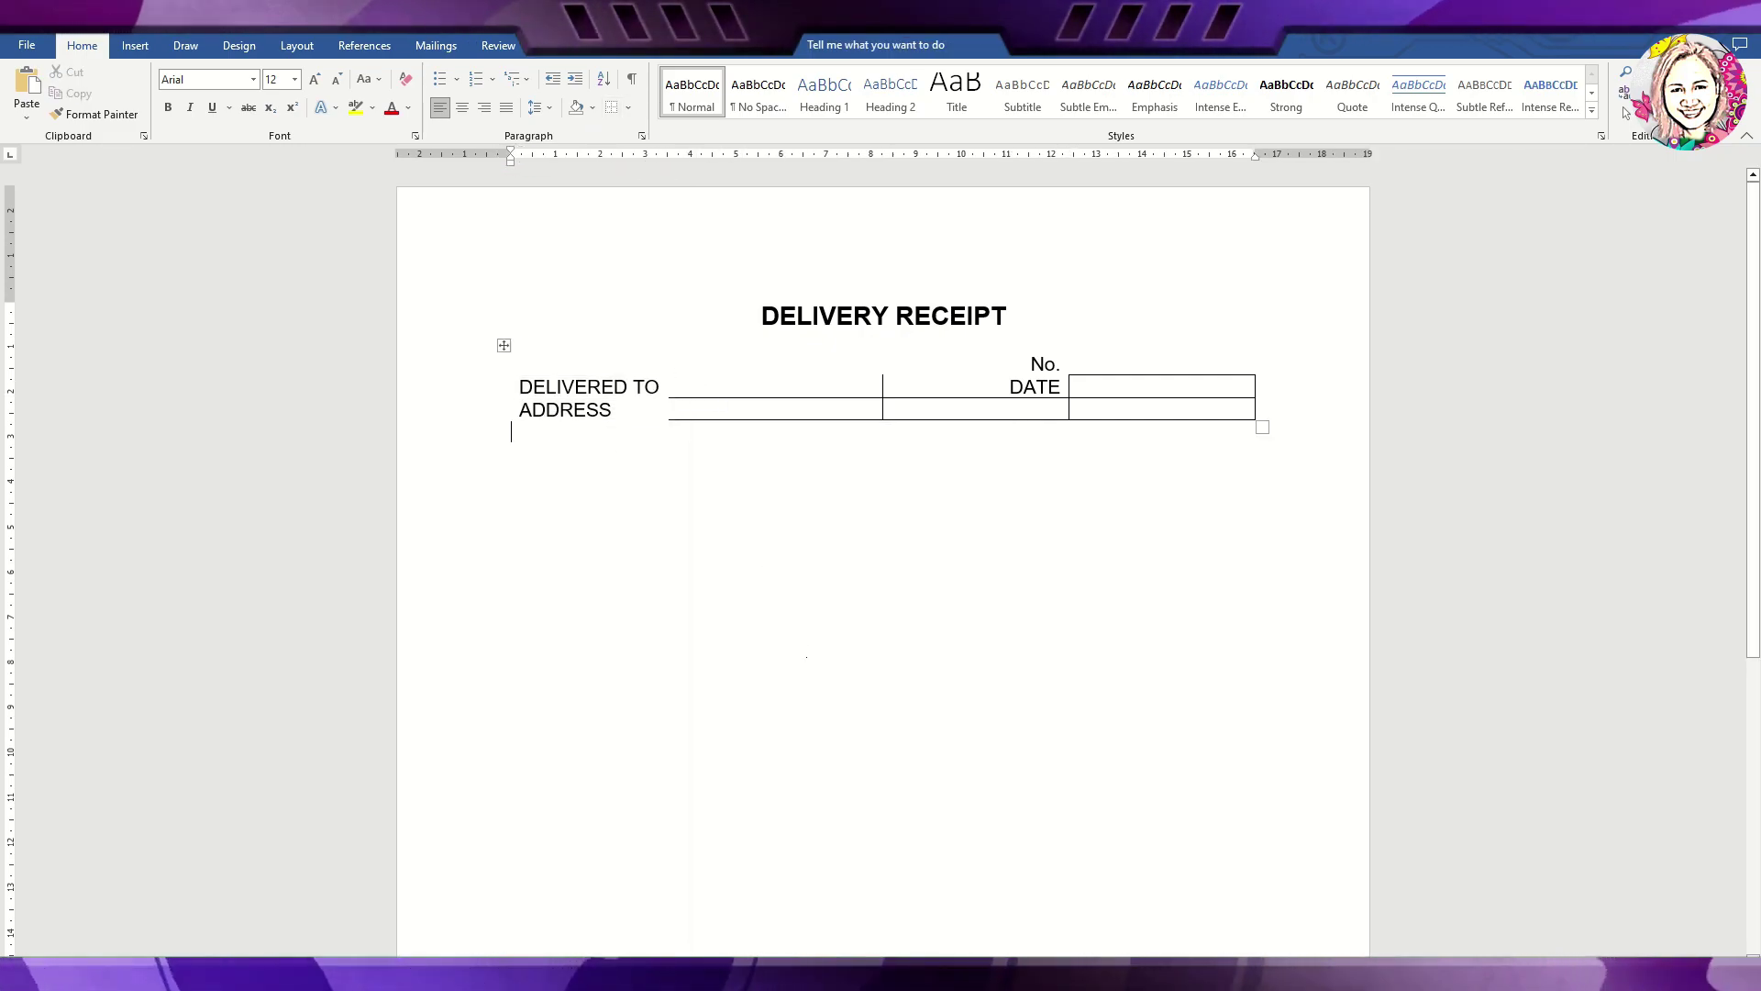
pyautogui.moveTo(883, 382); pyautogui.dragTo(983, 404)
pyautogui.rightClick(988, 411)
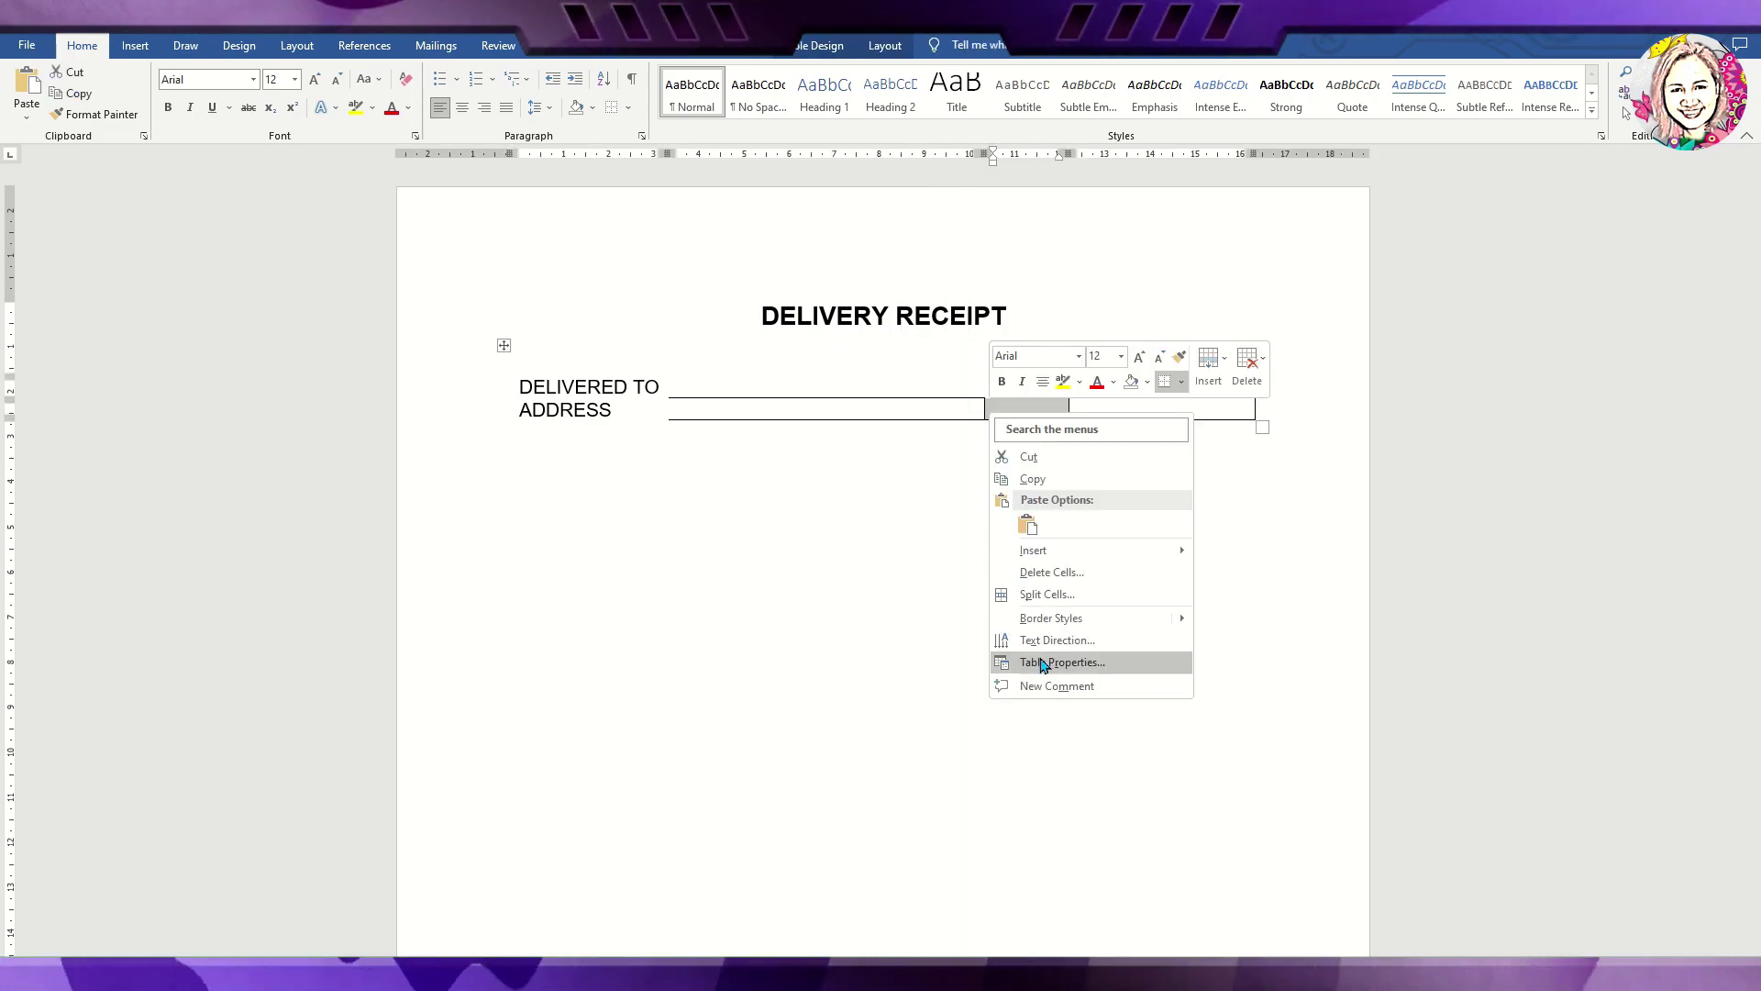
pyautogui.click(1043, 662)
pyautogui.click(1113, 829)
pyautogui.click(1372, 806)
pyautogui.press('Return')
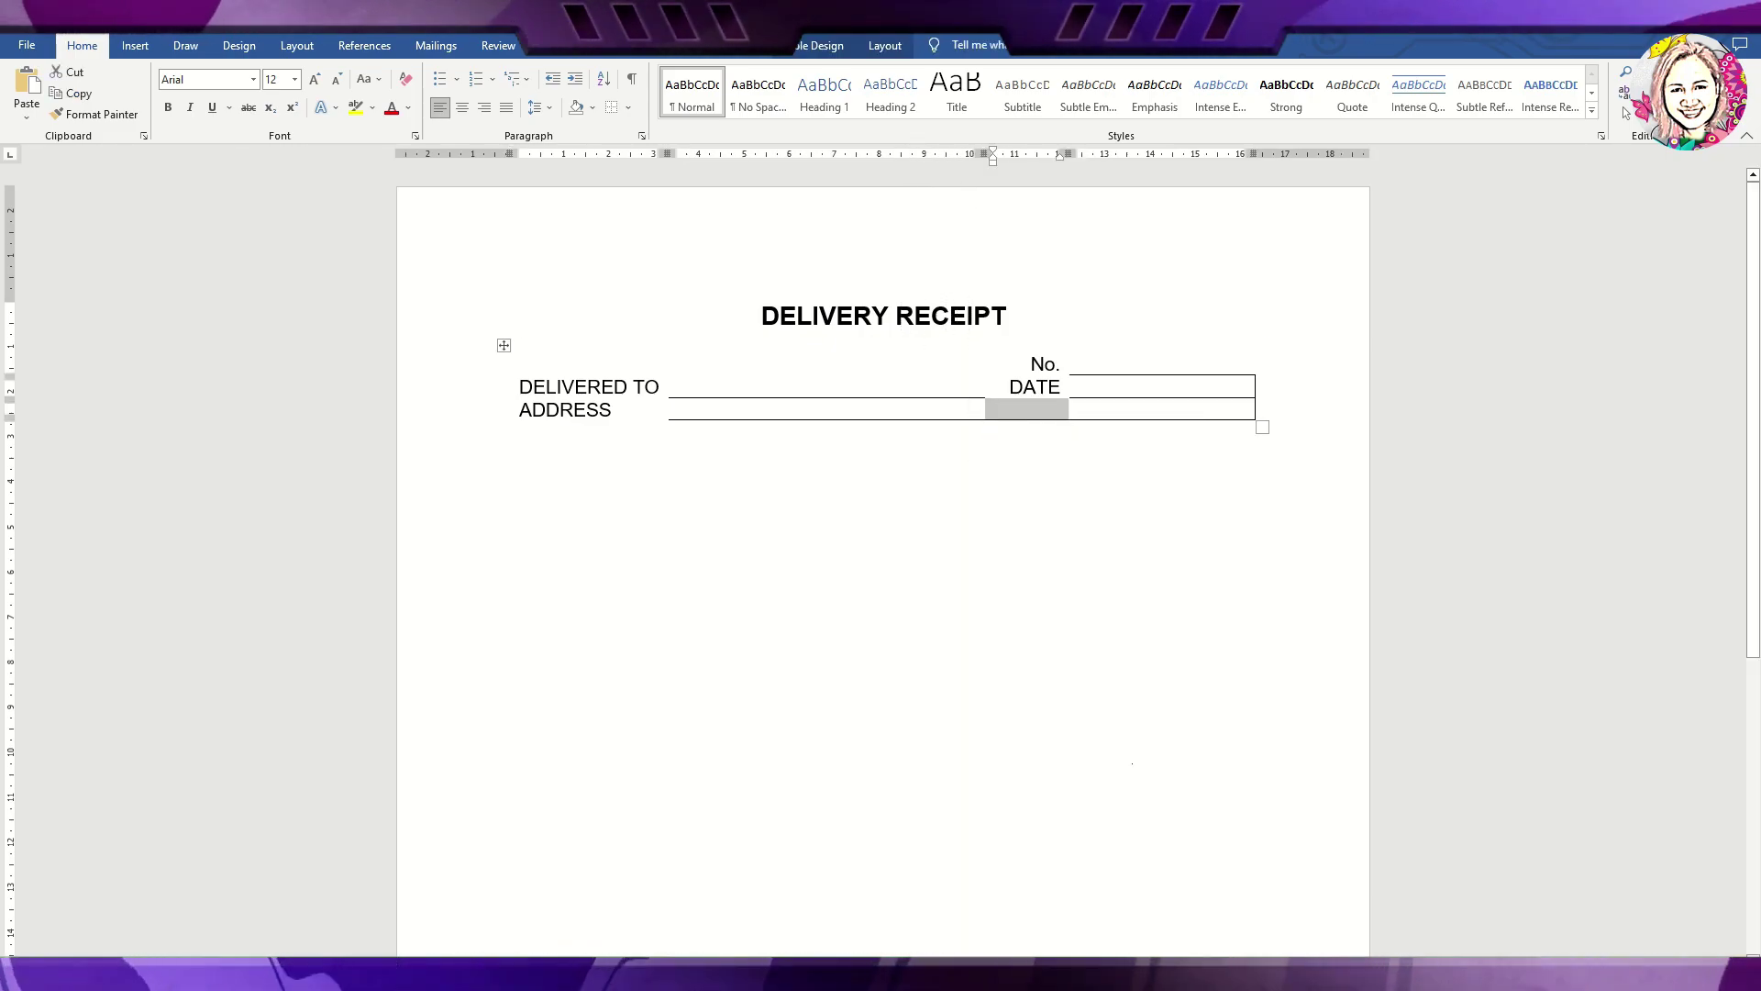
# Give the blank cells beside No. and DATE bottom-only borders.
pyautogui.moveTo(1070, 386); pyautogui.dragTo(1070, 405)
pyautogui.rightClick(1098, 394)
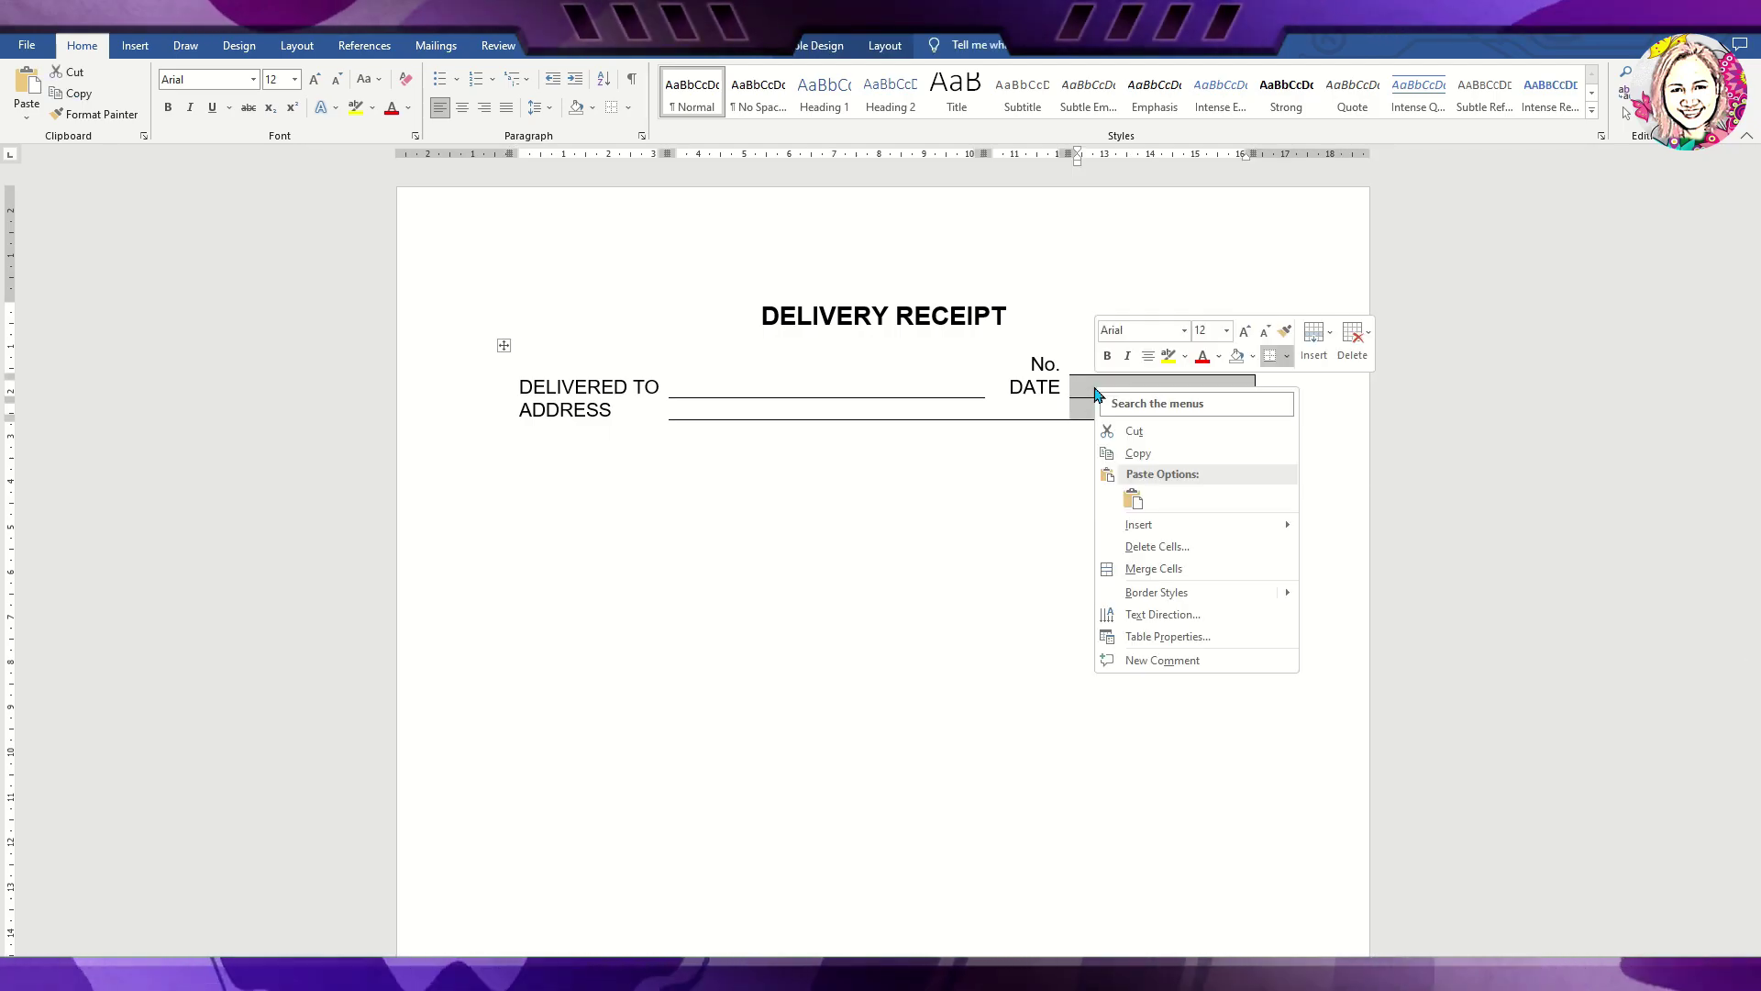
pyautogui.click(1167, 637)
pyautogui.click(1147, 830)
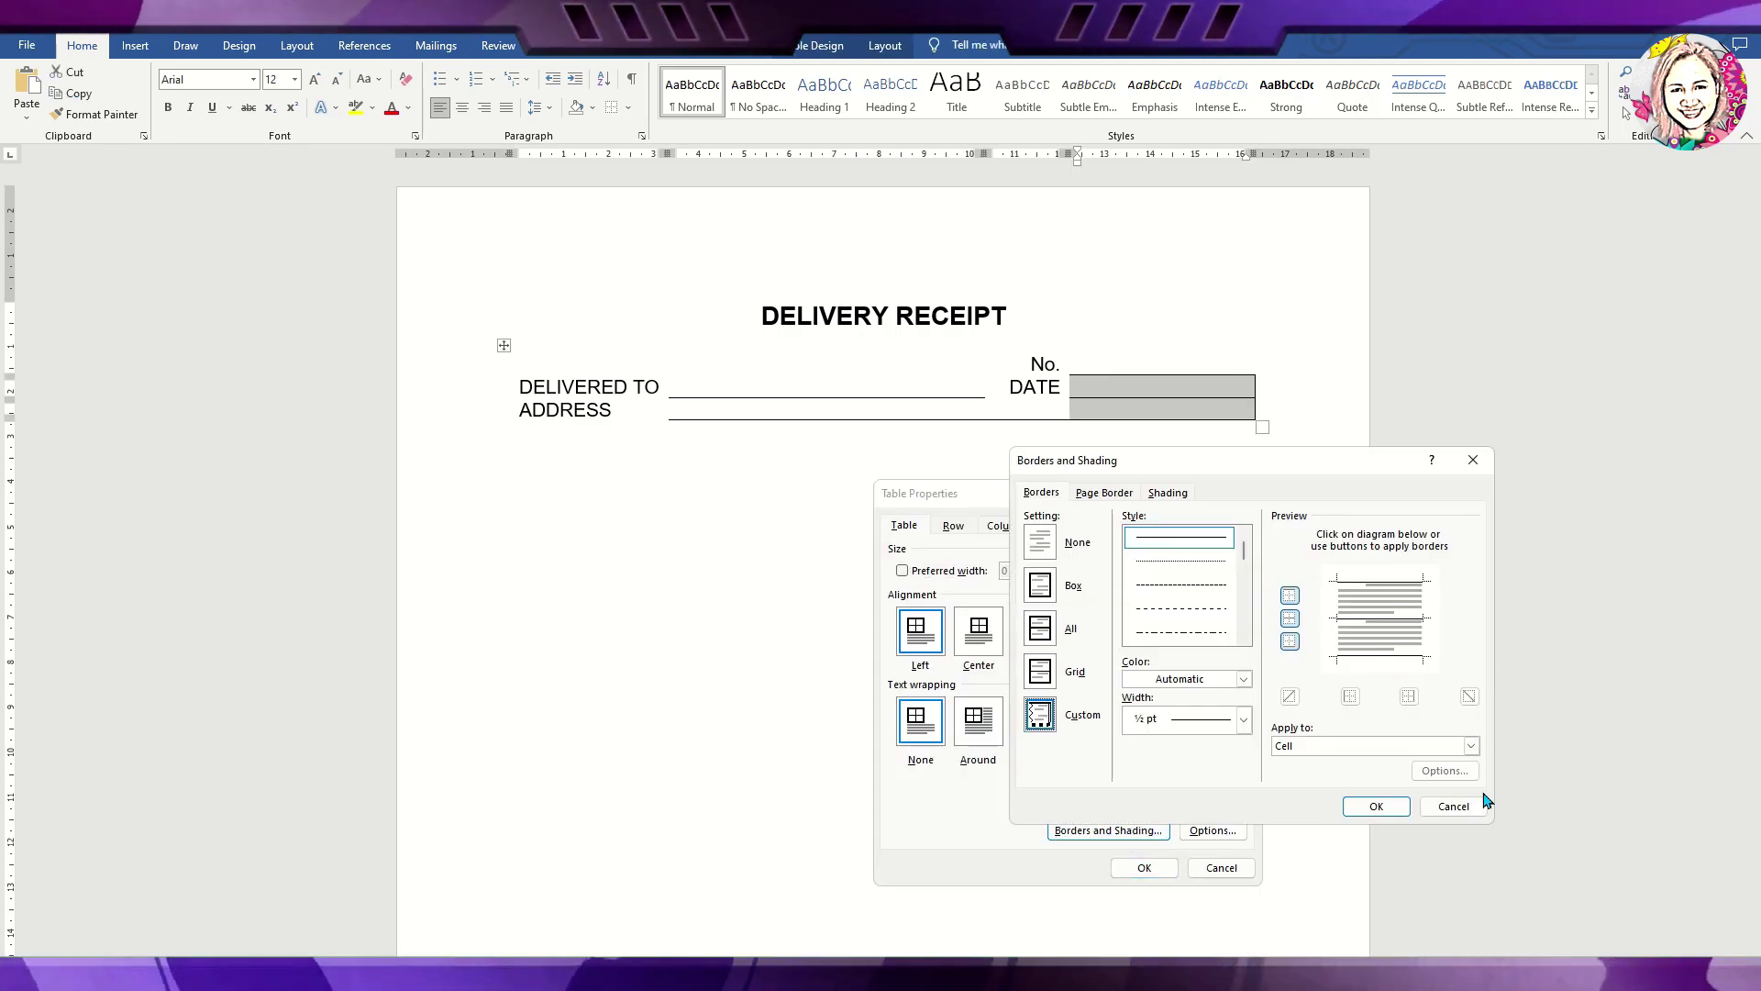
pyautogui.click(1376, 806)
pyautogui.press('Return')
# Split the ADDRESS cell in two and give the new blank cell a bottom border.
pyautogui.click(525, 409)
pyautogui.rightClick(542, 421)
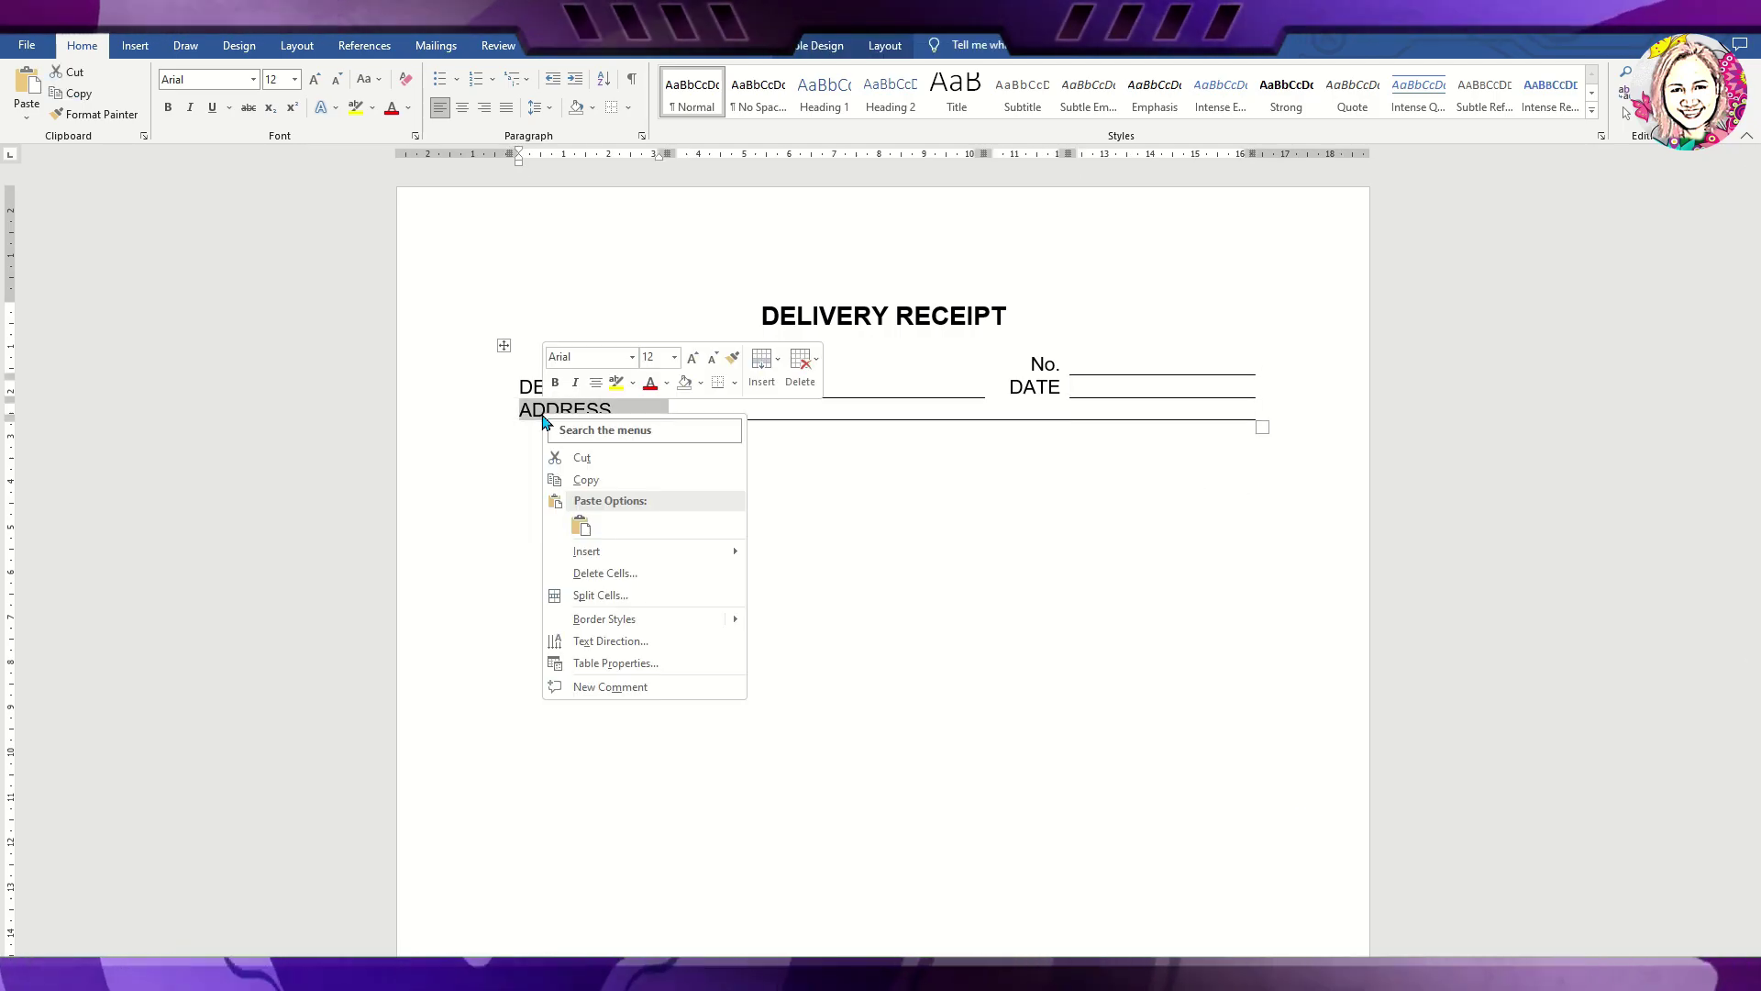
pyautogui.click(602, 596)
pyautogui.click(851, 535)
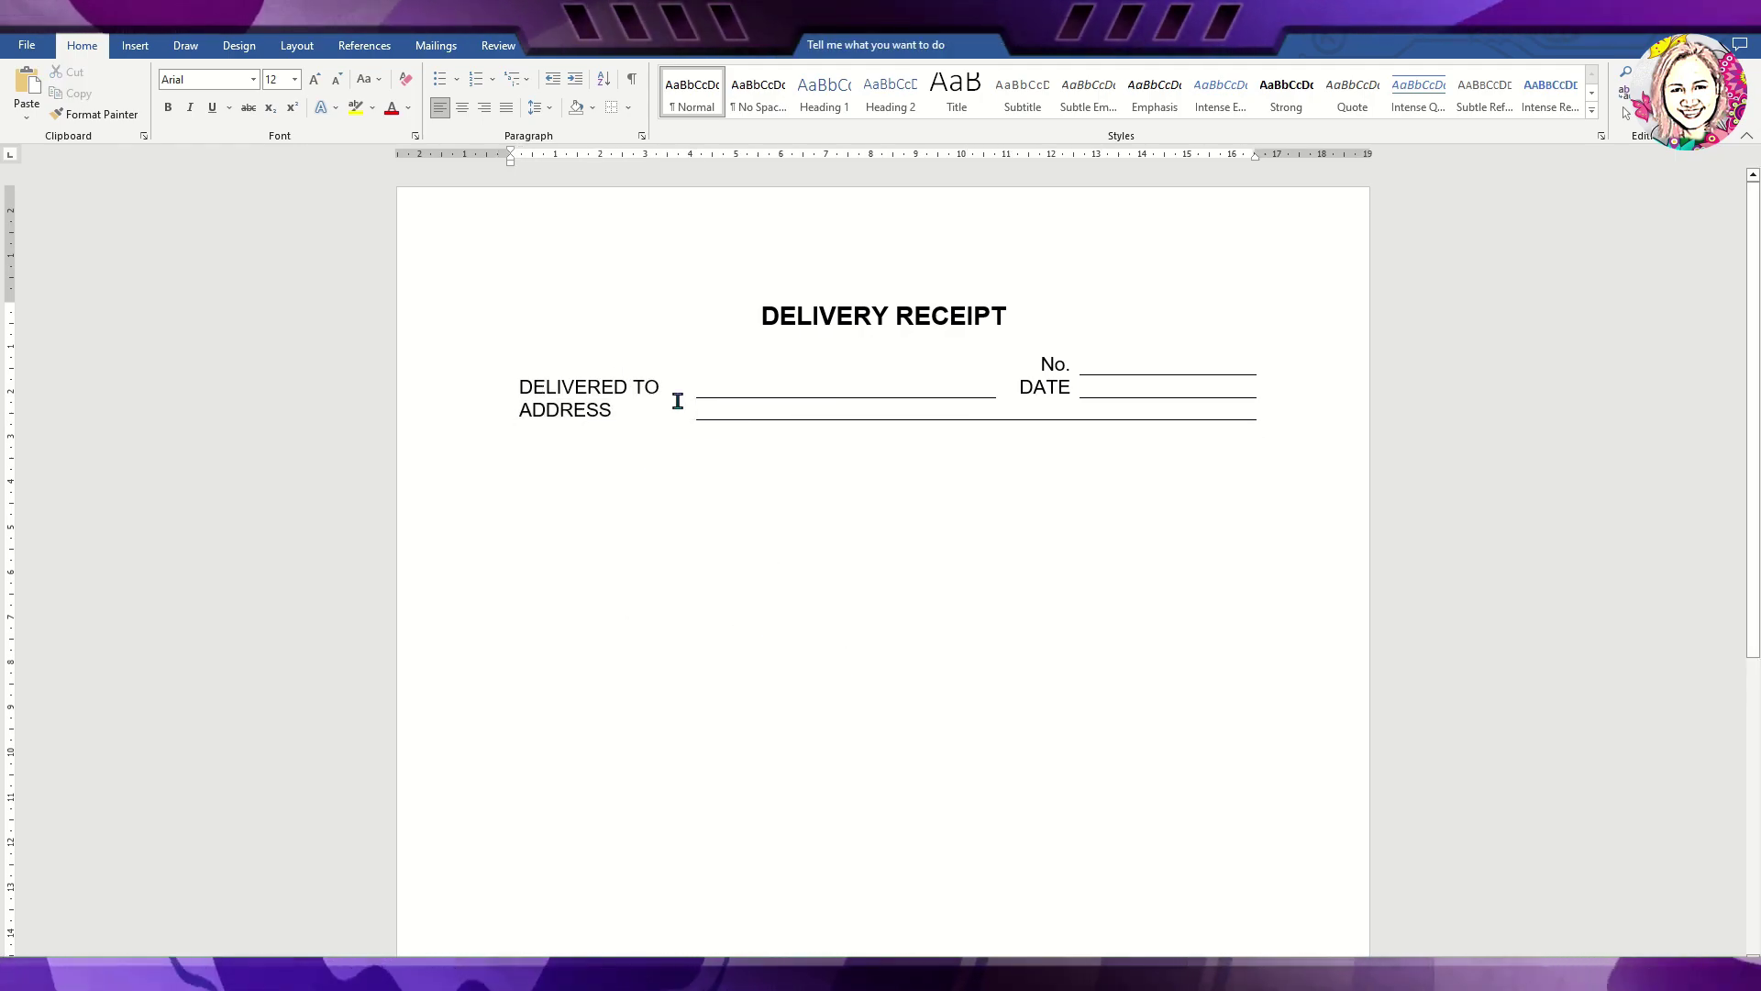
pyautogui.click(619, 410)
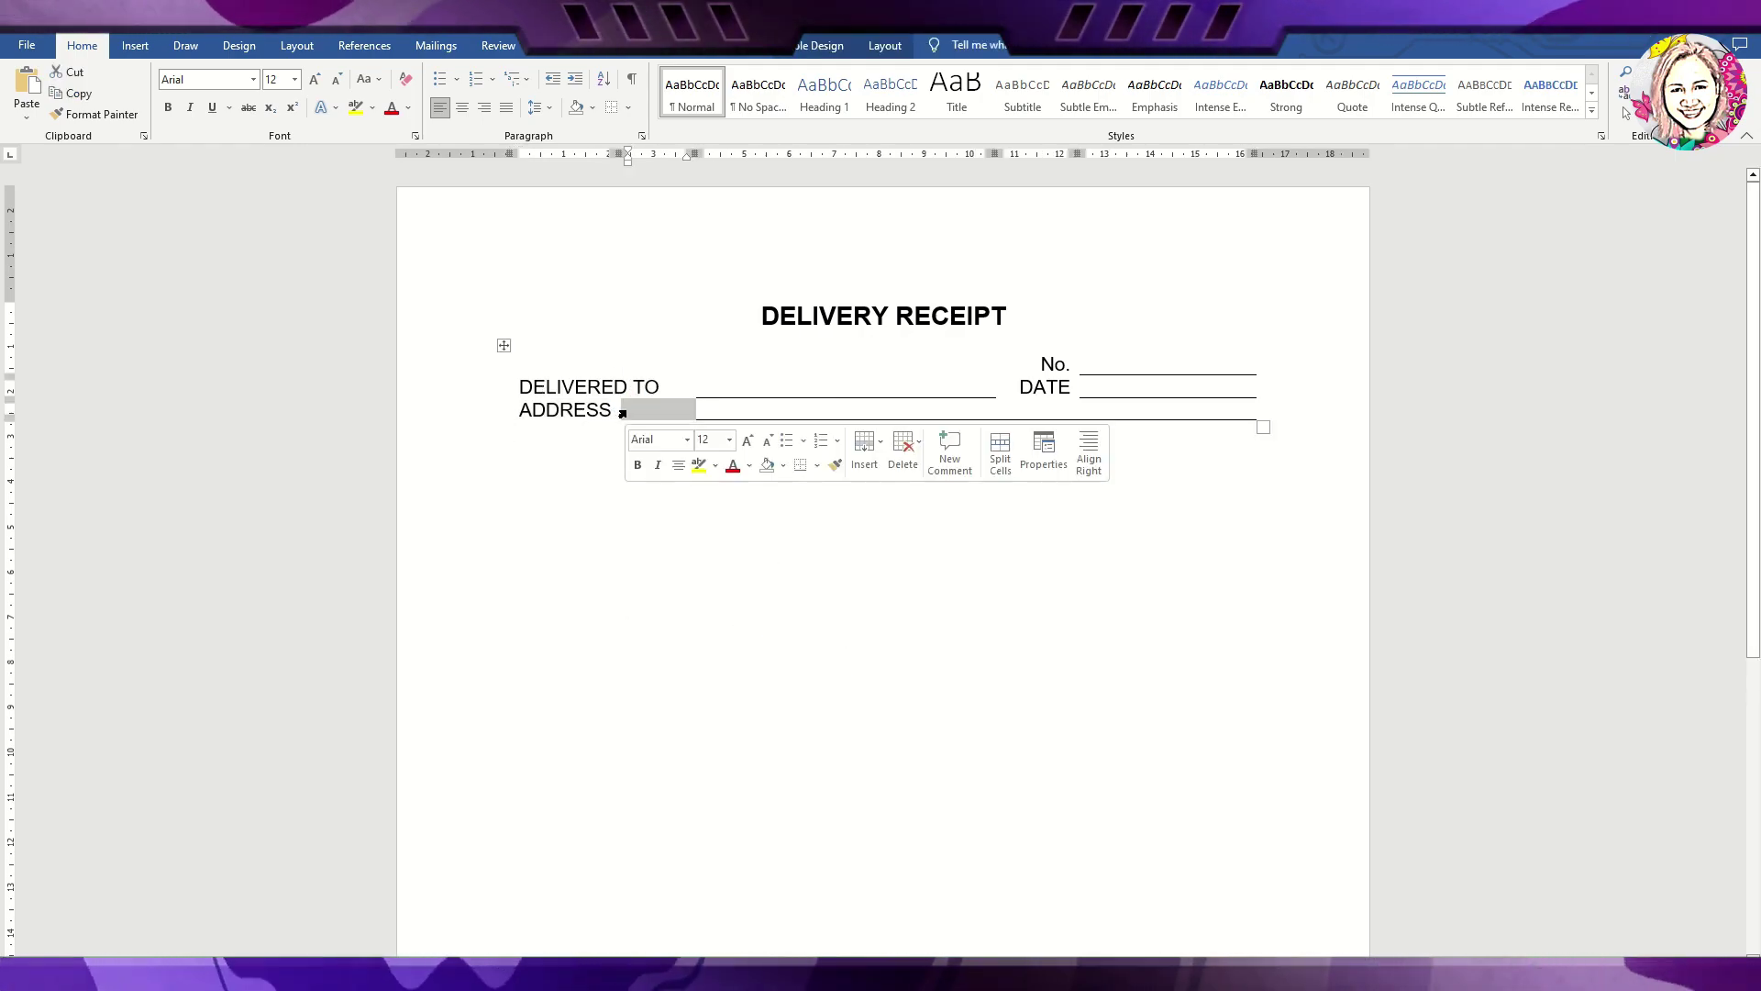
pyautogui.click(629, 107)
pyautogui.click(661, 130)
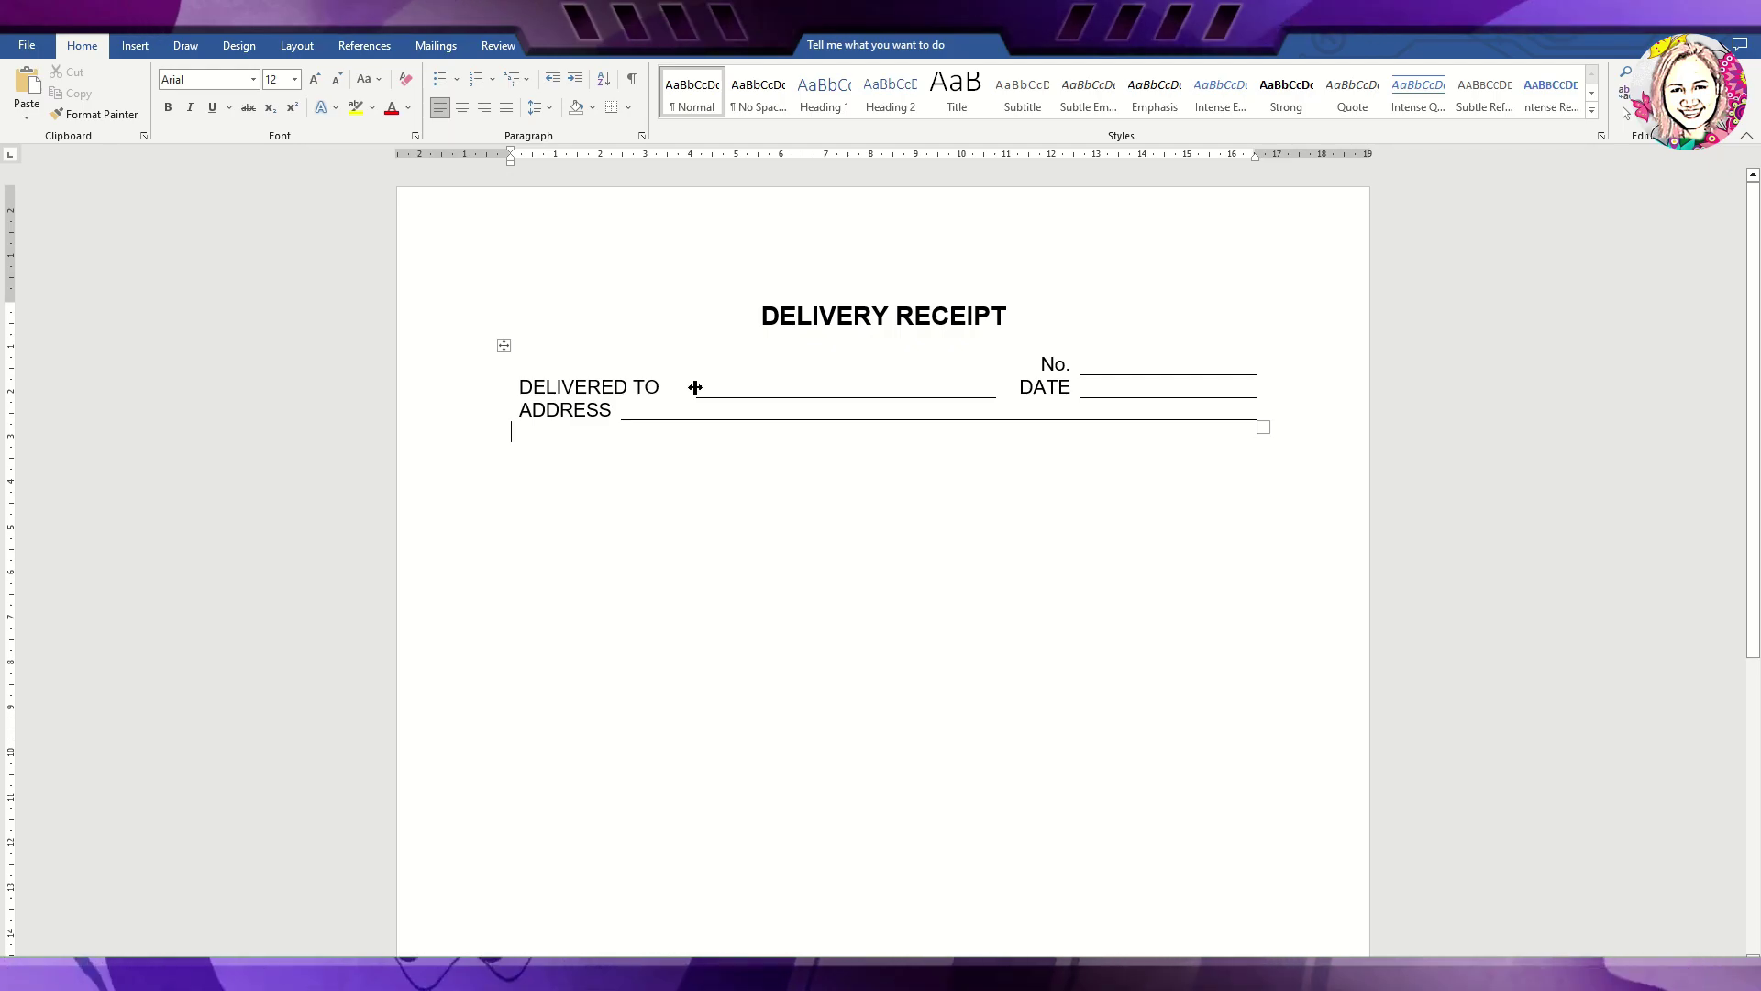
# Insert a five-column, one-row table below and set its font size to 10.
pyautogui.click(135, 45)
pyautogui.click(156, 91)
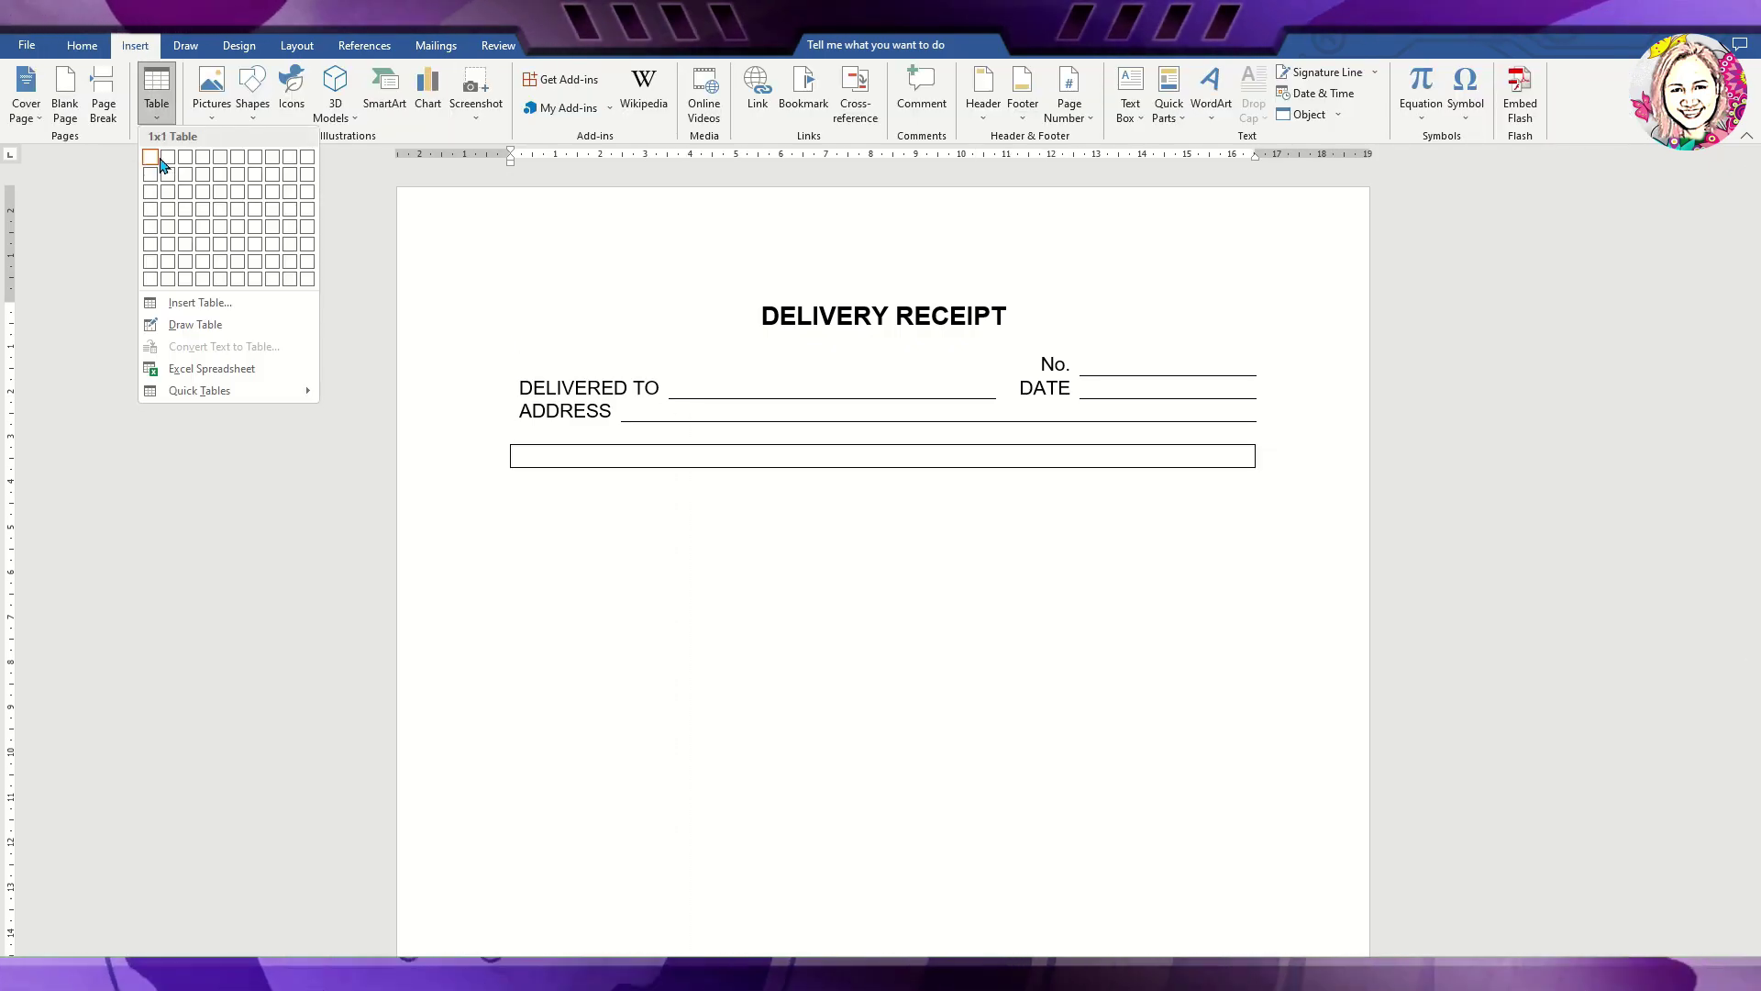
pyautogui.click(223, 166)
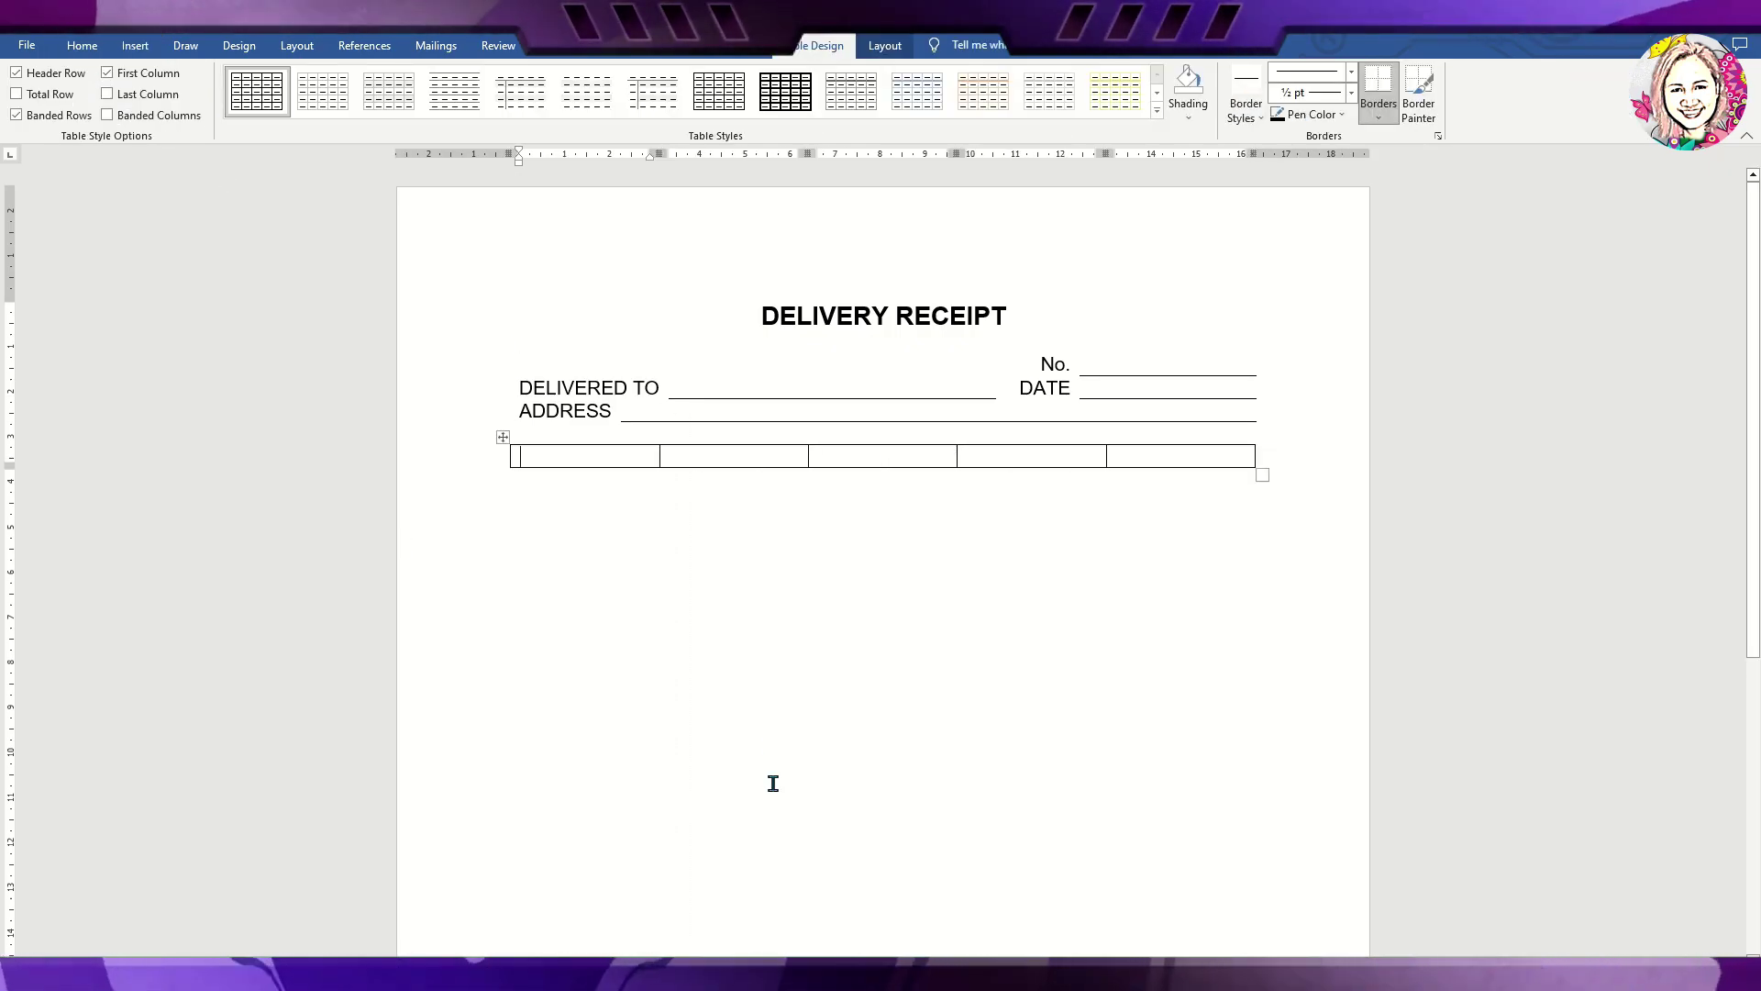
pyautogui.click(81, 45)
pyautogui.click(295, 79)
pyautogui.click(276, 132)
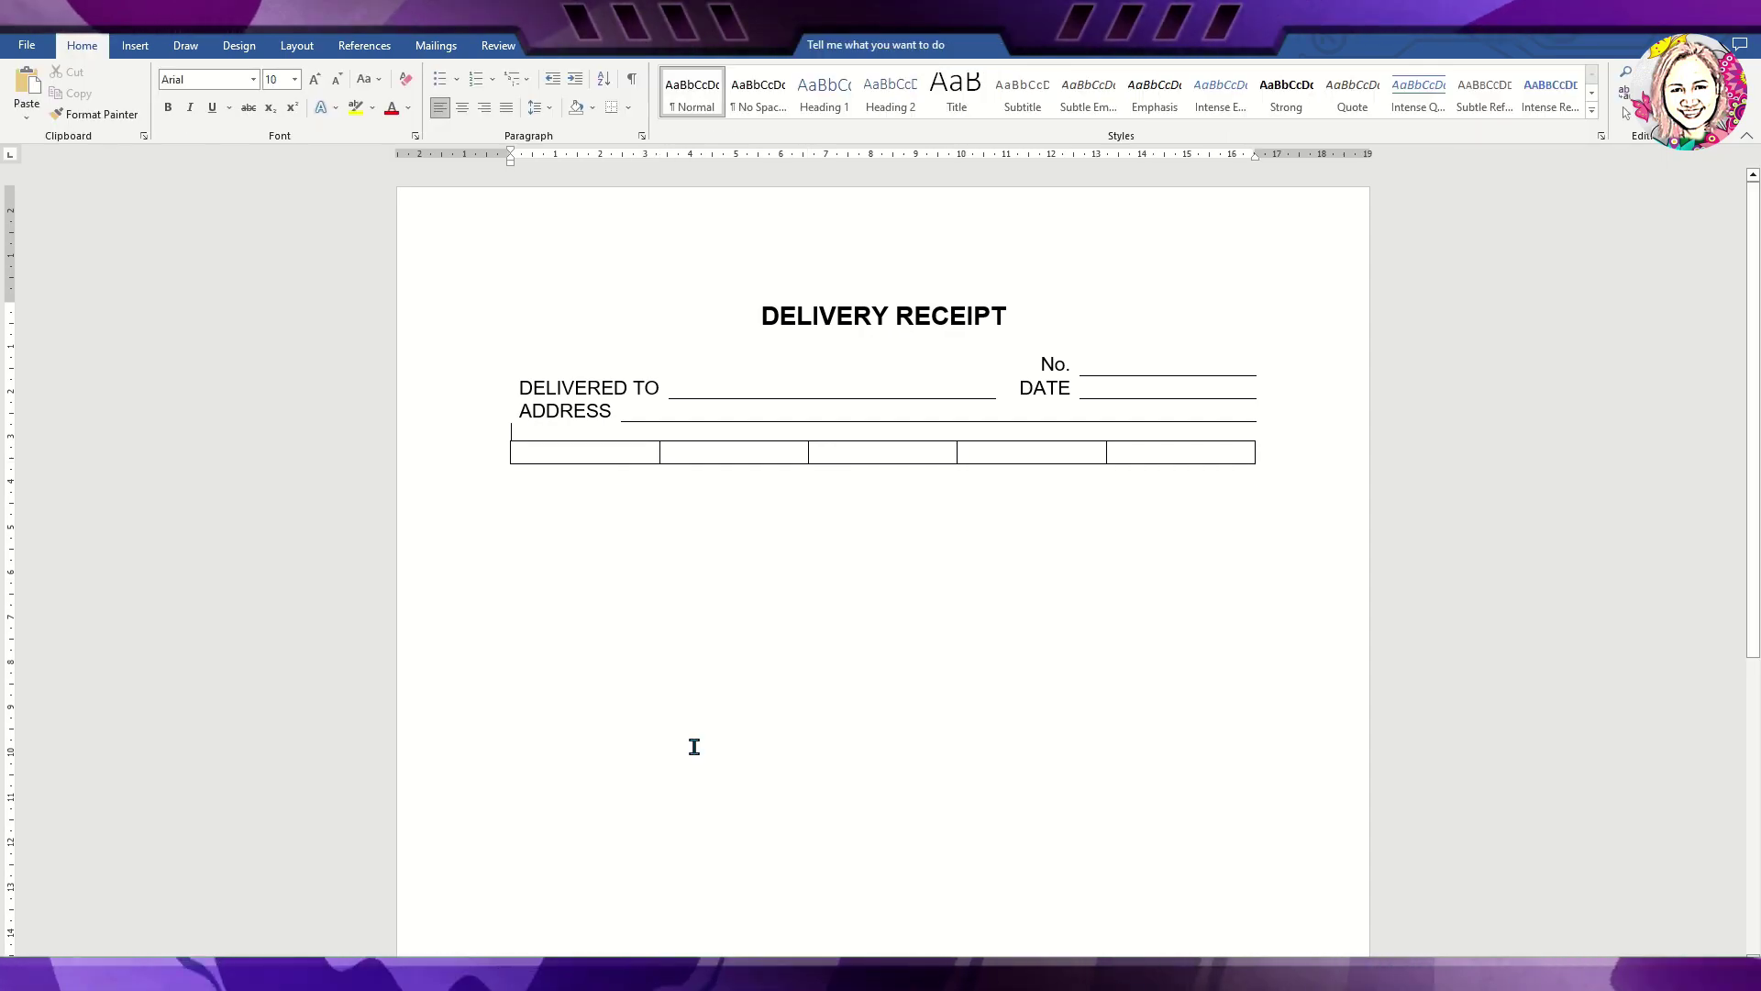
# Enter centered QTY, UNIT, DESCRIPTION, PRICE and AMOUNT headings and narrow the QTY and UNIT columns.
pyautogui.moveTo(550, 458); pyautogui.dragTo(1145, 452)
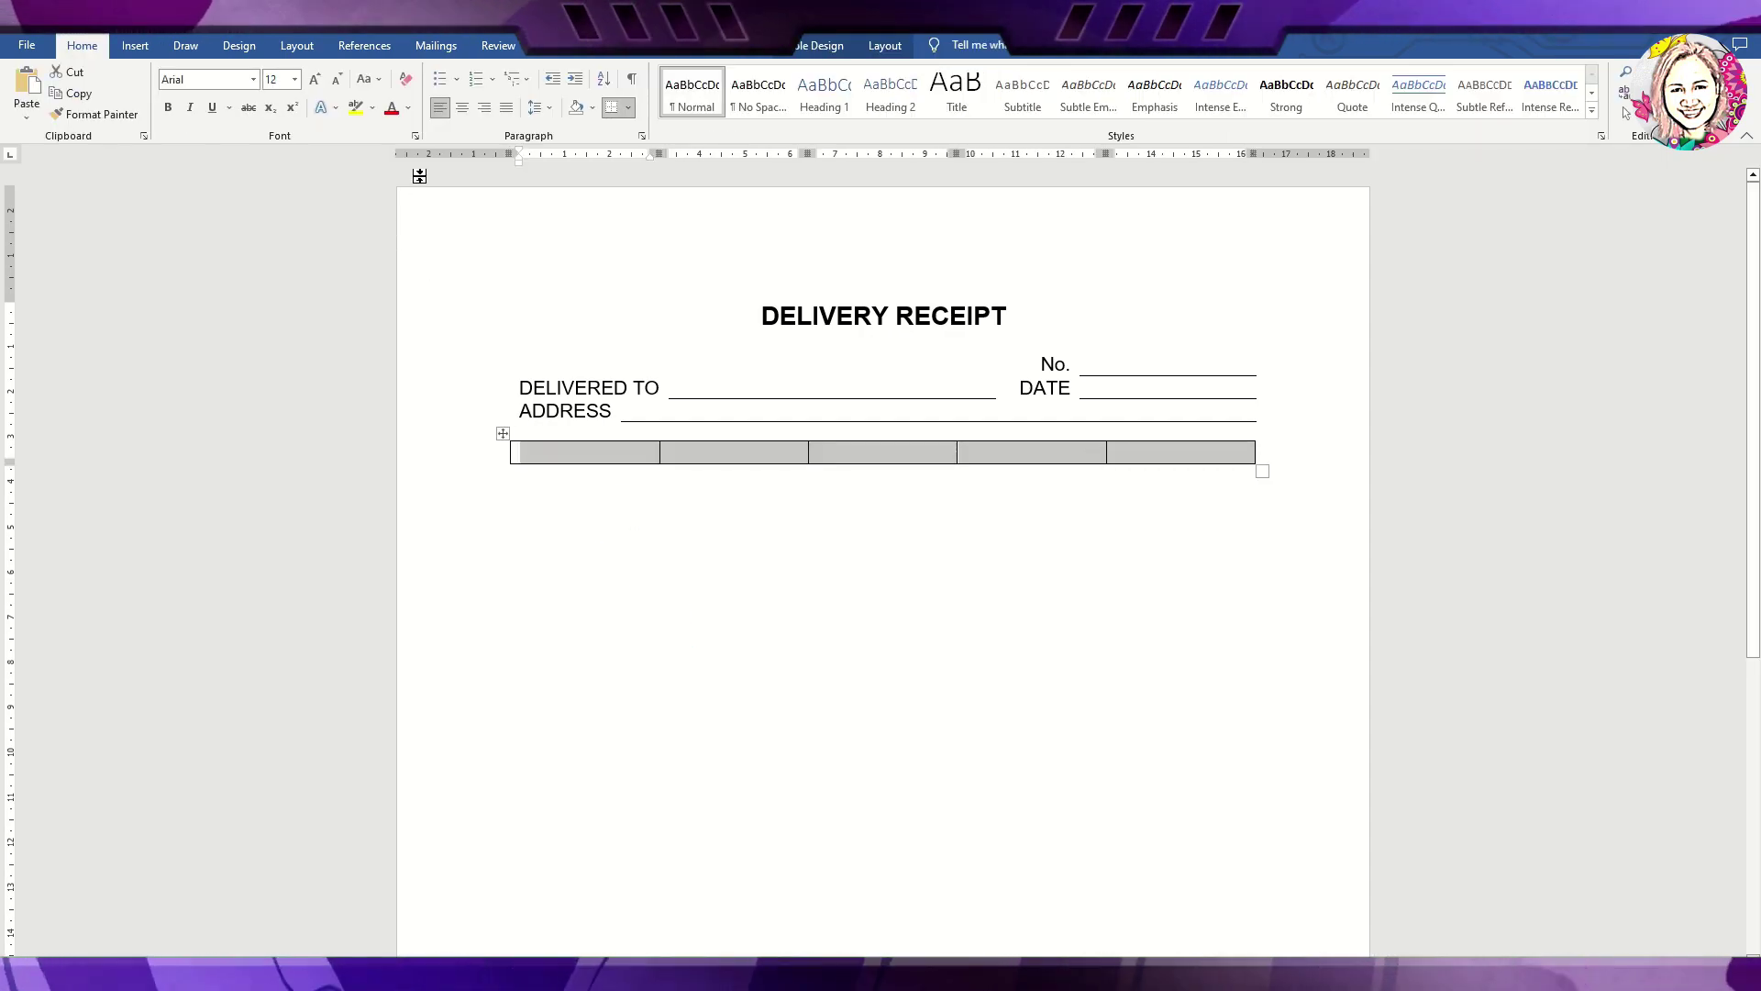
pyautogui.click(594, 461)
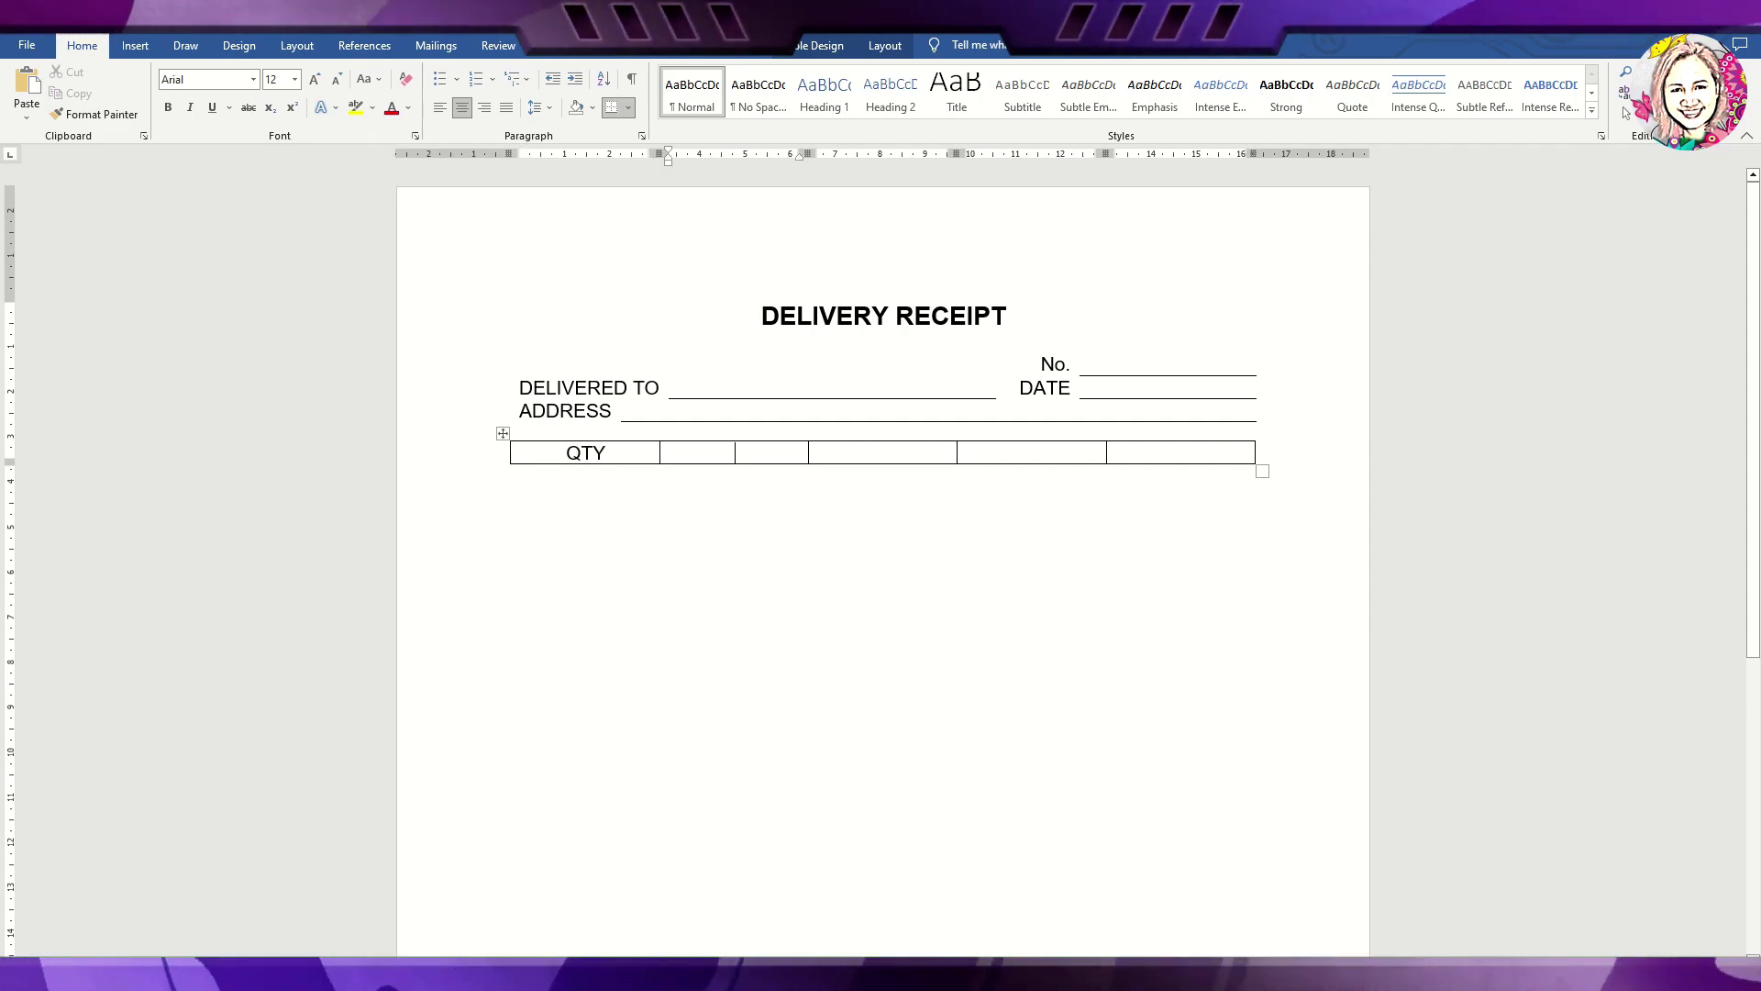
pyautogui.write('DESC')
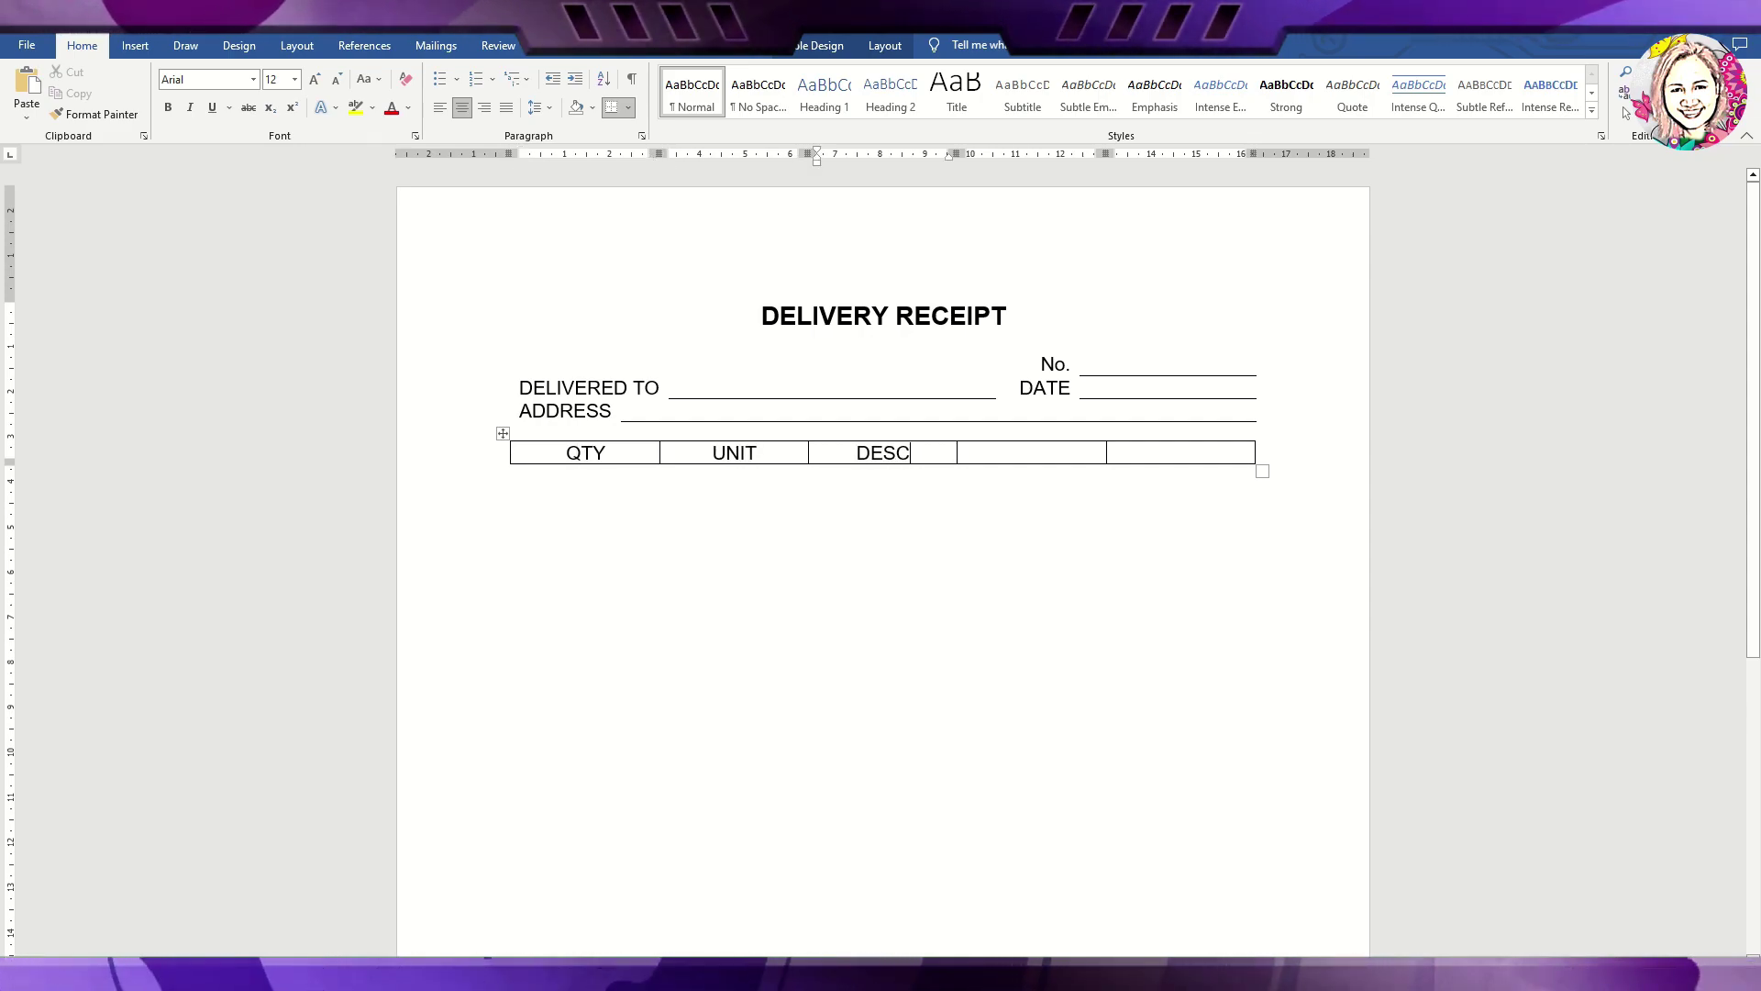
pyautogui.write('RIPTION')
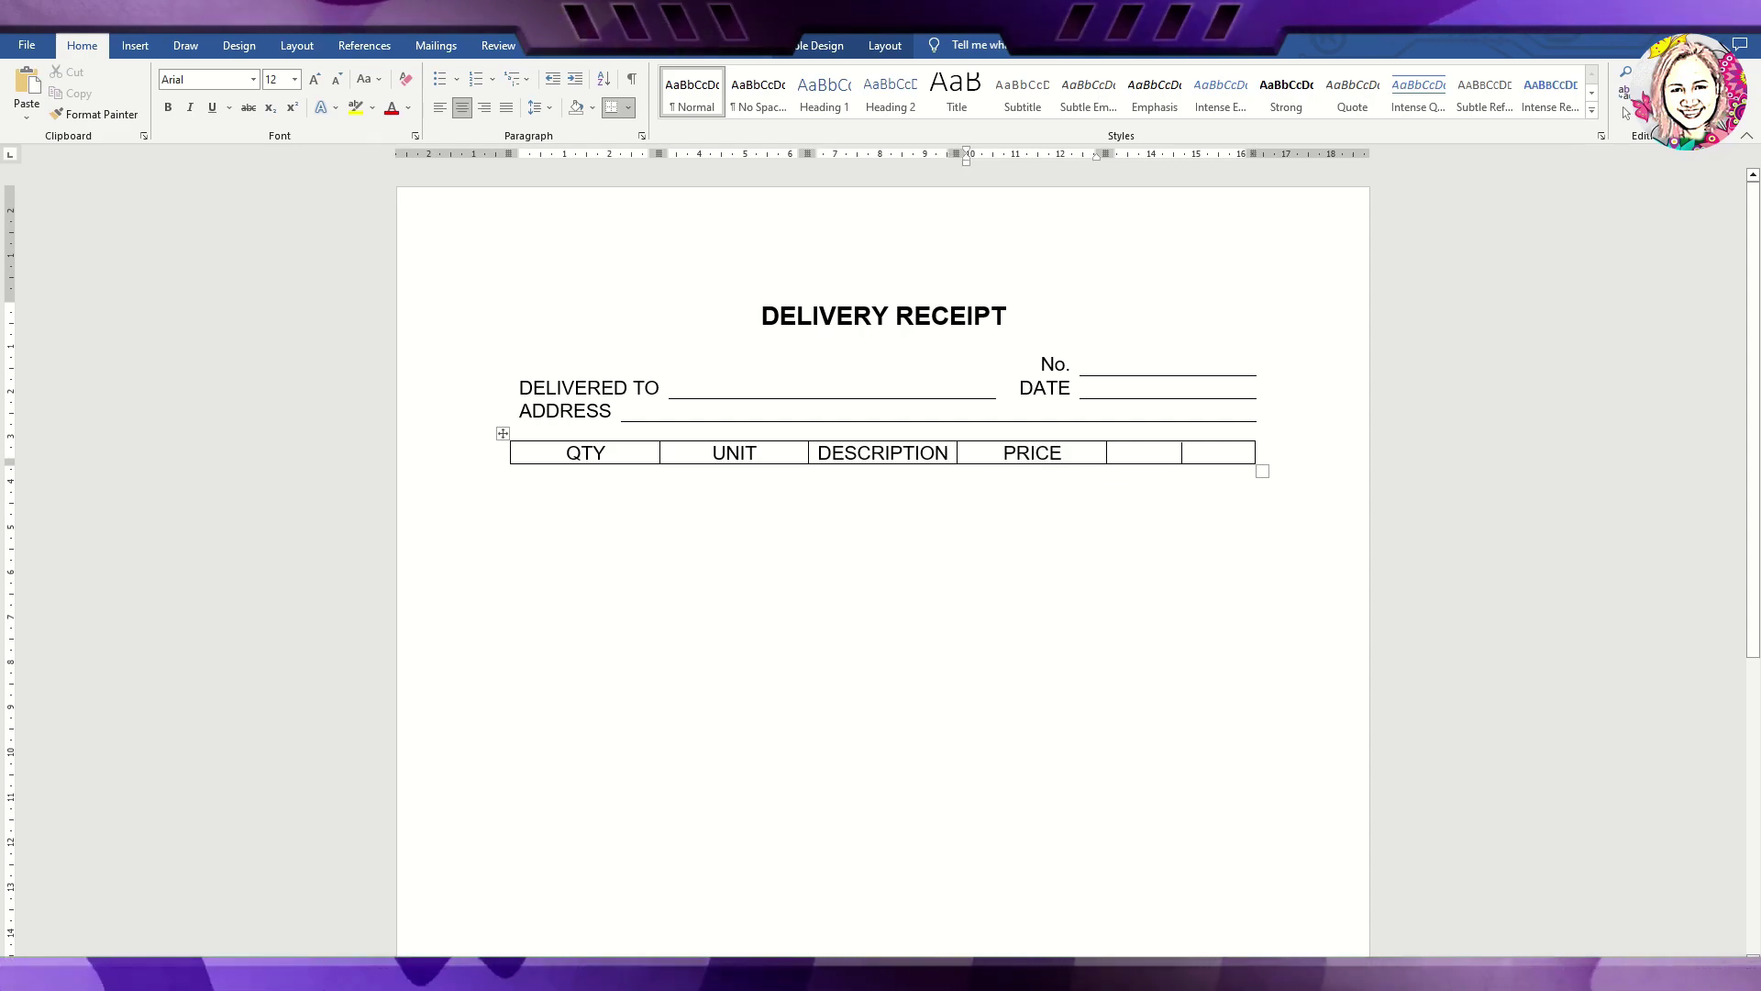
pyautogui.press('Tab')
pyautogui.write('AMOUNT')
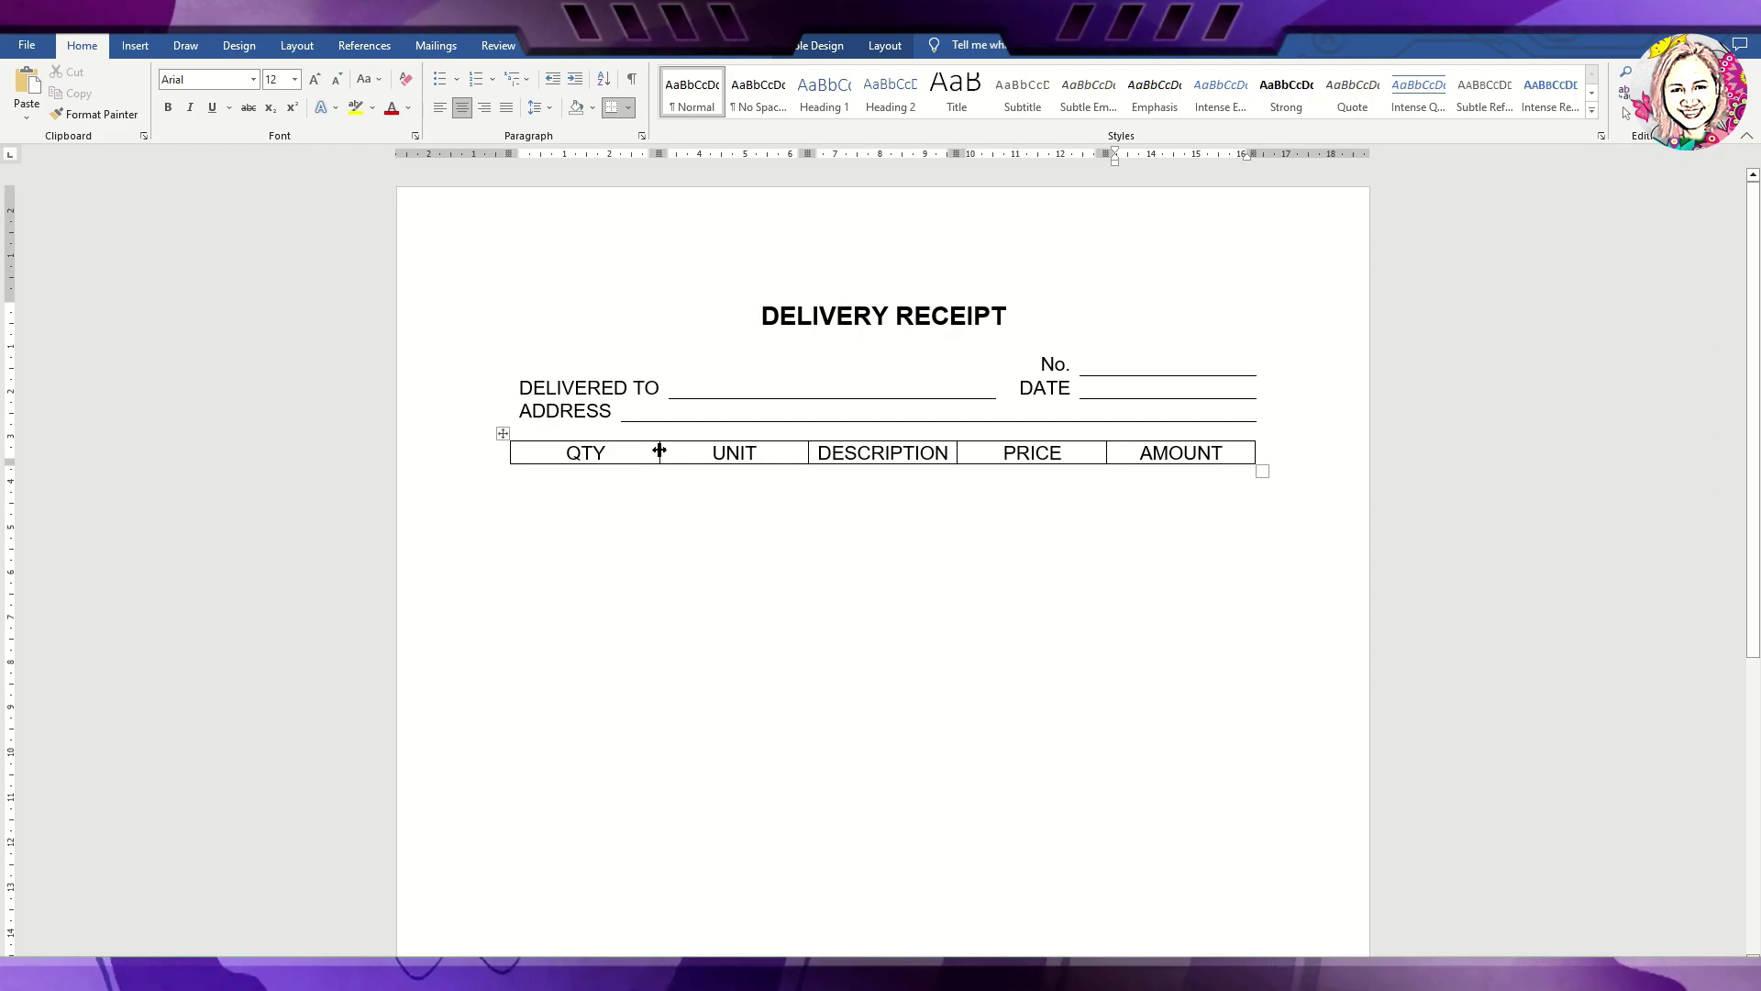
pyautogui.moveTo(659, 451); pyautogui.dragTo(606, 452)
pyautogui.moveTo(805, 452); pyautogui.dragTo(701, 454)
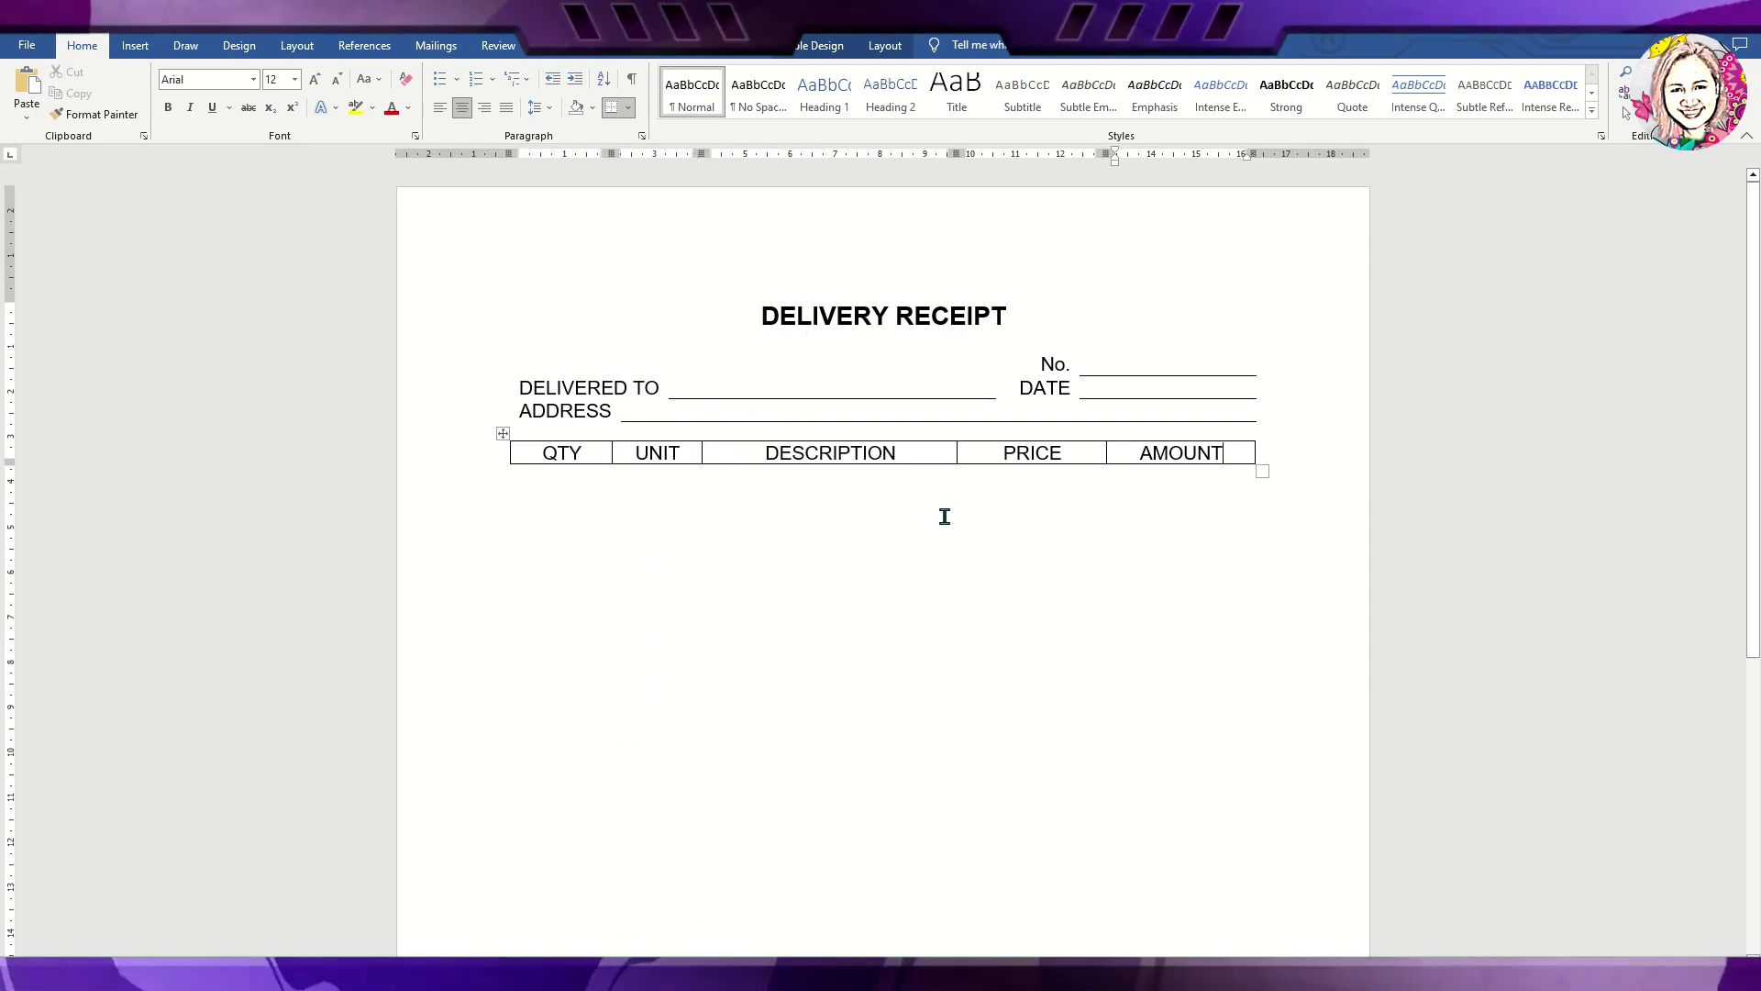
# Add empty item rows, a TOTAL row, and make the headings and TOTAL bold.
pyautogui.press('Tab')
pyautogui.press('Tab')
pyautogui.press('Tab')
pyautogui.press('Tab')
pyautogui.press('Tab')
pyautogui.press('Tab')
pyautogui.press('Tab')
pyautogui.press('Tab')
pyautogui.press('Tab')
pyautogui.press('Tab')
pyautogui.press('Tab')
pyautogui.press('Tab')
pyautogui.press('Tab')
pyautogui.press('Tab')
pyautogui.press('Tab')
pyautogui.press('Tab')
pyautogui.press('Tab')
pyautogui.press('Tab')
pyautogui.press('Tab')
pyautogui.press('Tab')
pyautogui.press('Tab')
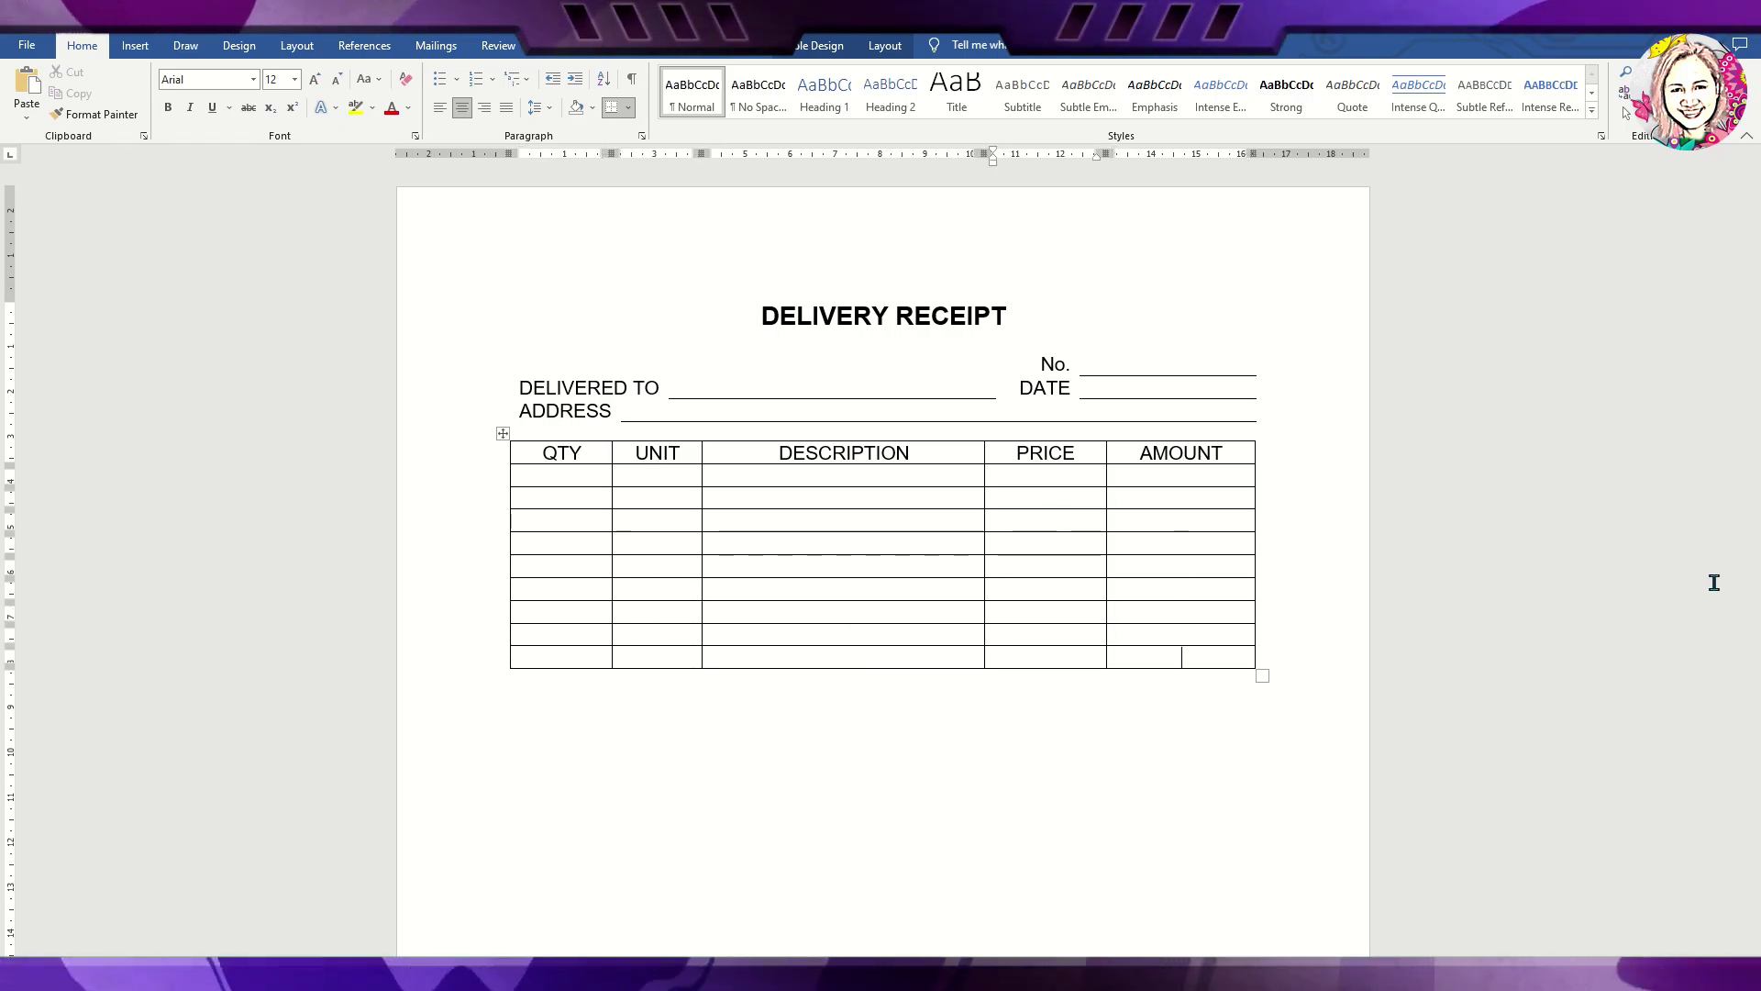
pyautogui.press('Tab')
pyautogui.press('Tab')
pyautogui.press('Tab')
pyautogui.press('Tab')
pyautogui.press('Tab')
pyautogui.press('Tab')
pyautogui.press('Tab')
pyautogui.press('Tab')
pyautogui.press('Tab')
pyautogui.press('Tab')
pyautogui.press('Tab')
pyautogui.press('Tab')
pyautogui.press('Tab')
pyautogui.press('Tab')
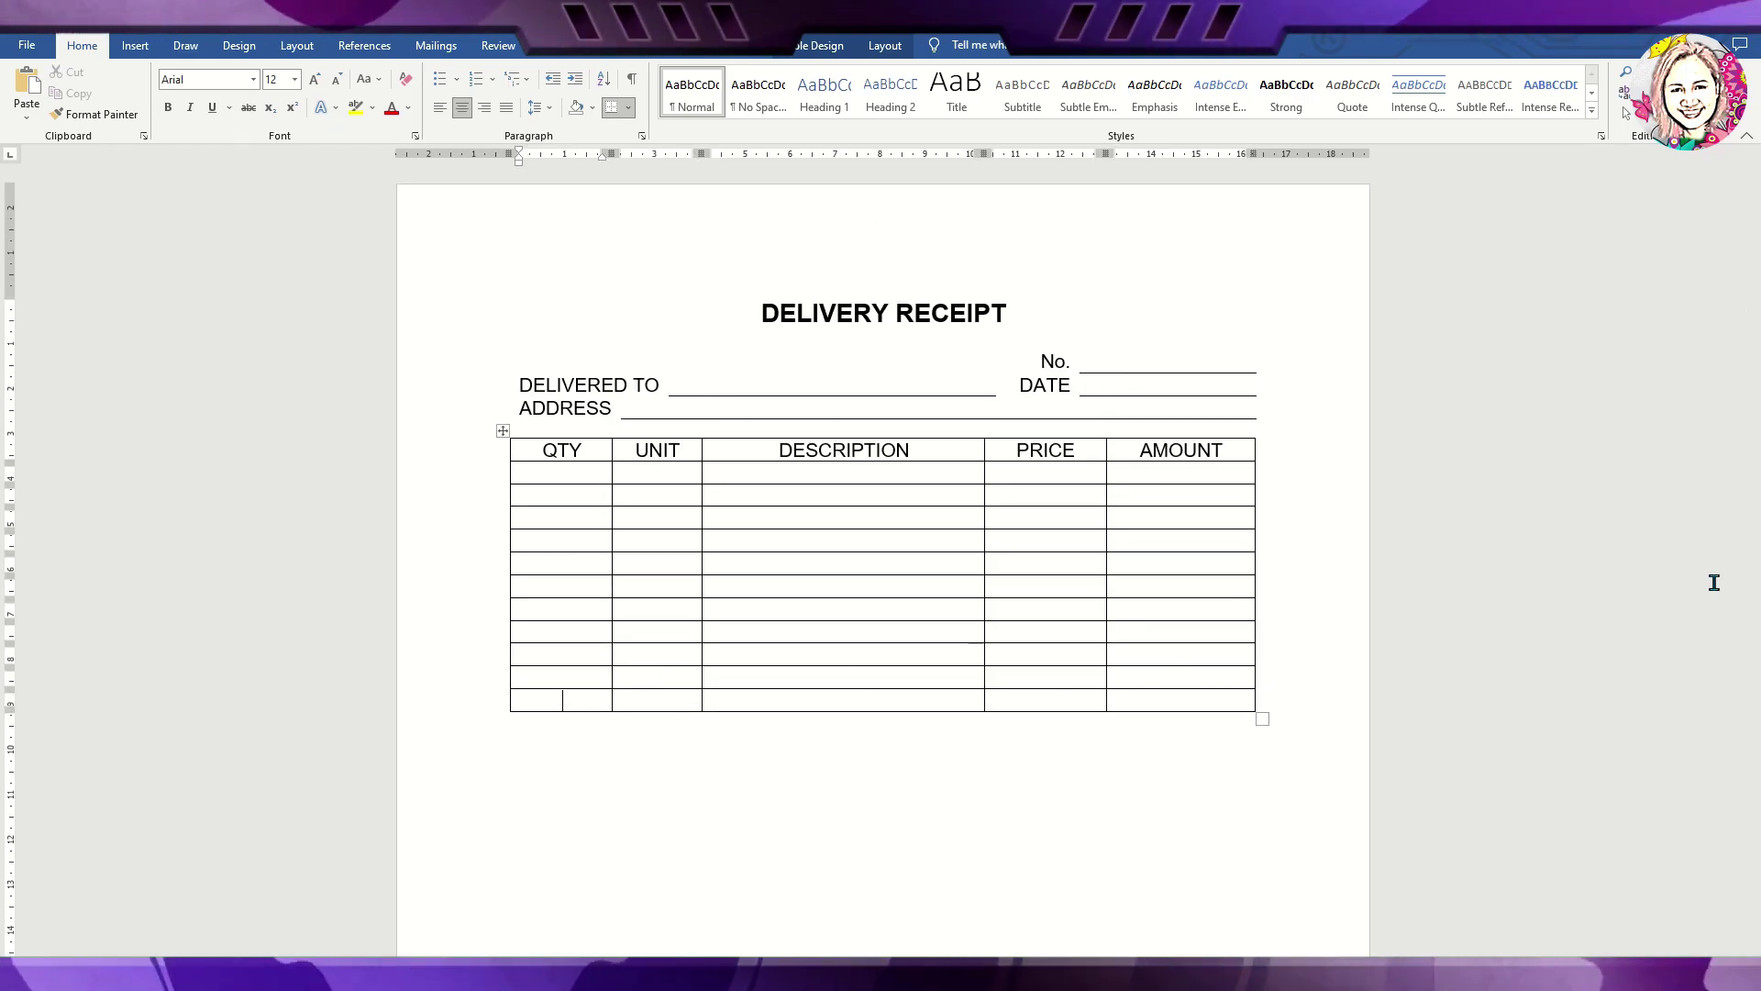
pyautogui.write('TOTAL')
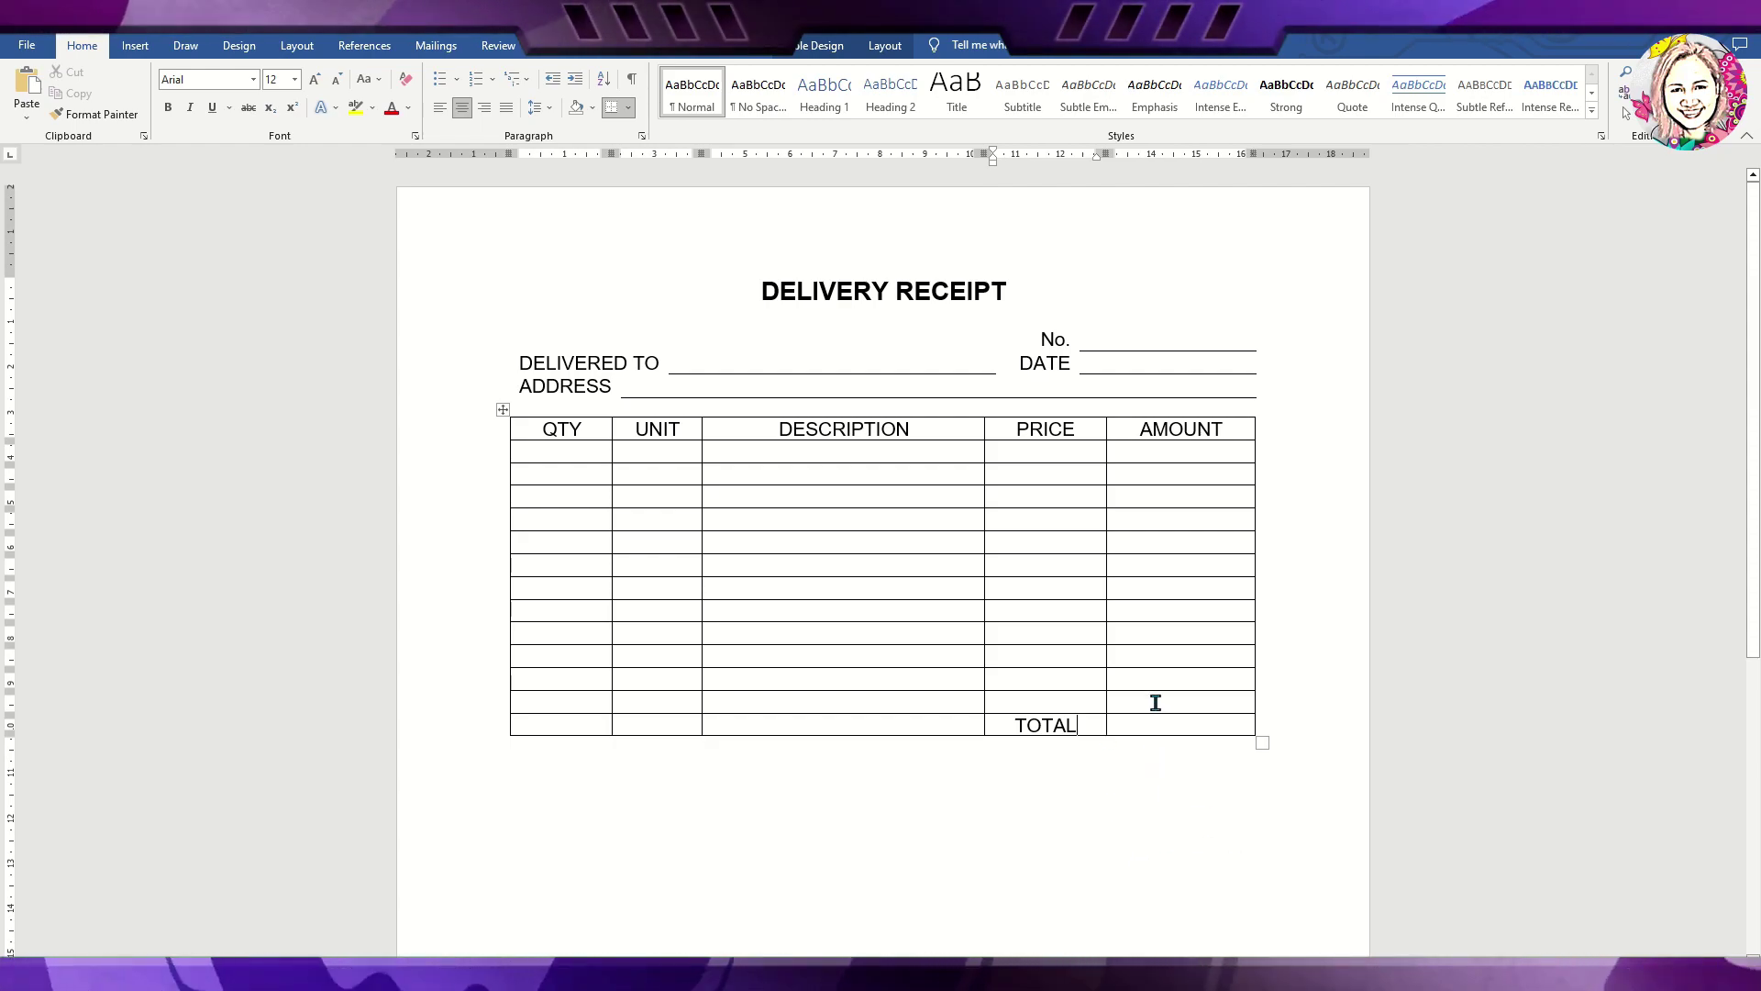
pyautogui.moveTo(550, 429); pyautogui.dragTo(1211, 431)
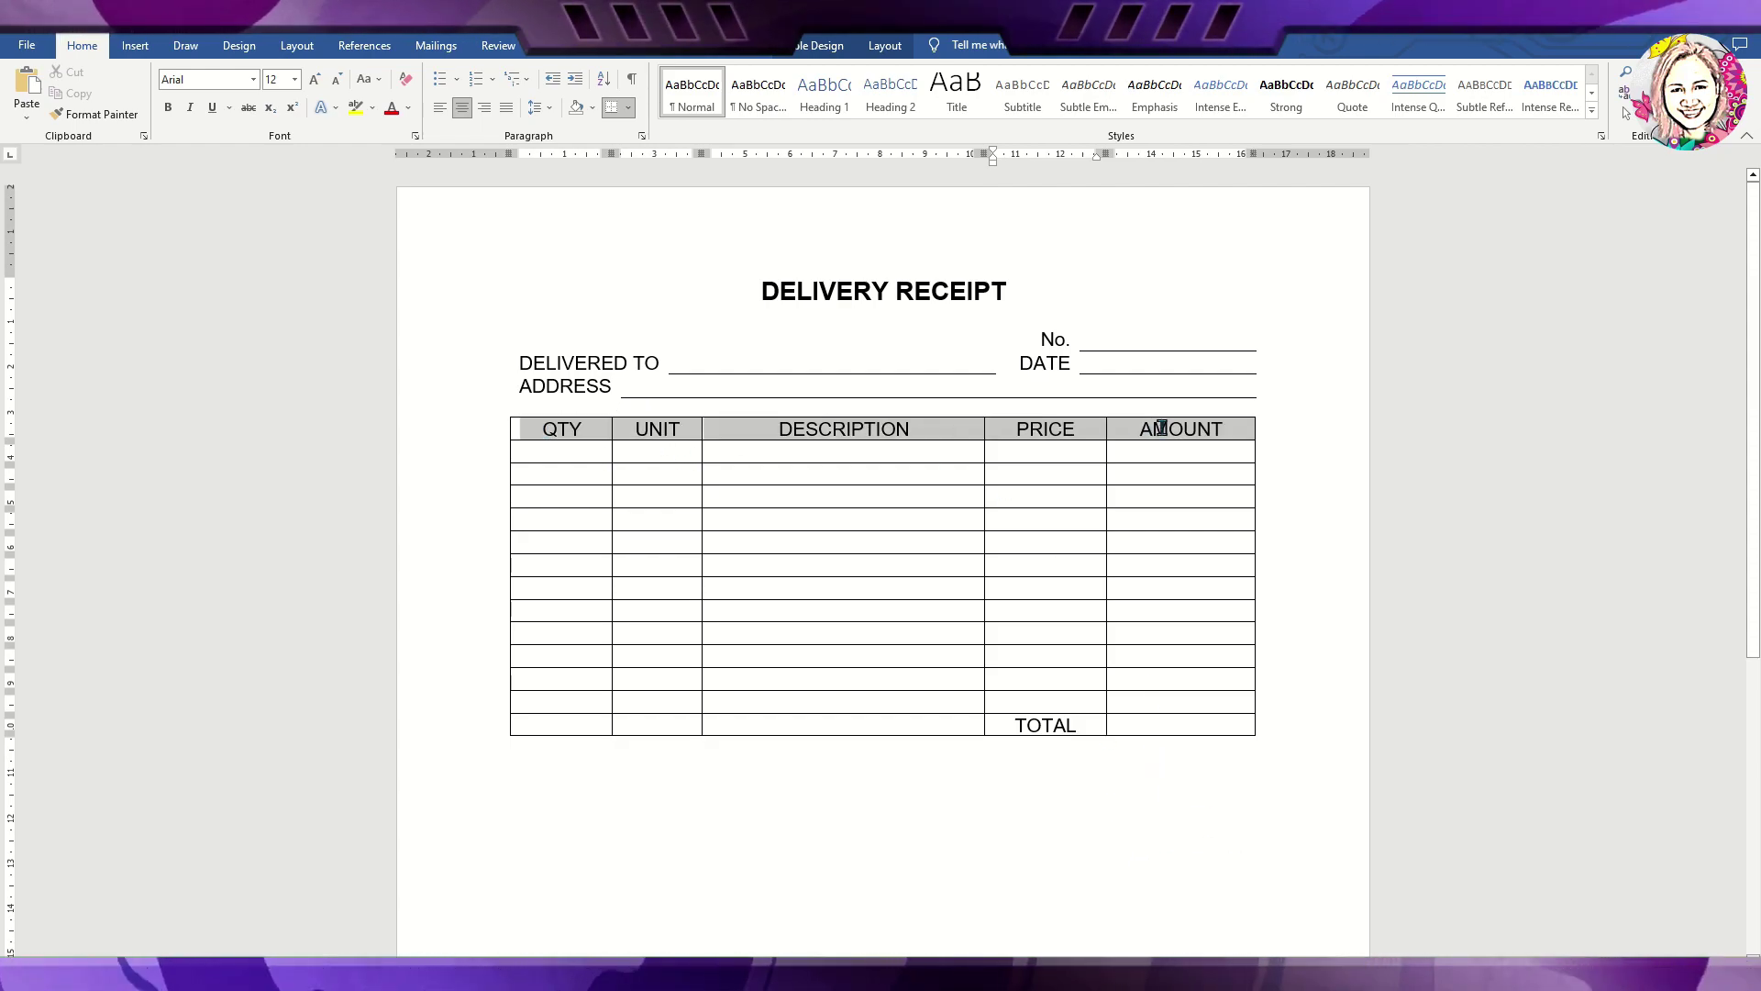
pyautogui.hotkey('ctrl', 'b')
pyautogui.hotkey('ctrl', 'End')
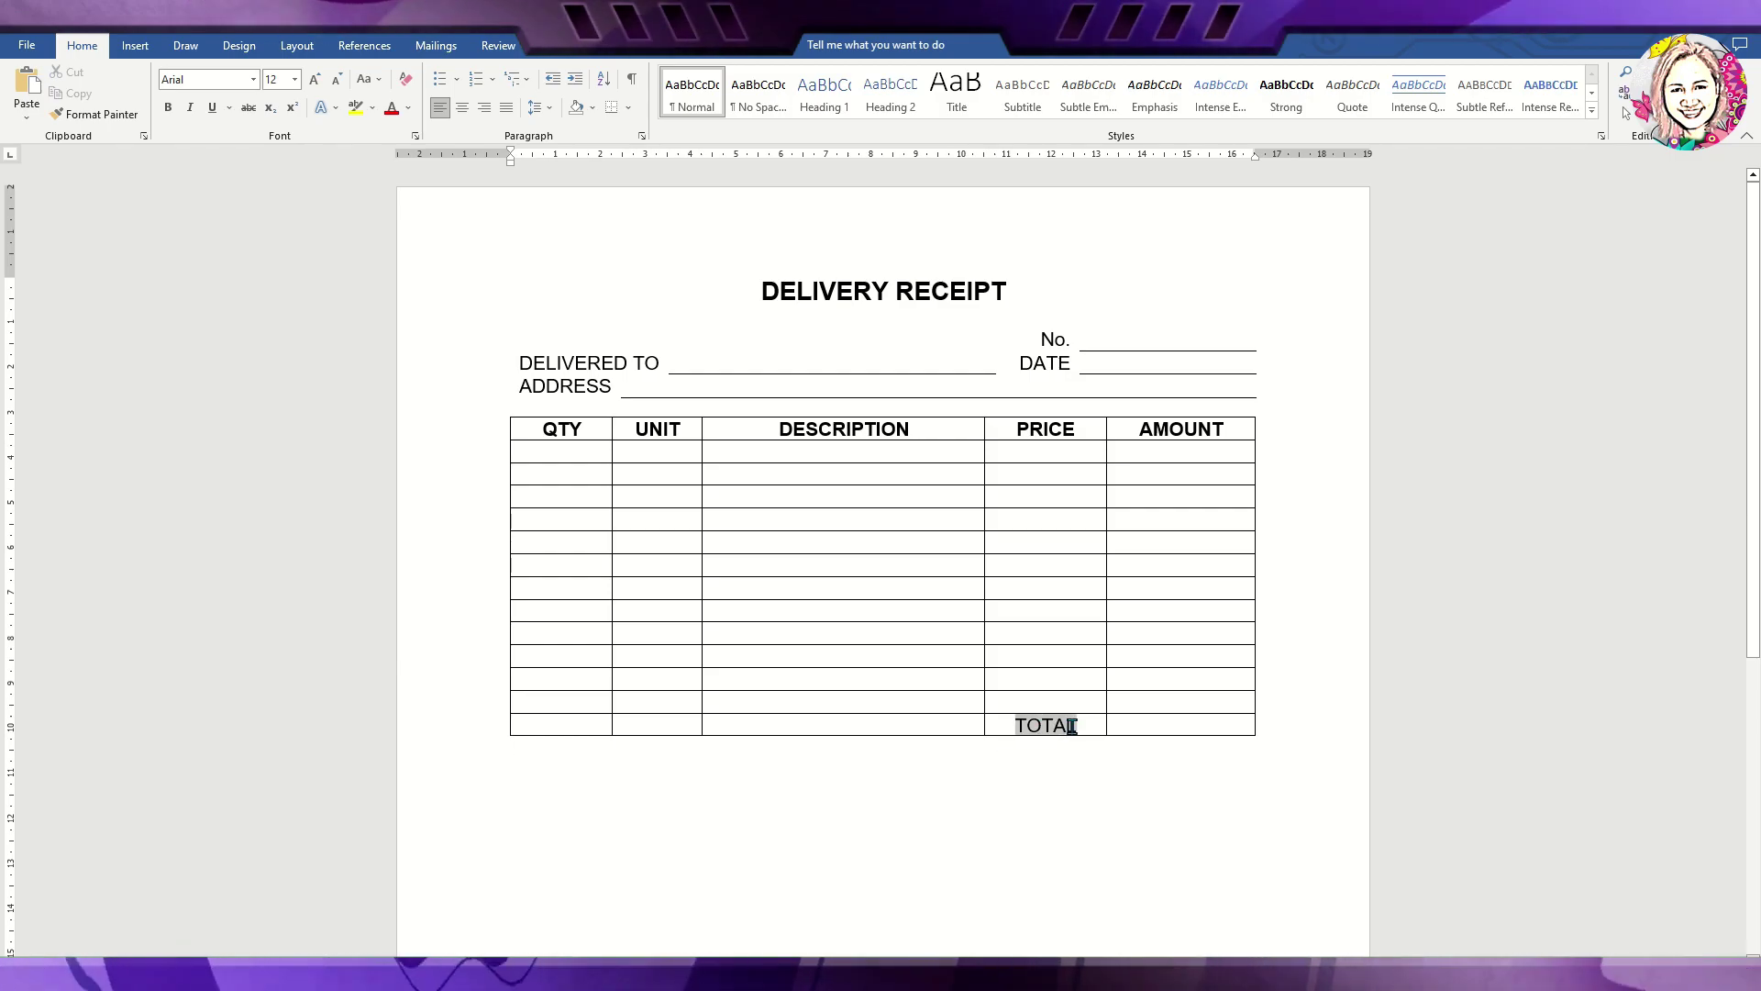
pyautogui.hotkey('ctrl', 'b')
# Type "Checked and certified by:" and "Received the above merchandise in good order and condition" into the signature cells.
pyautogui.hotkey('ctrl', 'End')
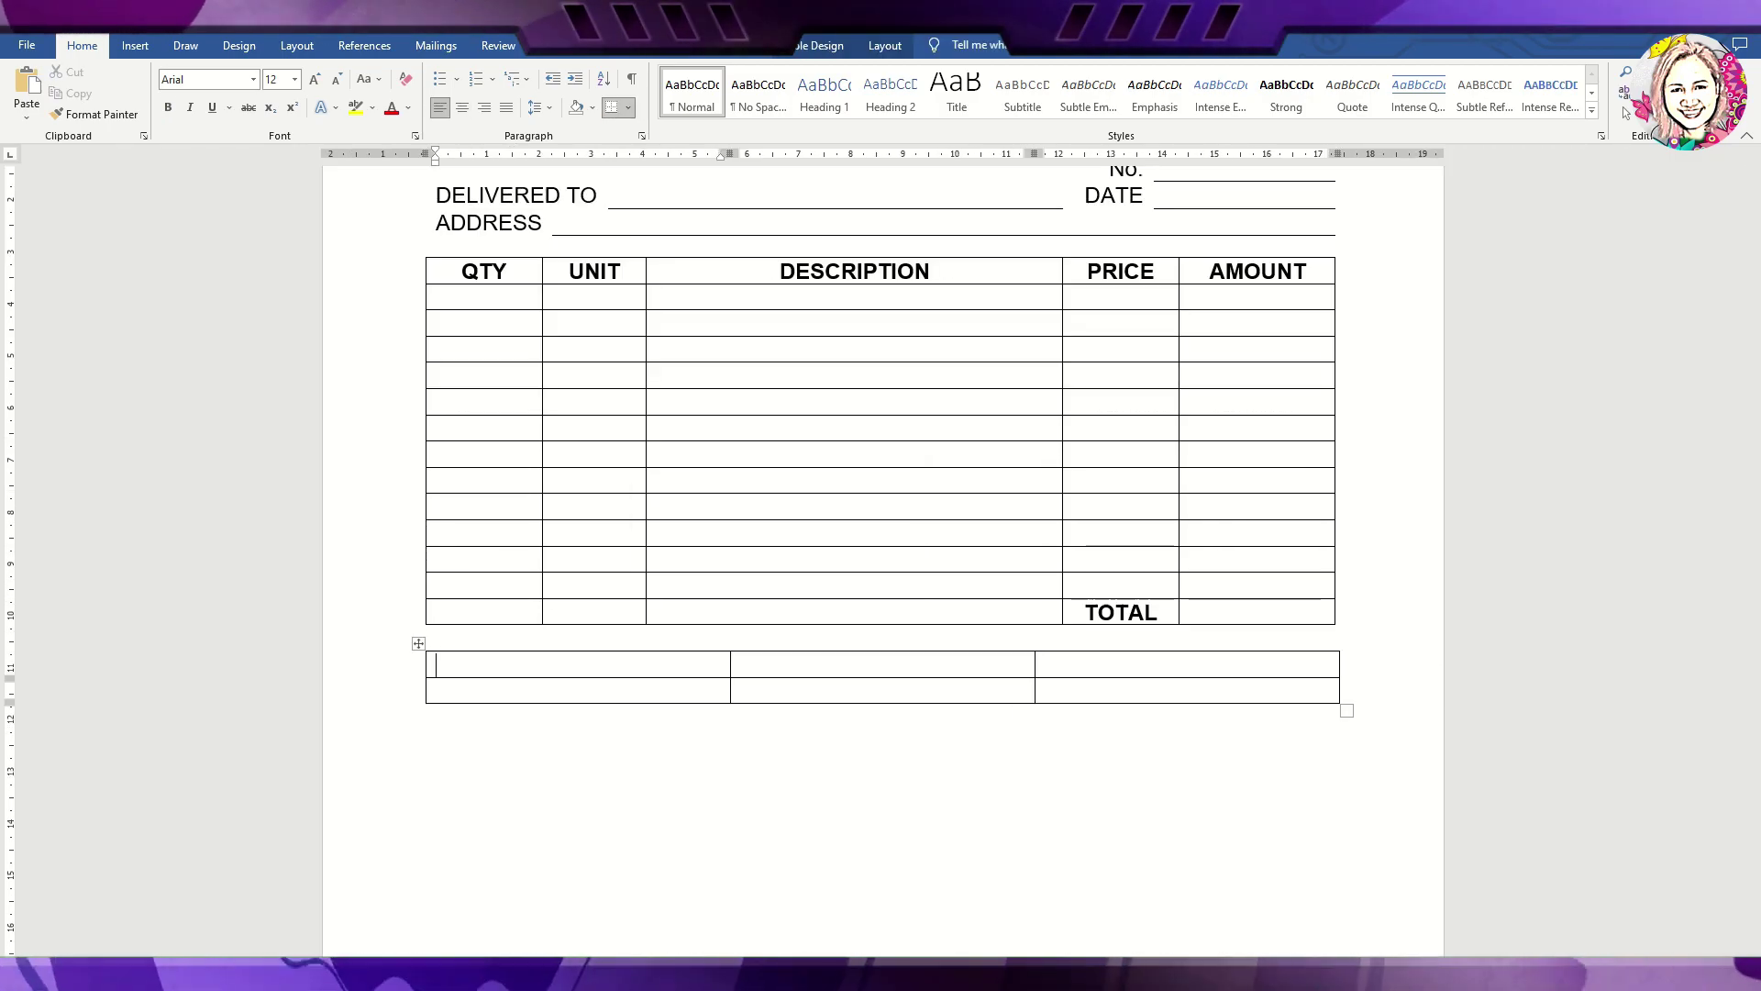
pyautogui.write('cked and ')
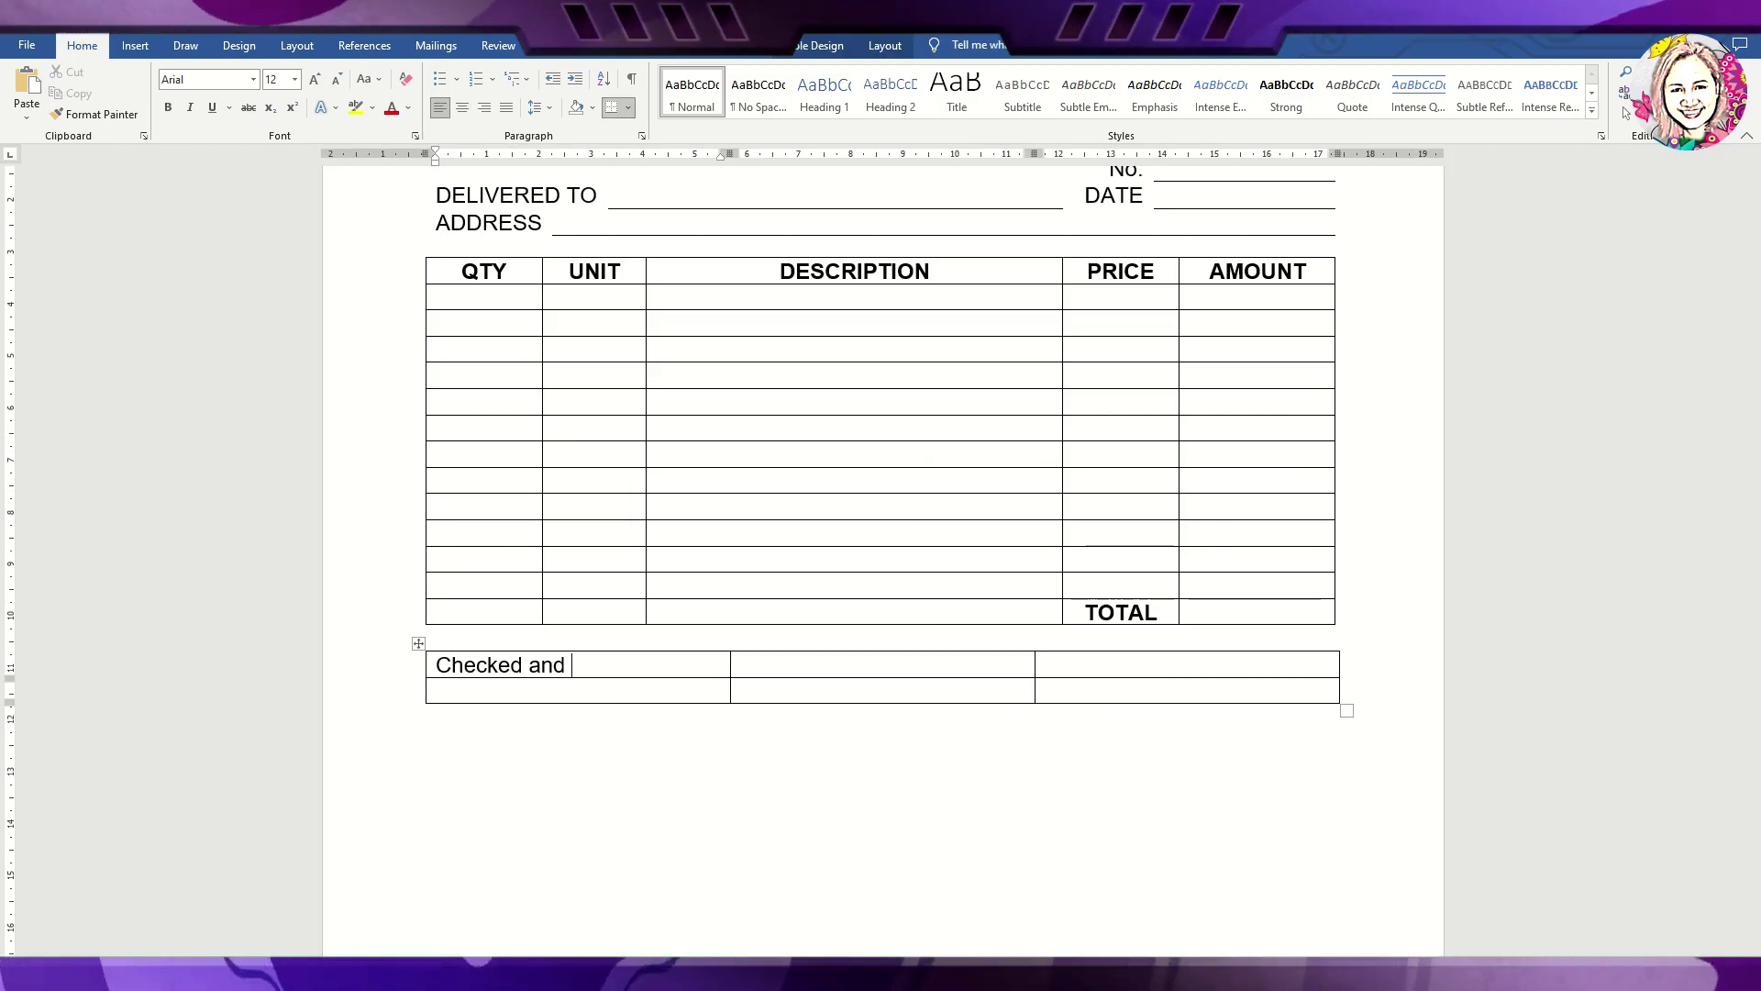
pyautogui.write('Certified by:')
pyautogui.click(1046, 664)
pyautogui.write('Received')
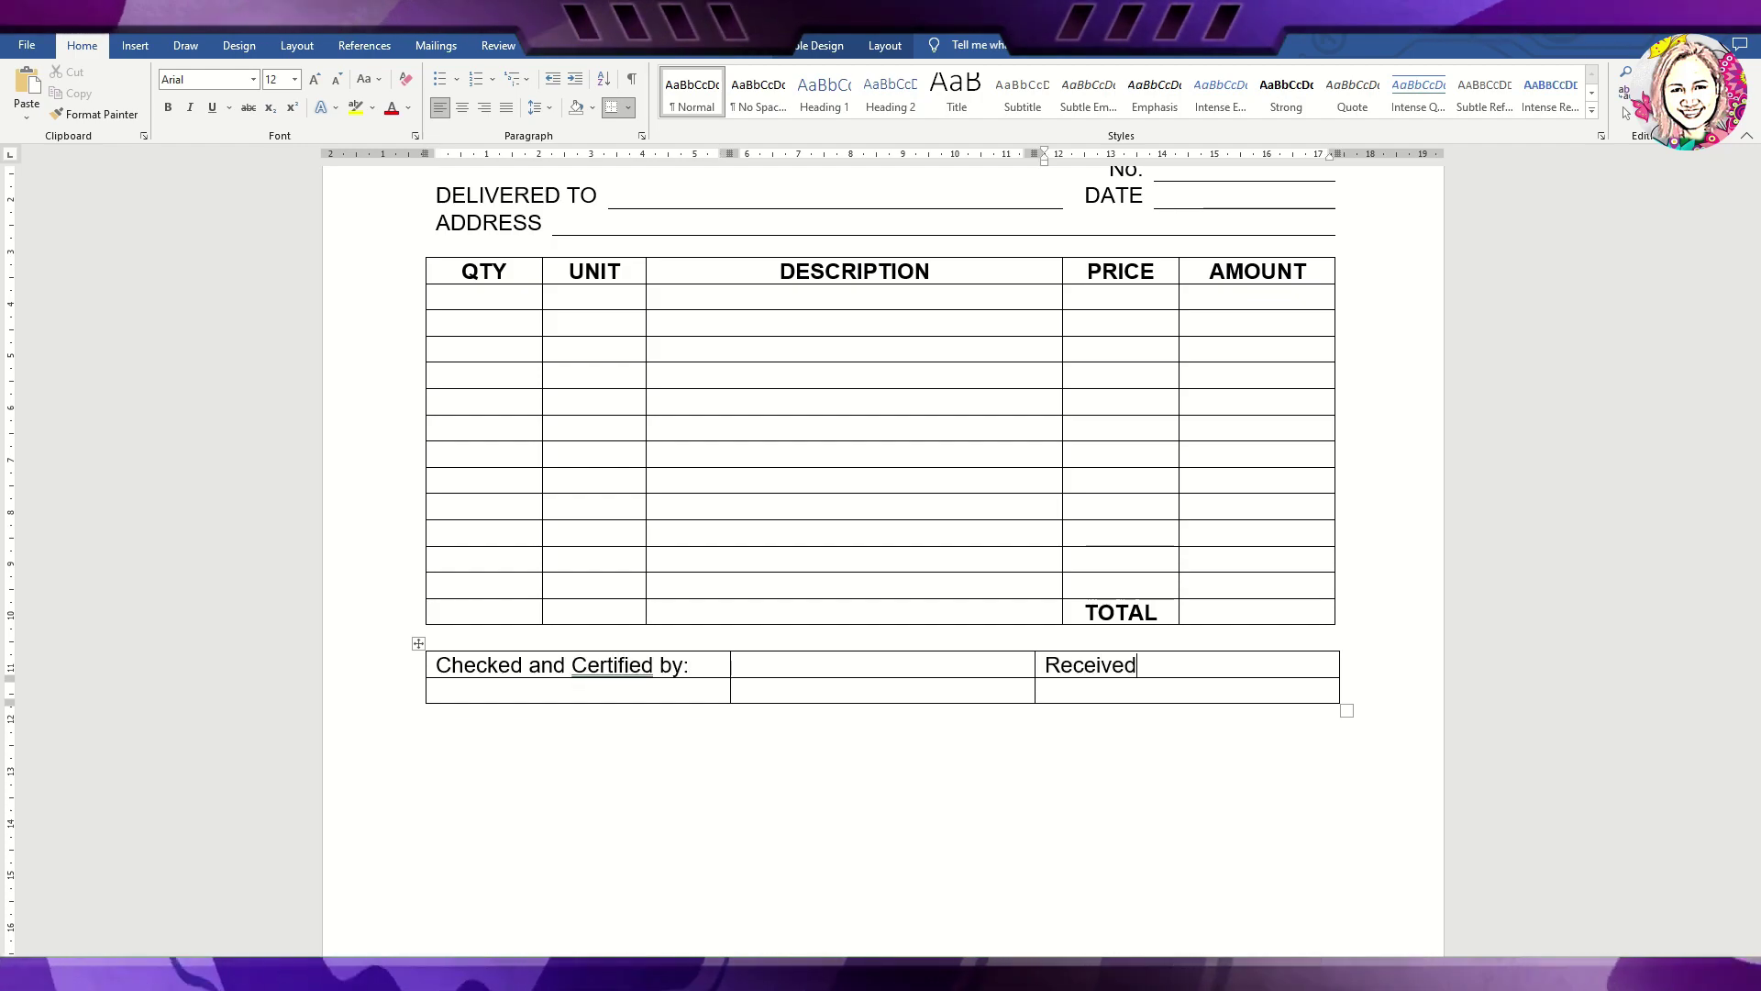
pyautogui.write(' the above merchan')
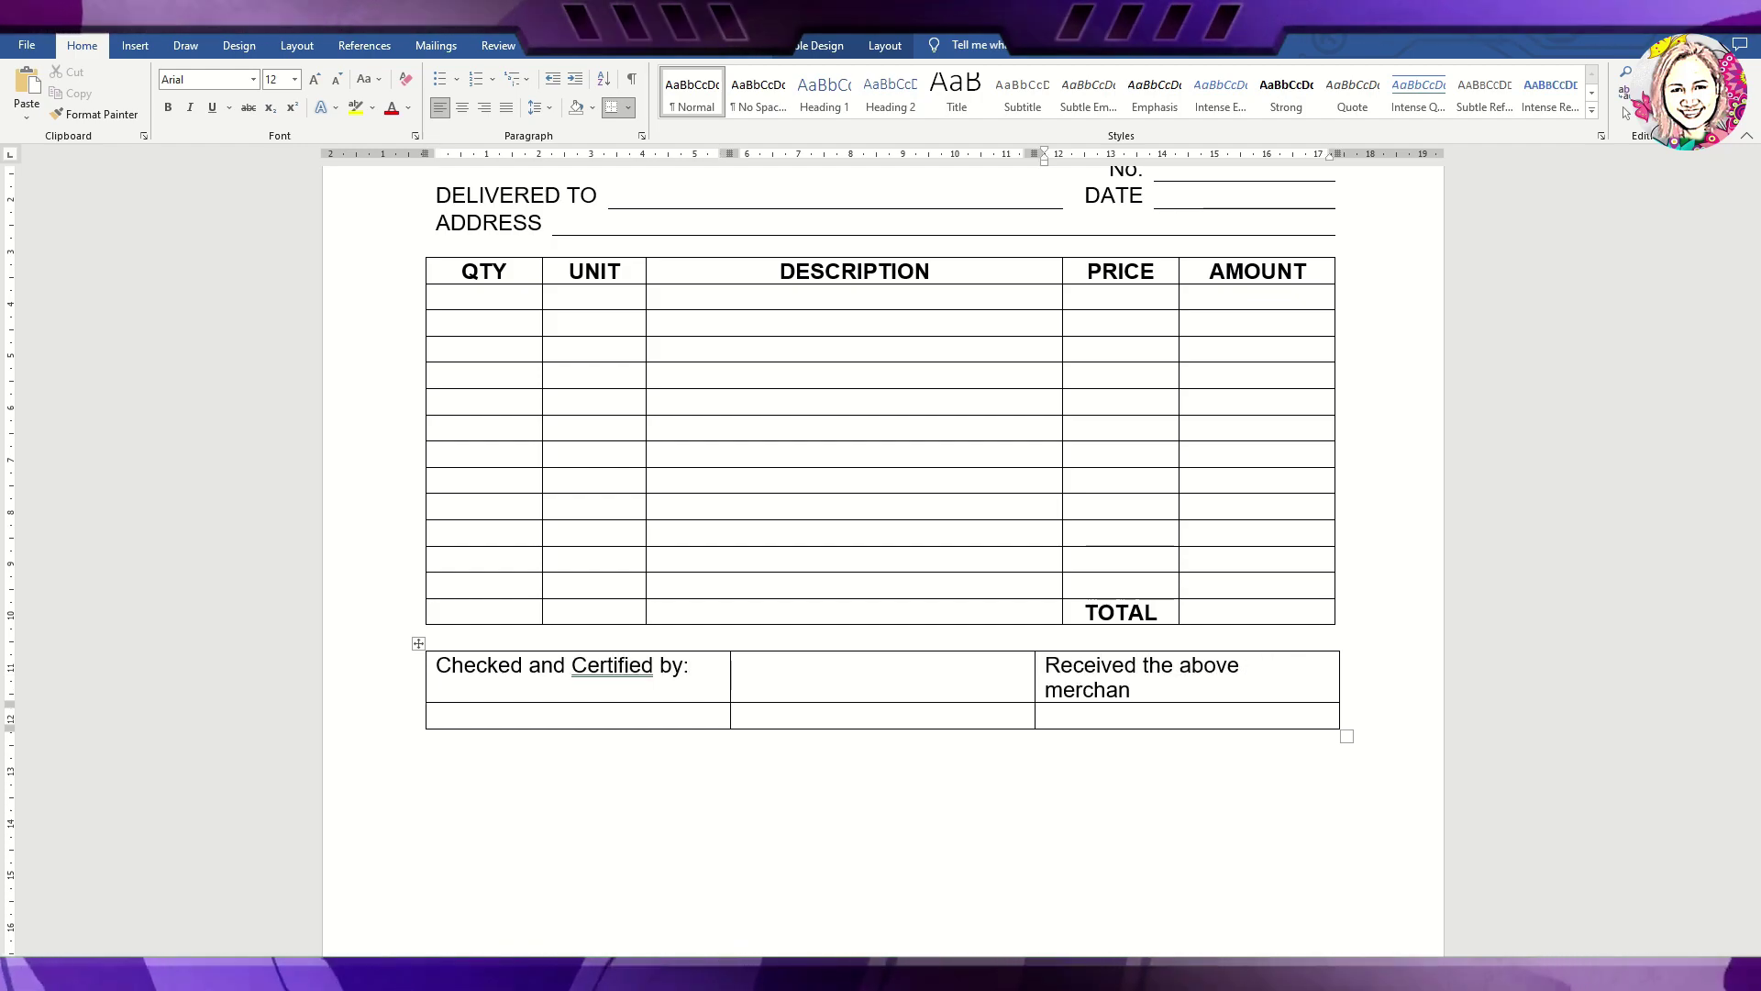
pyautogui.write('dise in good order and condition.')
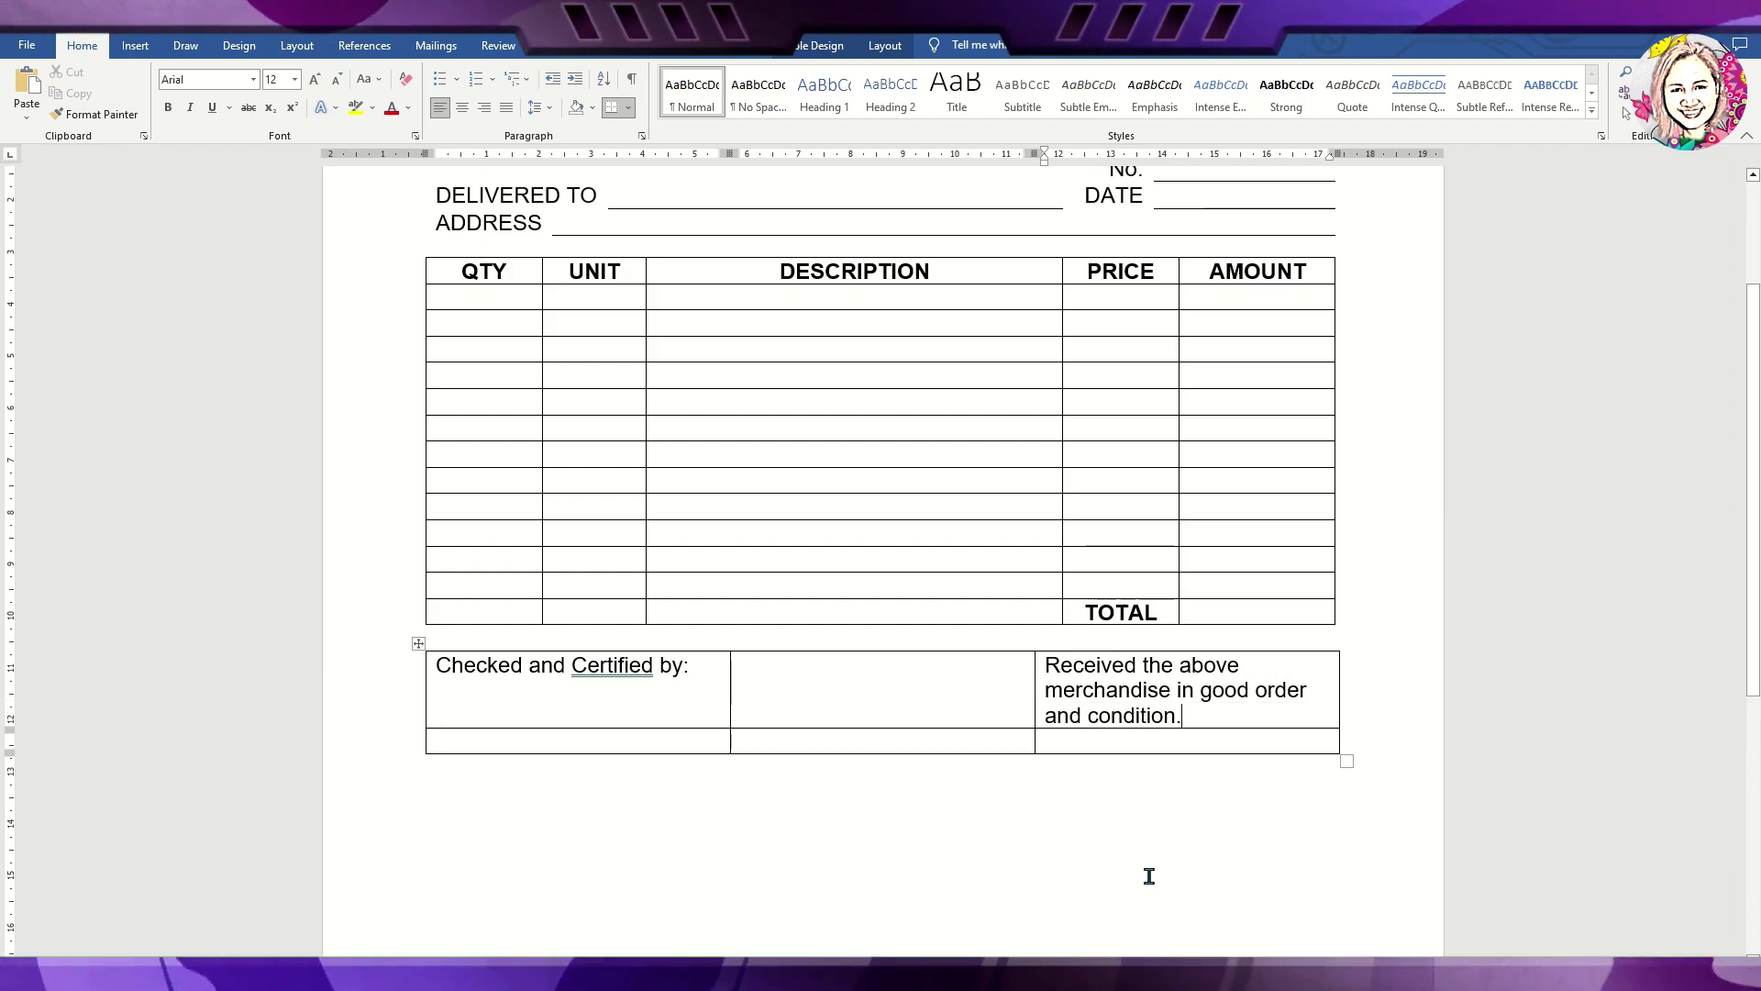
pyautogui.rightClick(591, 667)
pyautogui.click(564, 699)
# Resize the signature table columns to fit the two statements.
pyautogui.moveTo(1032, 688)
pyautogui.mouseDown()
pyautogui.moveTo(833, 688)
pyautogui.moveTo(878, 688)
pyautogui.mouseUp()
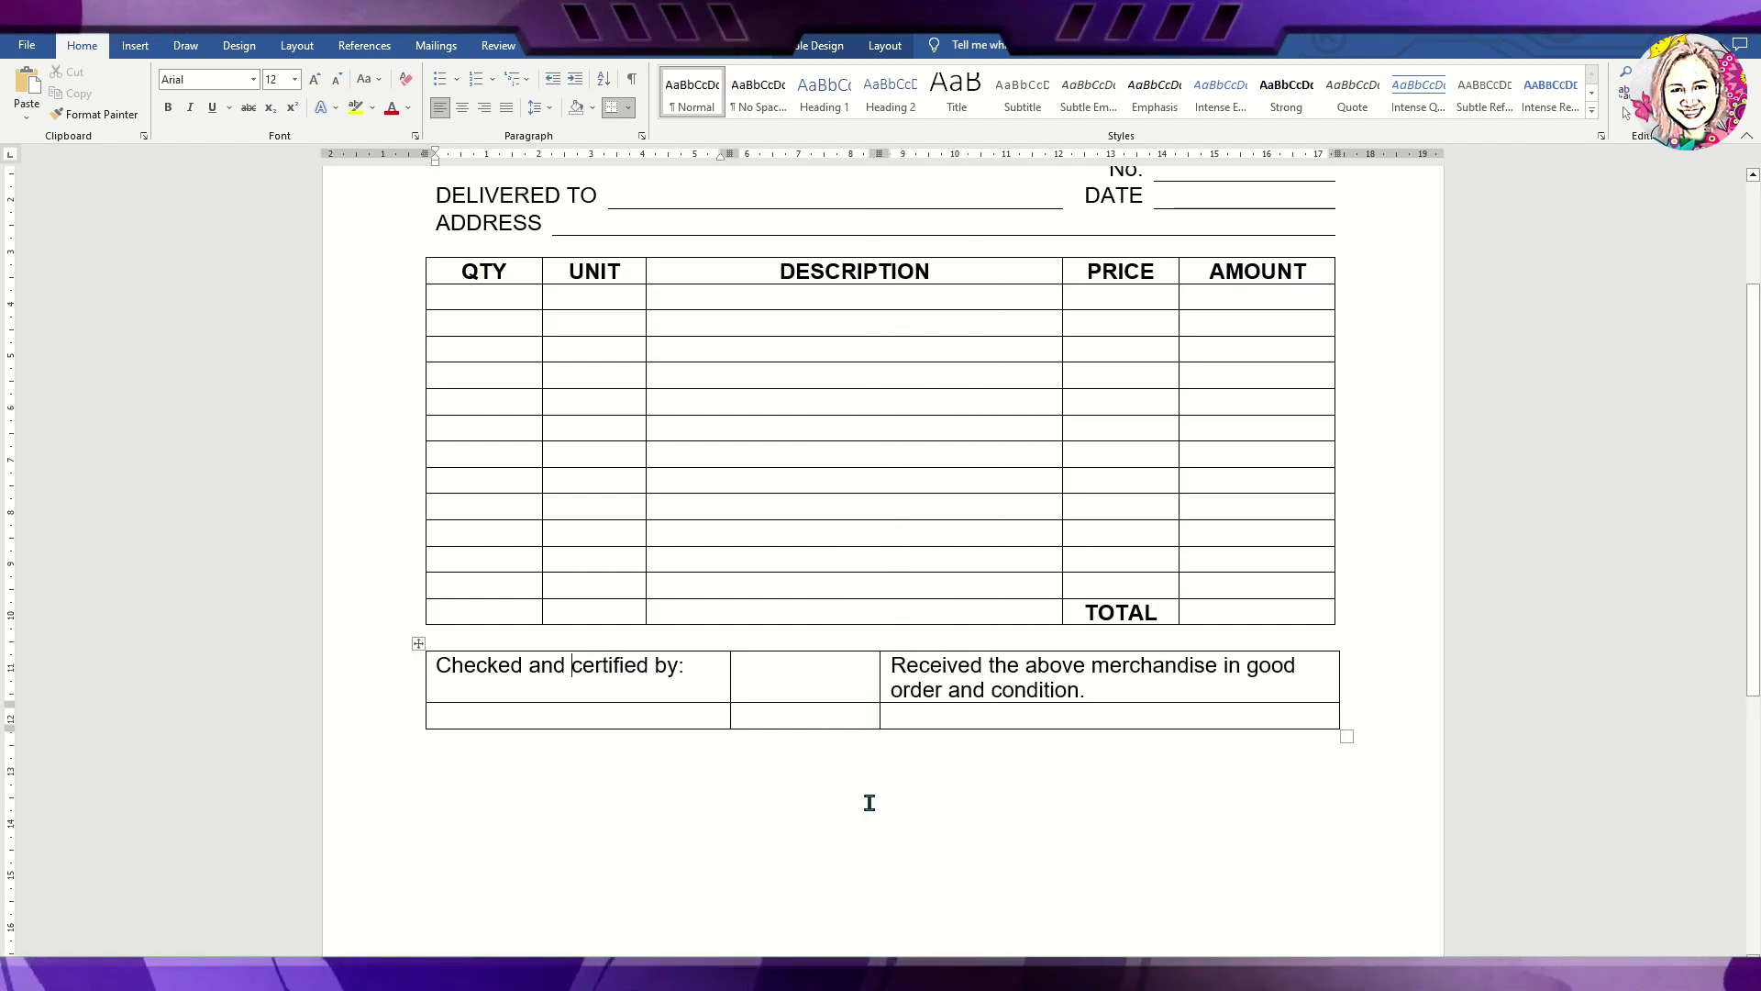
pyautogui.moveTo(730, 681); pyautogui.dragTo(764, 686)
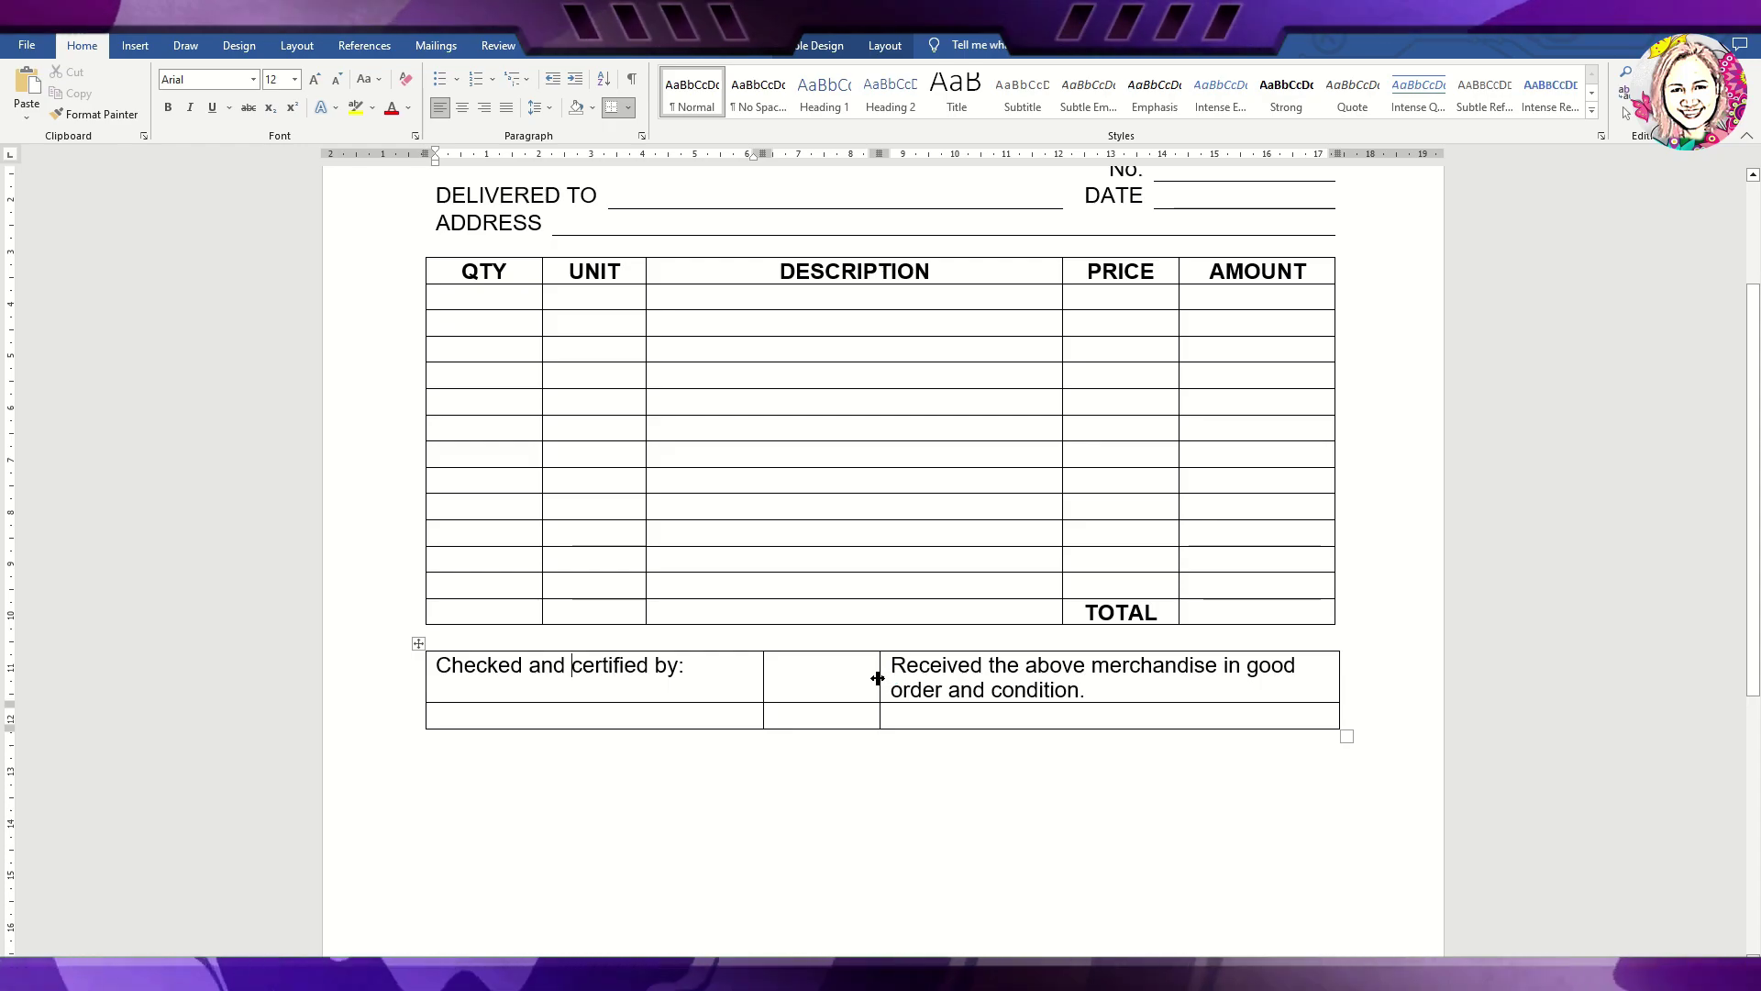
pyautogui.moveTo(716, 682)
pyautogui.mouseDown()
pyautogui.moveTo(453, 688)
pyautogui.moveTo(617, 675)
pyautogui.mouseUp()
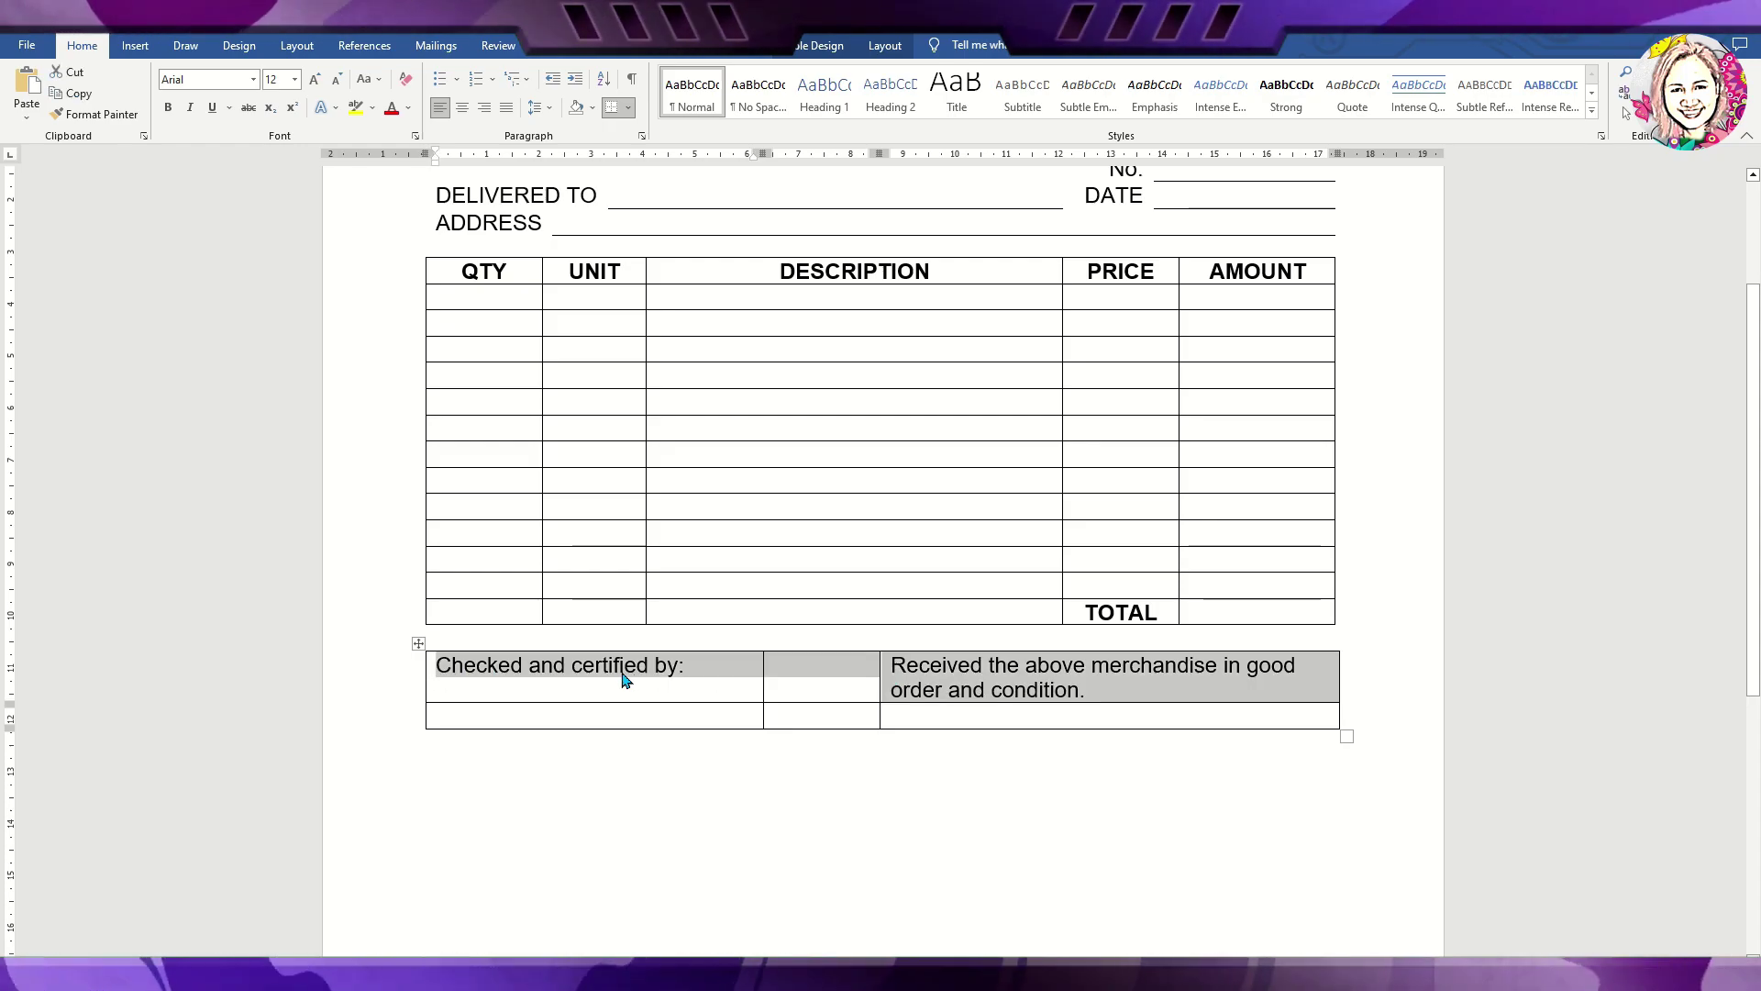
# Bottom-align the signature labels in the first row and widen the middle column slightly.
pyautogui.rightClick(617, 676)
pyautogui.click(690, 917)
pyautogui.click(868, 325)
pyautogui.click(850, 438)
pyautogui.click(956, 667)
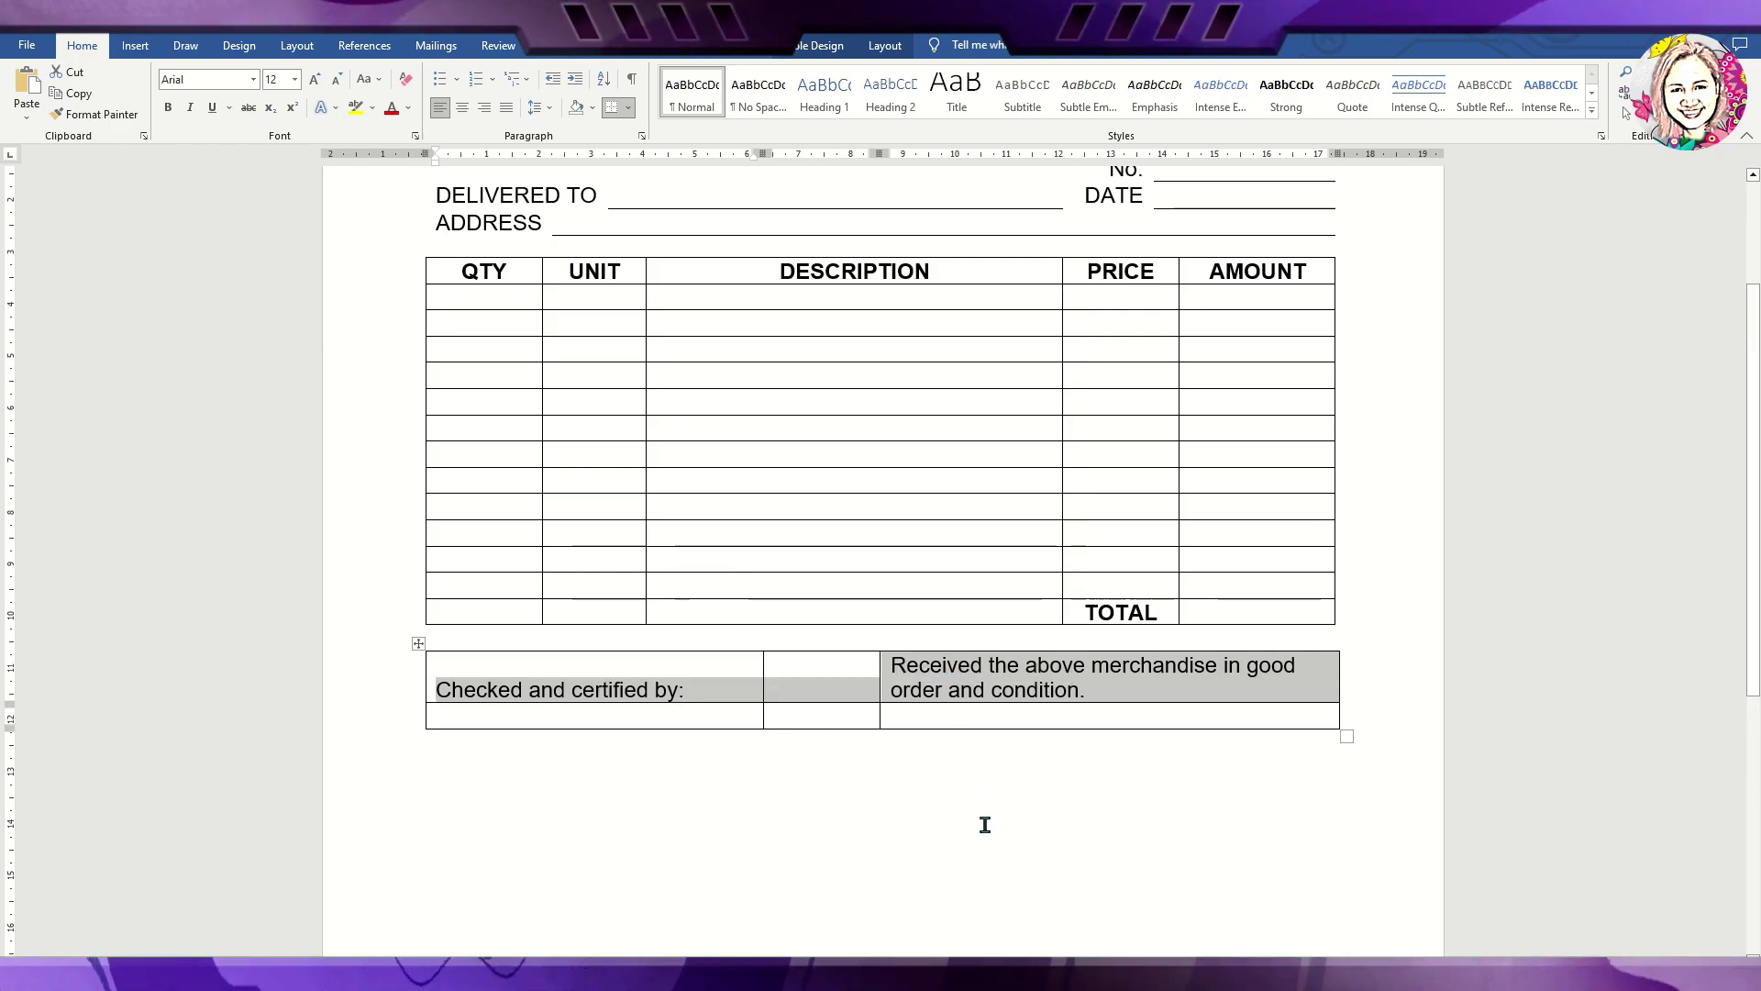
pyautogui.moveTo(879, 678); pyautogui.dragTo(893, 676)
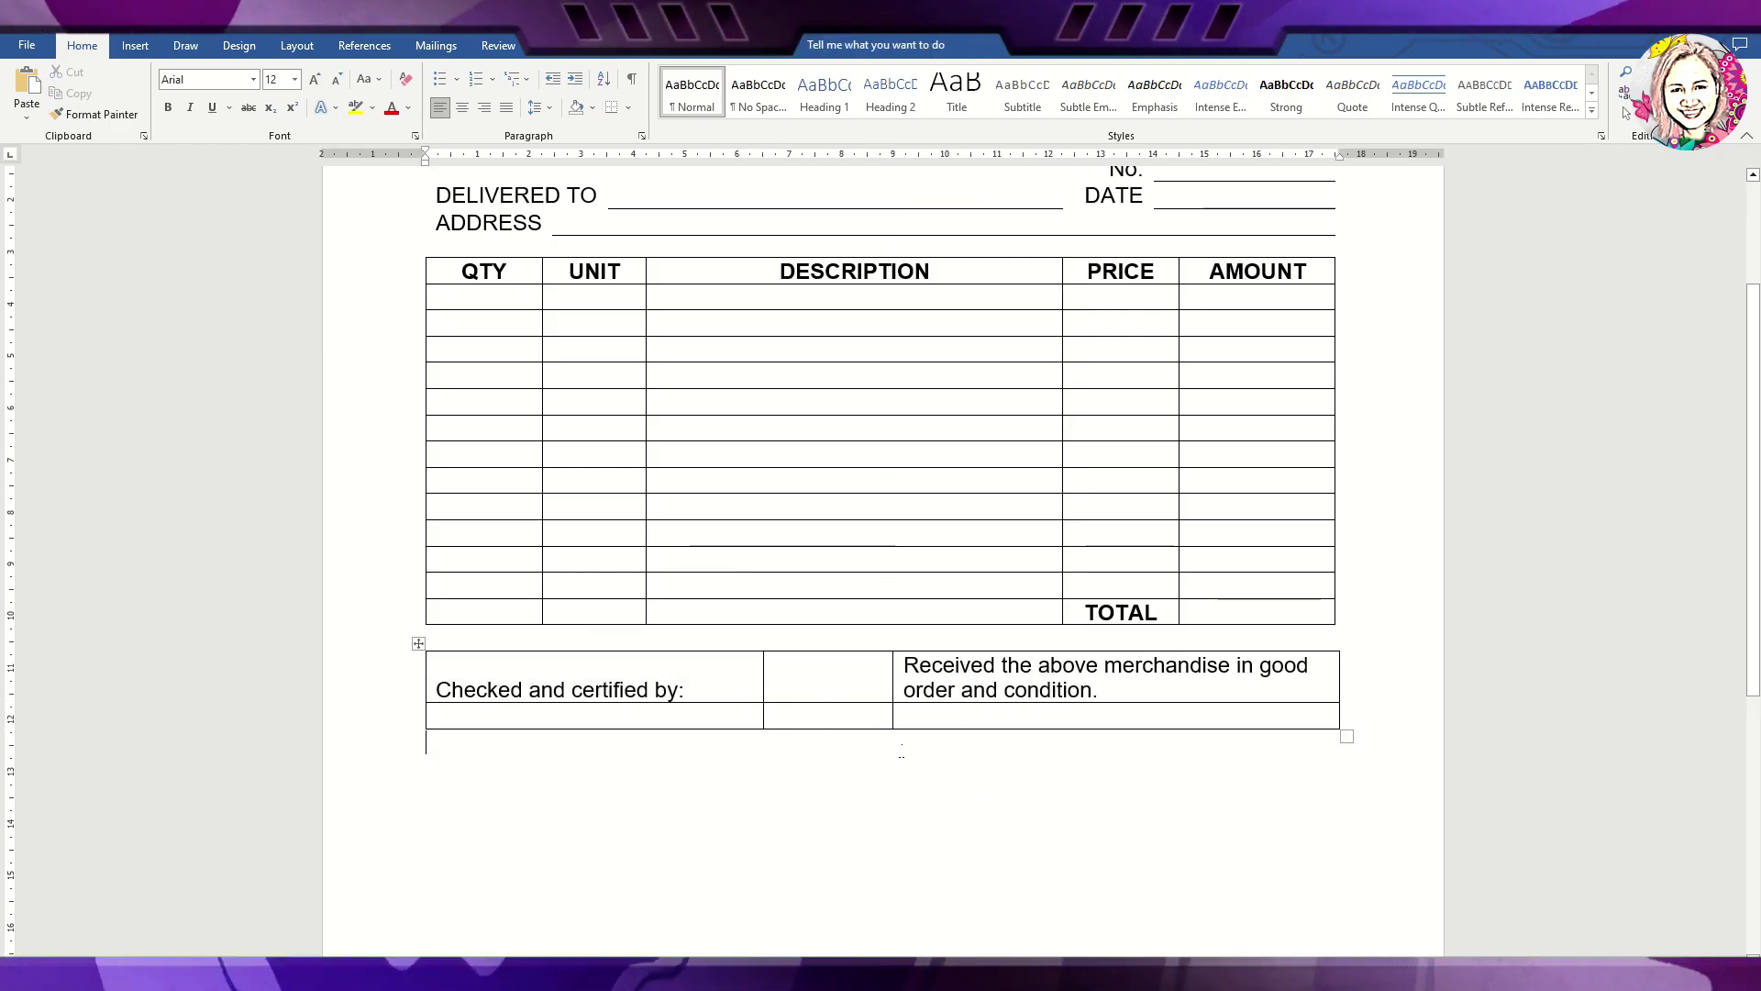
# Give the second signature row a fixed height of 1 cm.
pyautogui.click(432, 718)
pyautogui.rightClick(652, 727)
pyautogui.click(707, 700)
pyautogui.click(765, 325)
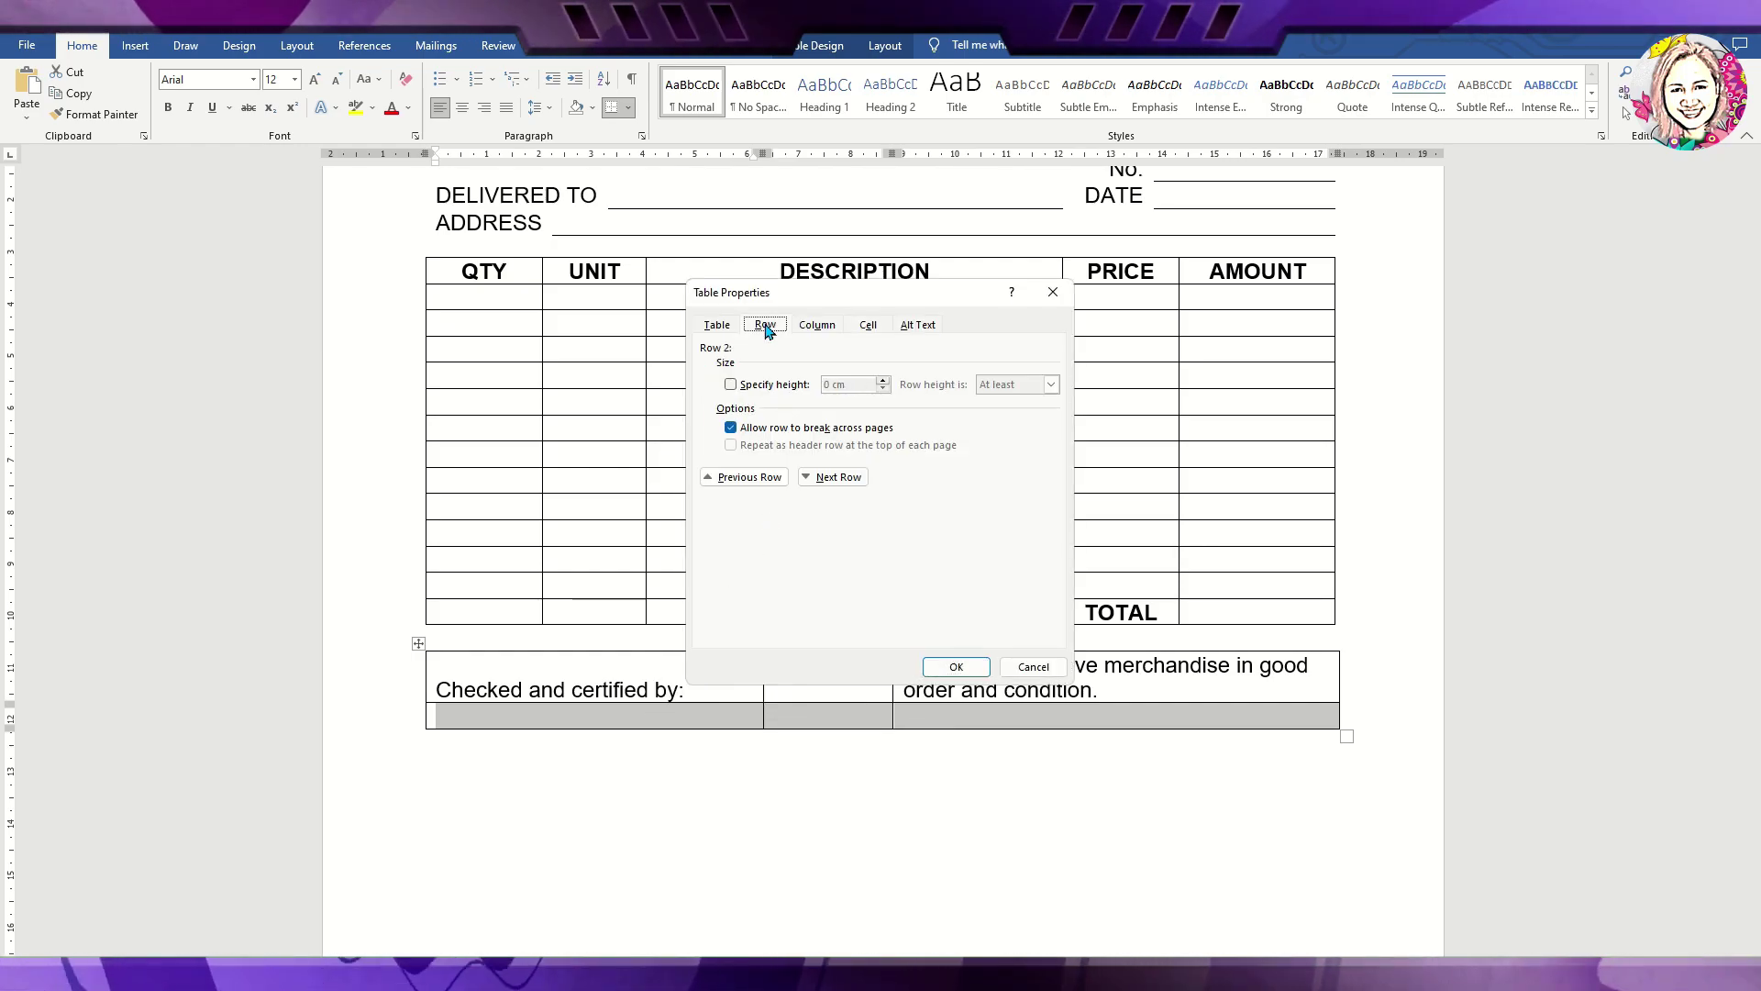
pyautogui.click(731, 385)
pyautogui.click(883, 380)
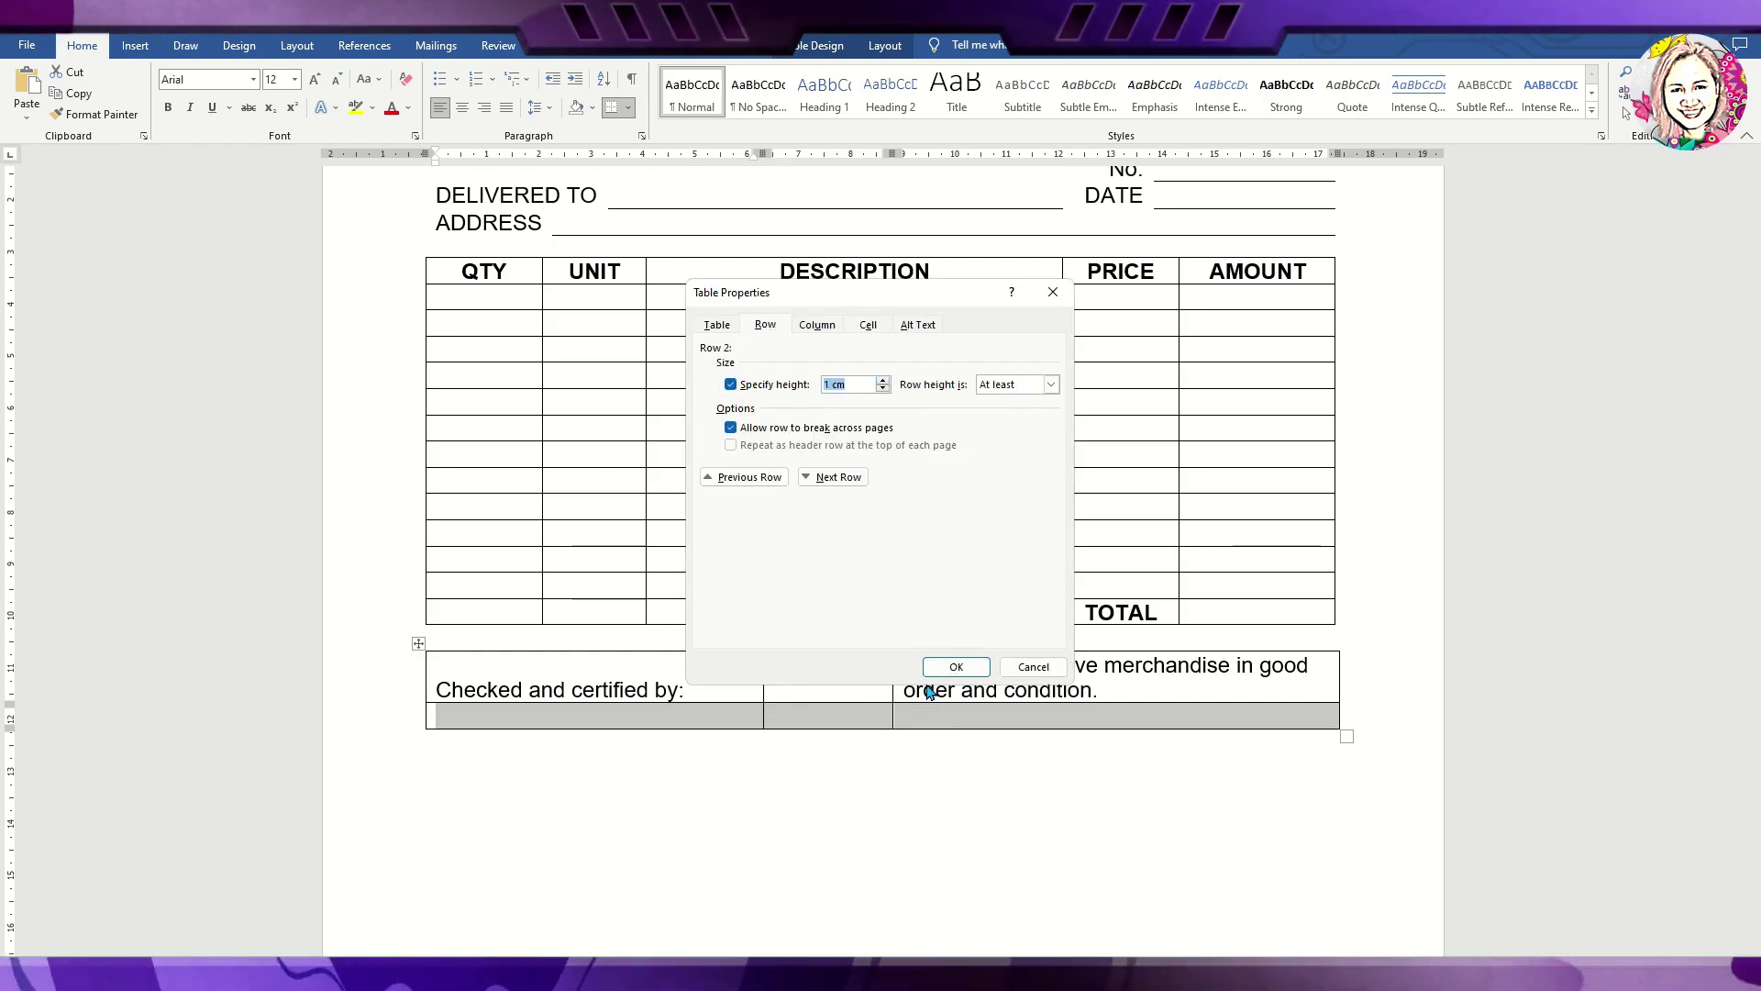
pyautogui.press('Return')
# Remove all borders from the signature labels row.
pyautogui.scroll(-2, 502, 479)
pyautogui.moveTo(503, 479); pyautogui.dragTo(931, 471)
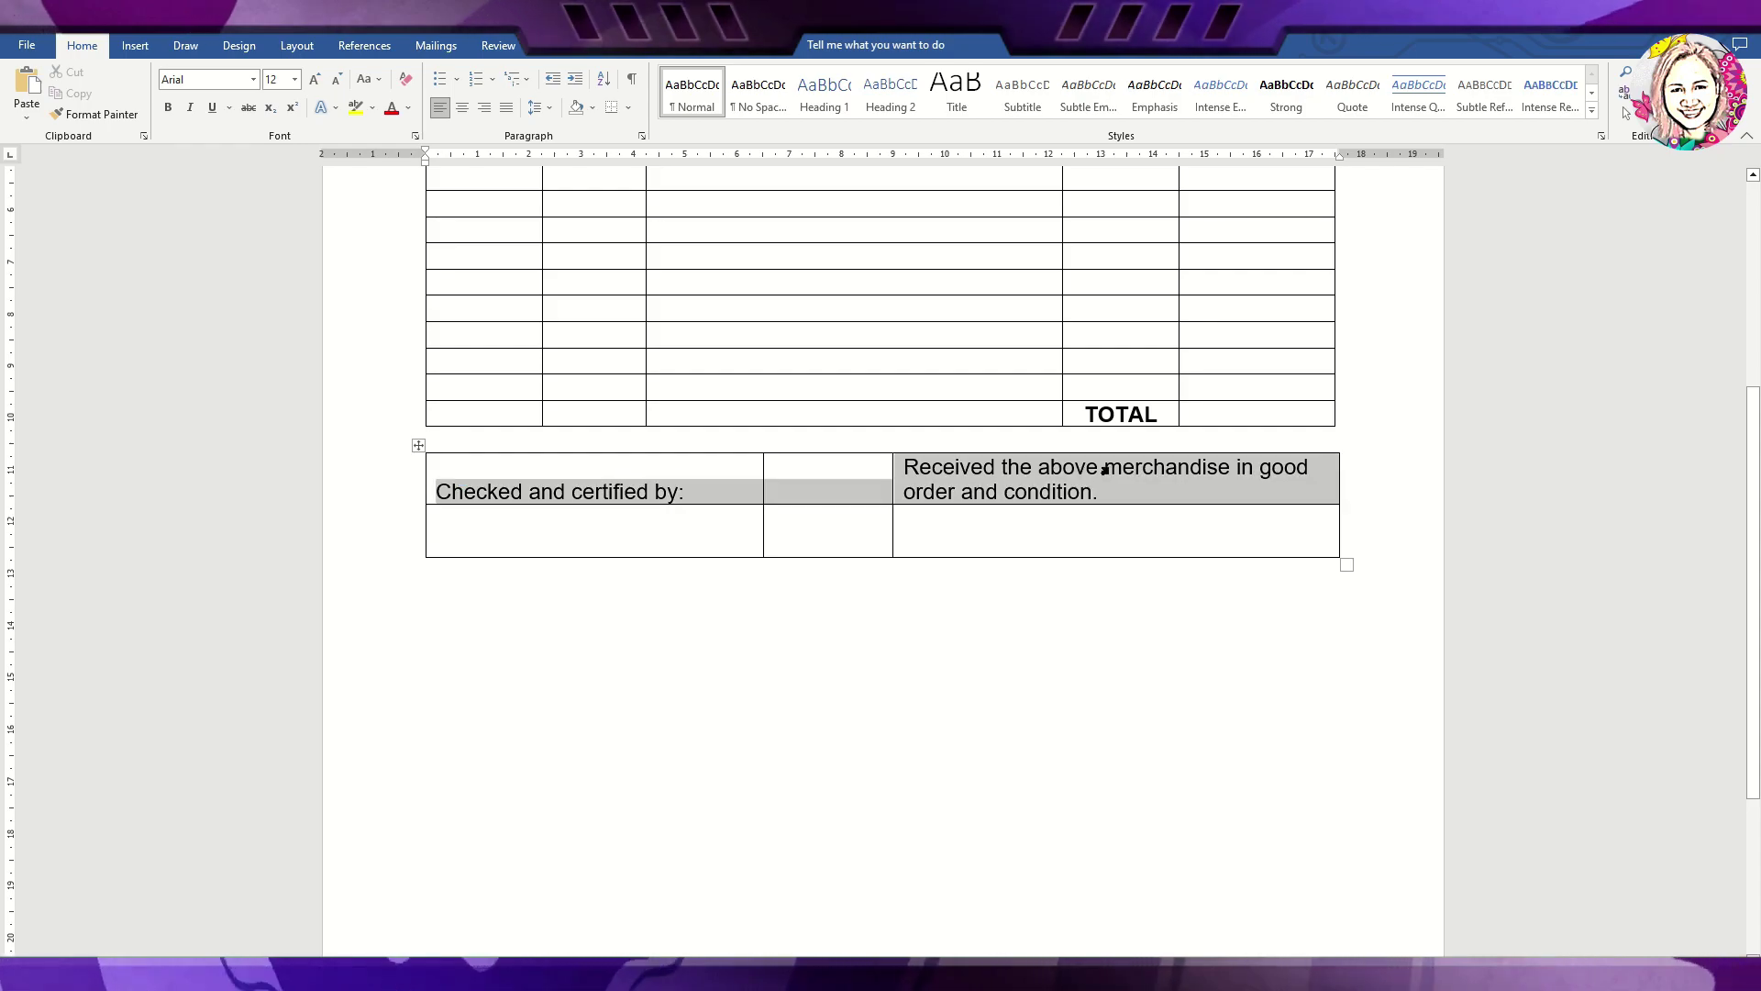
pyautogui.click(628, 108)
pyautogui.click(661, 212)
pyautogui.click(731, 680)
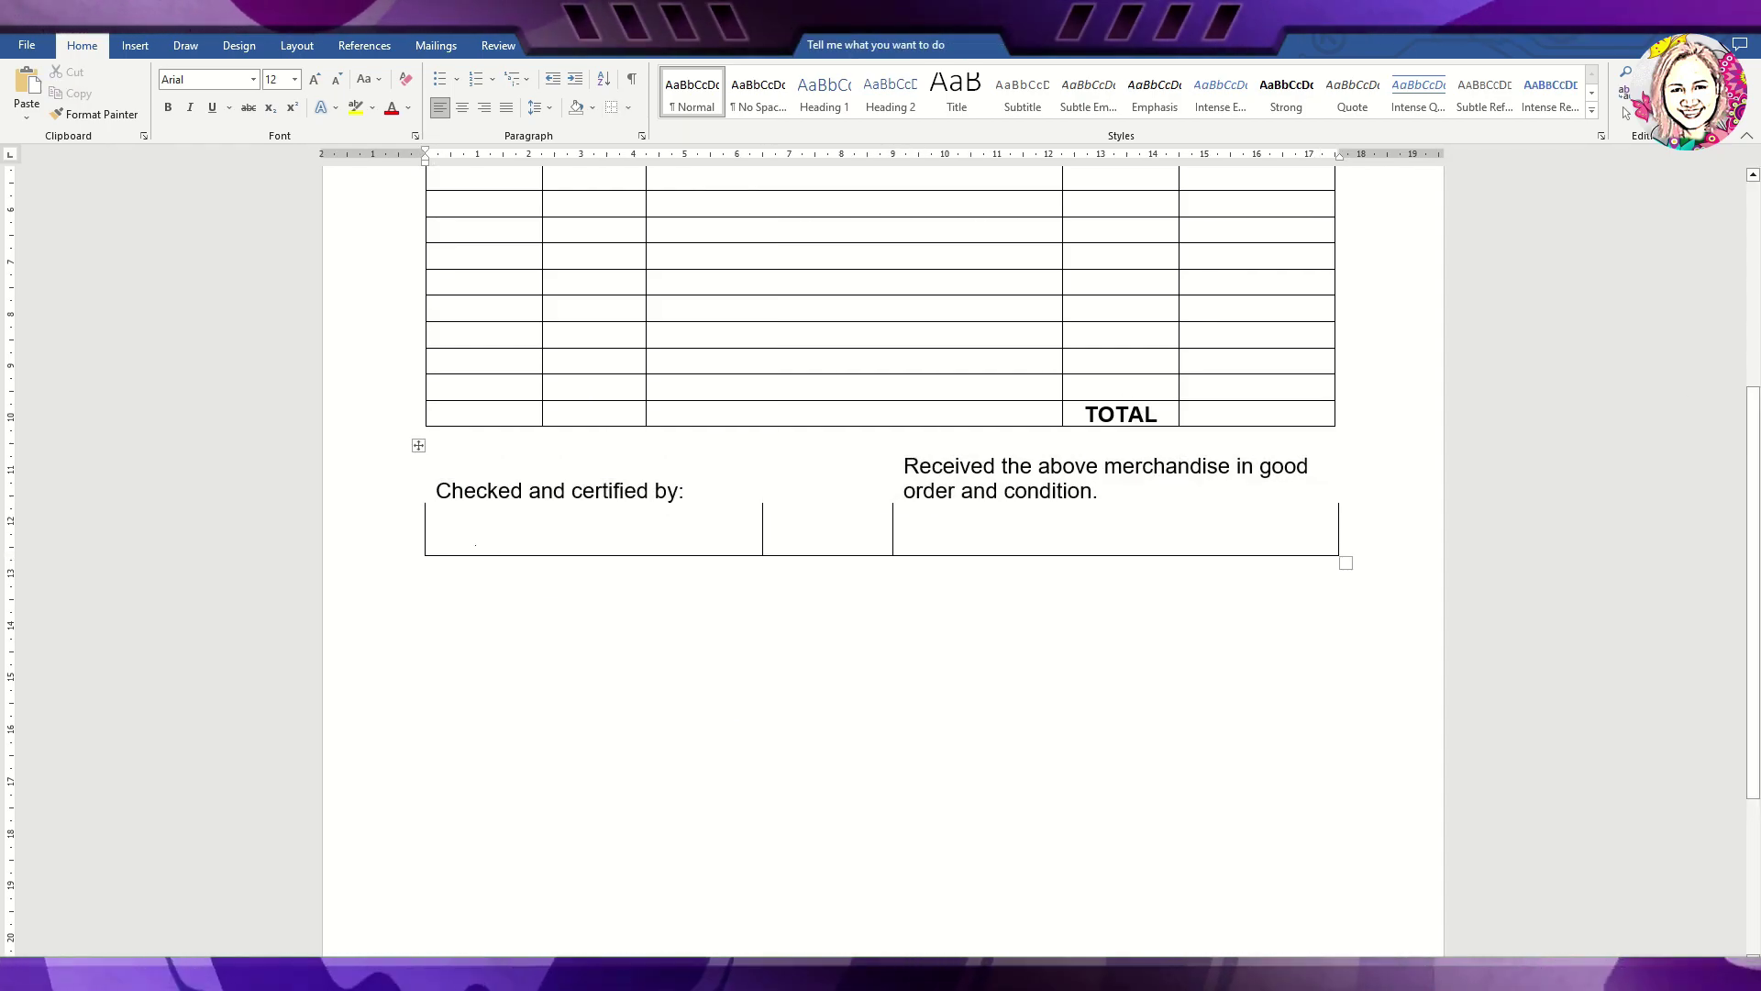
# Remove the side and inner borders from the blank signature row, keeping its bottom line.
pyautogui.click(431, 535)
pyautogui.rightClick(963, 513)
pyautogui.click(1043, 763)
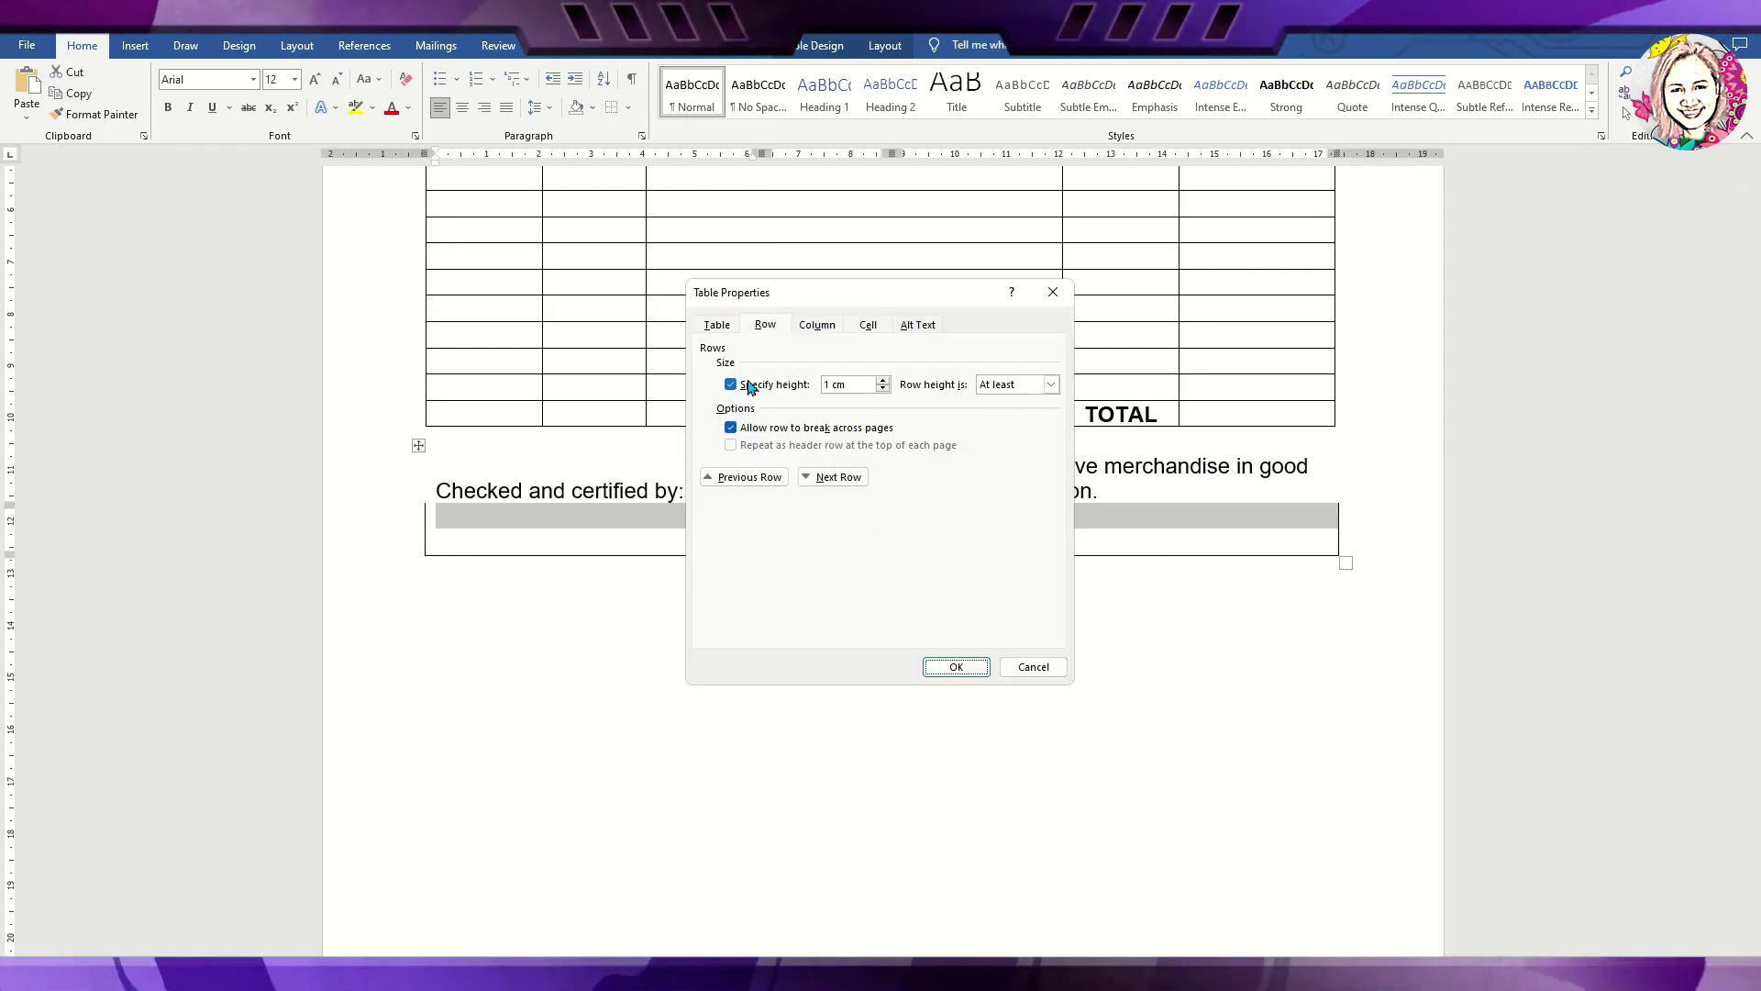
pyautogui.click(920, 630)
pyautogui.click(1042, 539)
pyautogui.click(1368, 801)
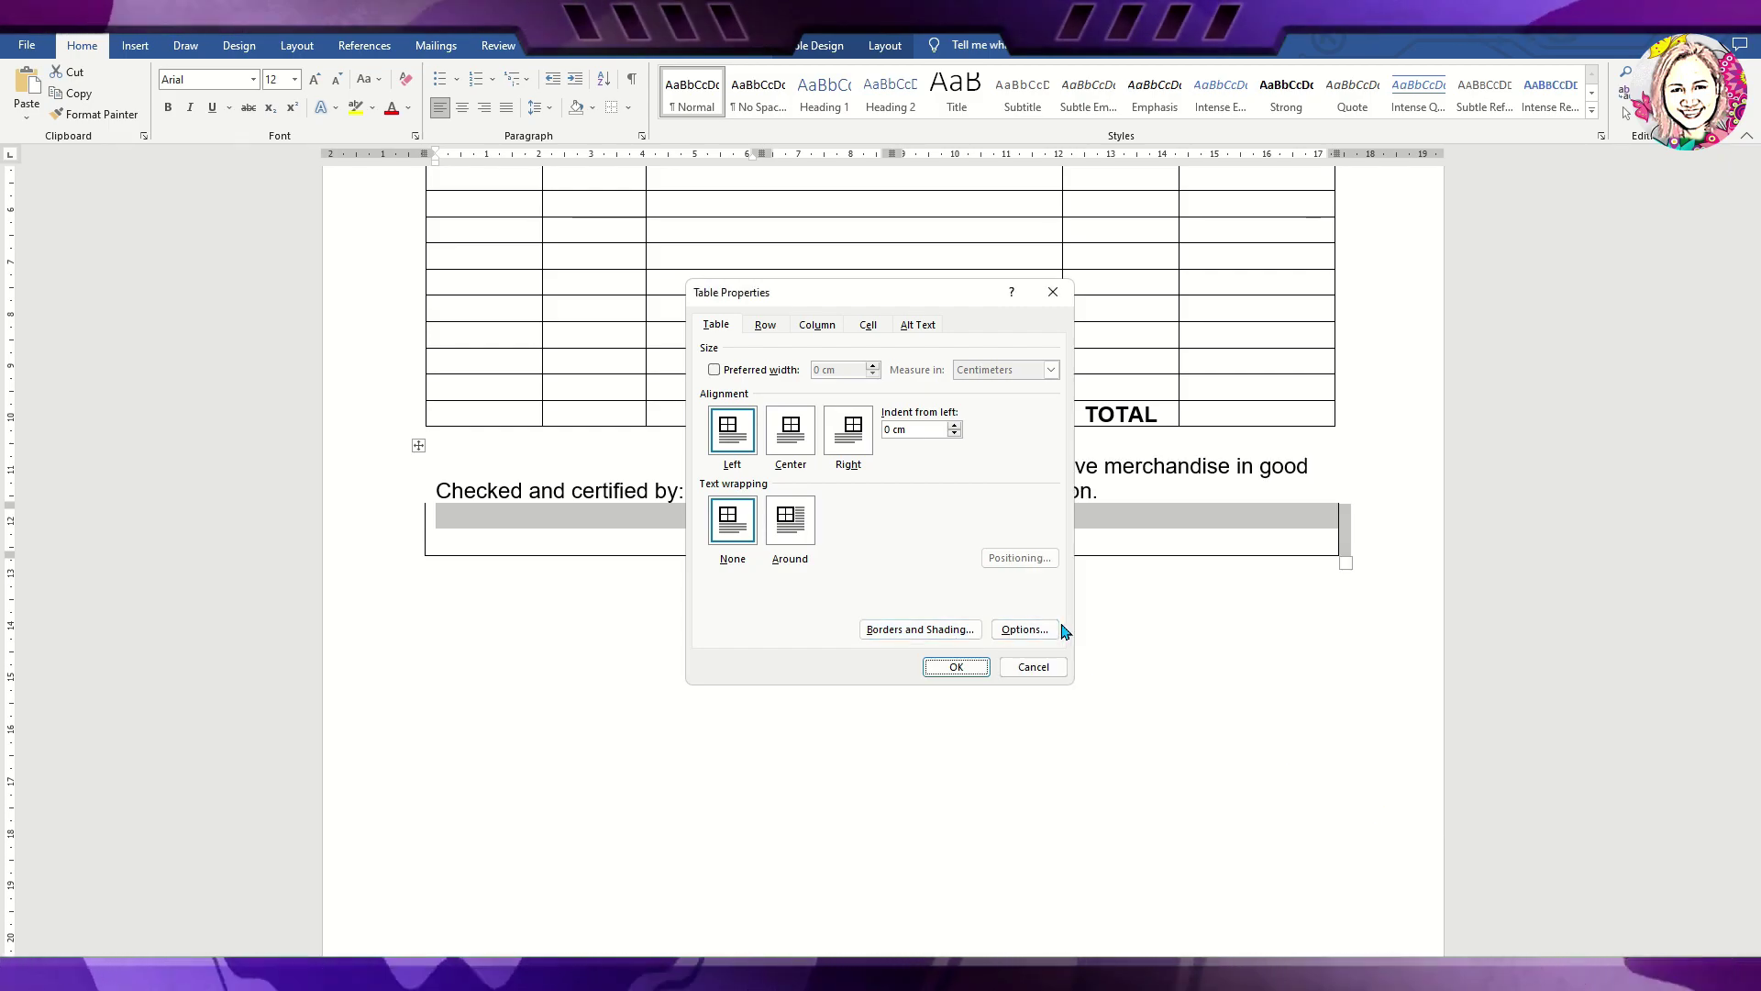
pyautogui.click(956, 666)
pyautogui.click(739, 531)
# Clear the middle cell's bottom border so two separate signature lines remain.
pyautogui.click(758, 531)
pyautogui.click(770, 511)
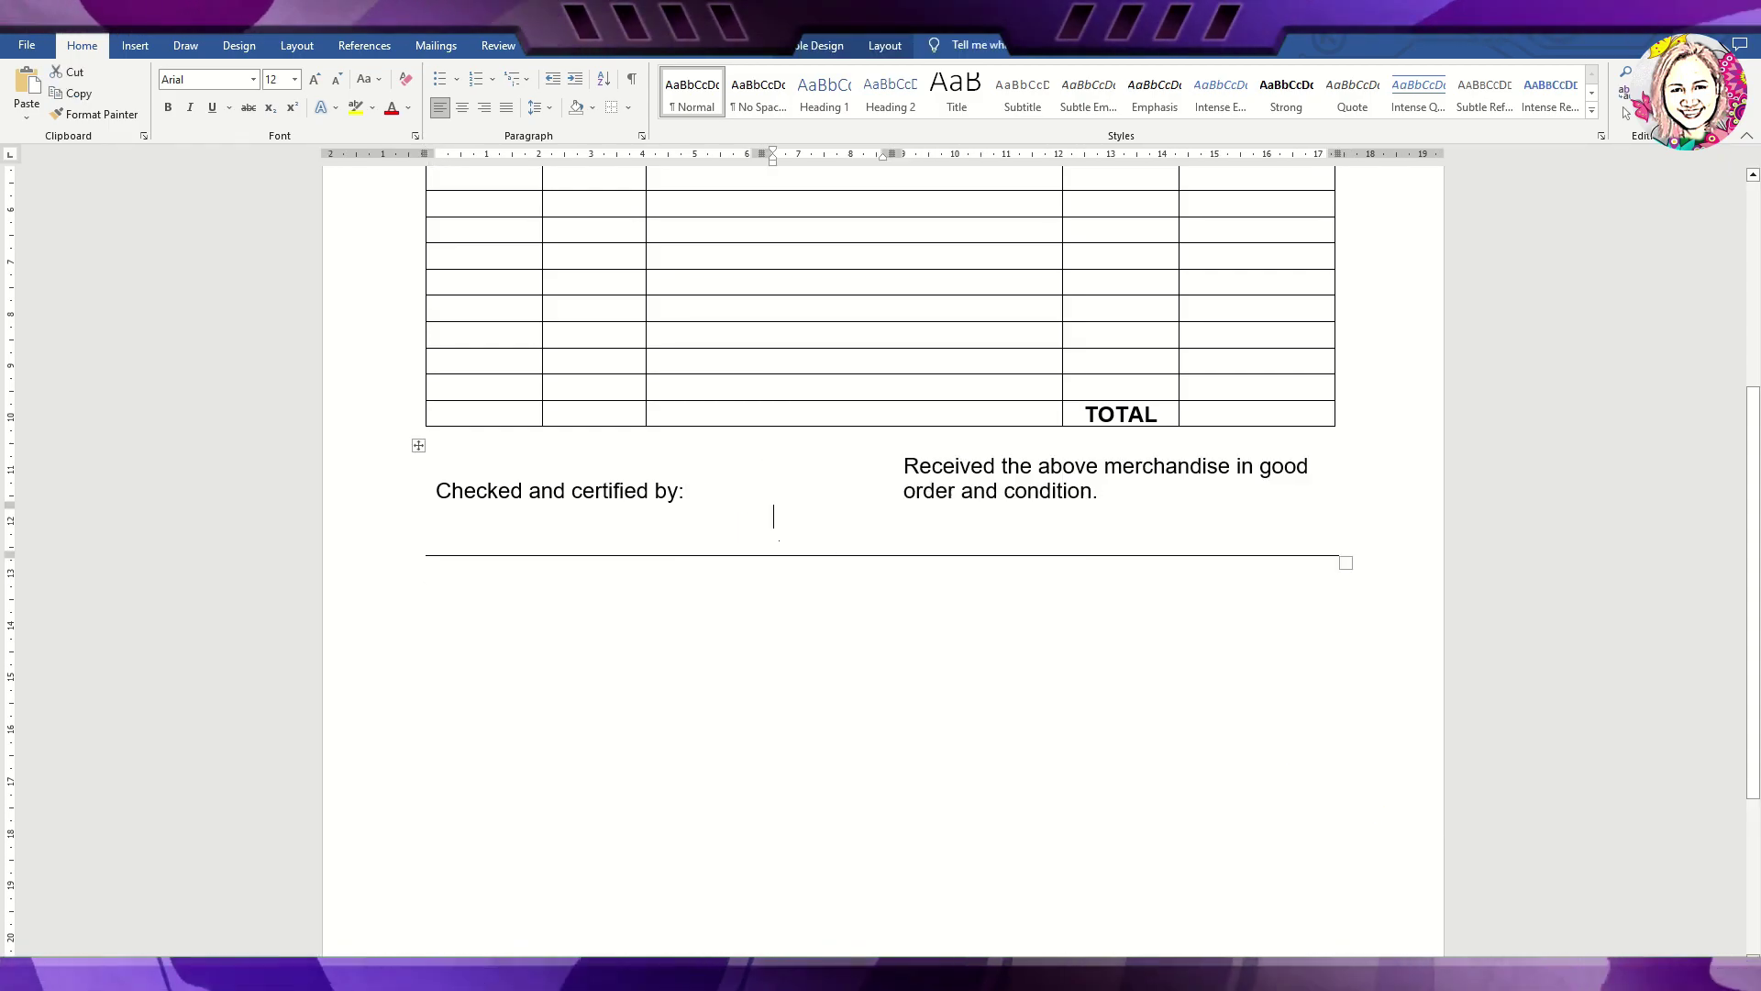
pyautogui.click(777, 535)
pyautogui.rightClick(777, 536)
pyautogui.click(845, 767)
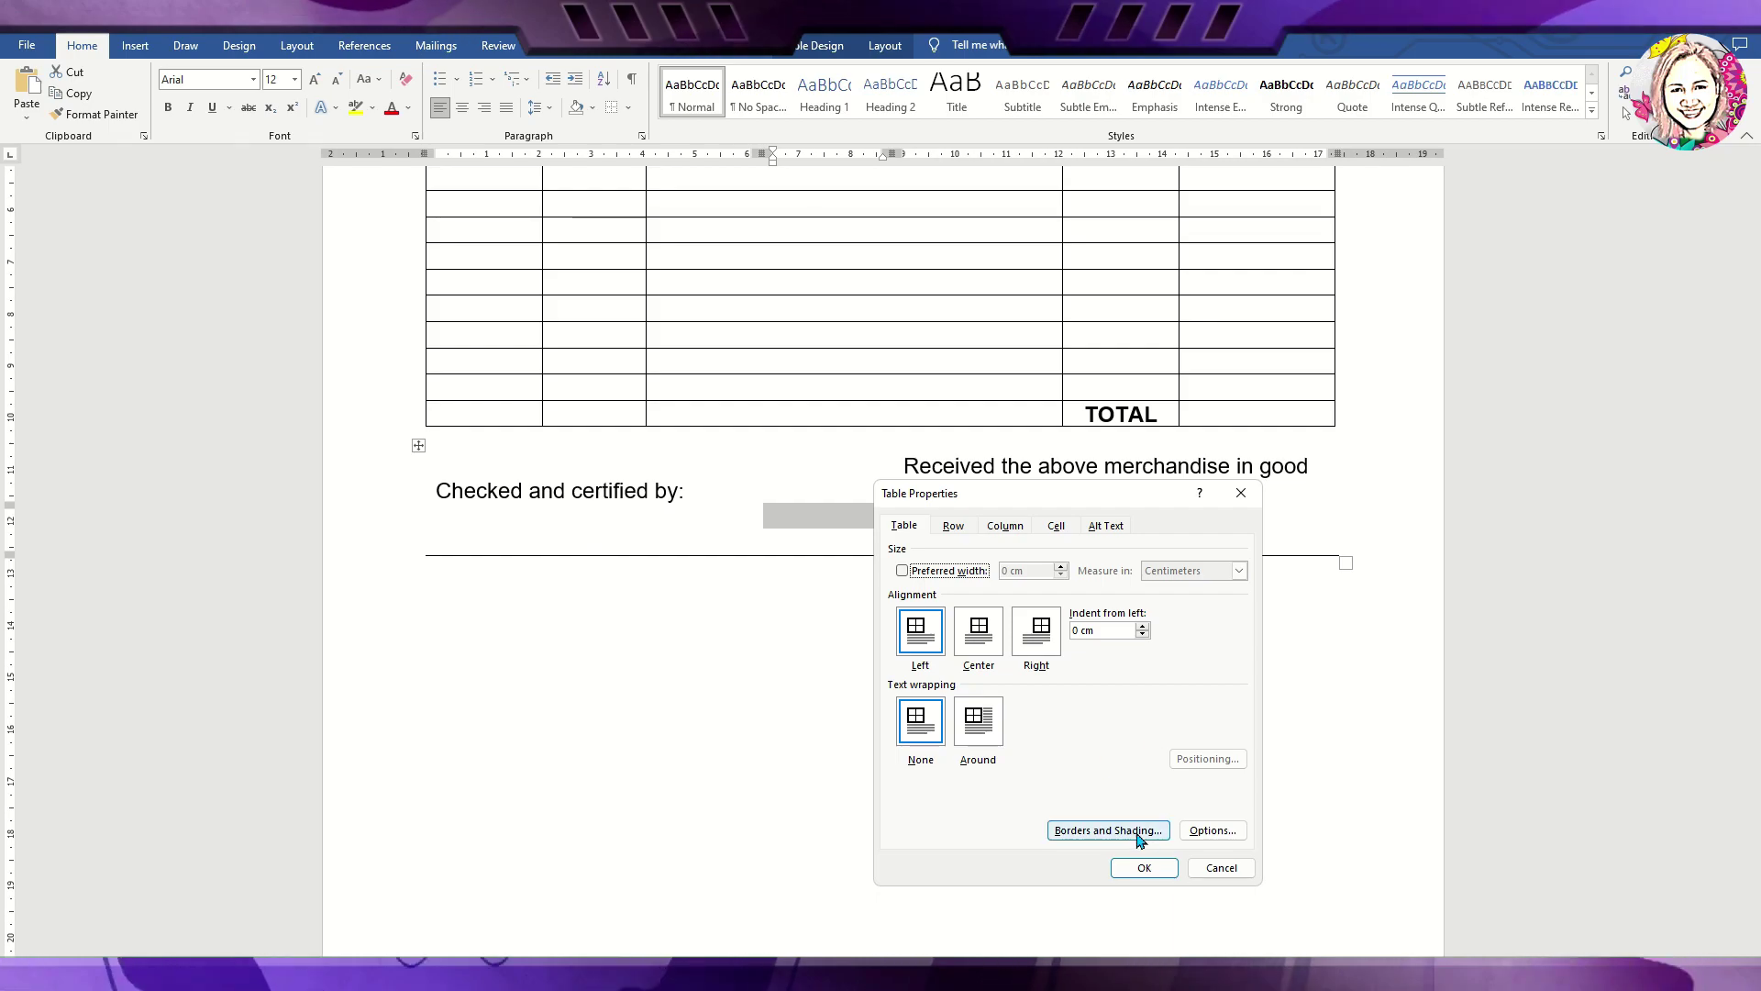
pyautogui.click(1108, 830)
pyautogui.click(1376, 805)
pyautogui.click(1144, 867)
pyautogui.click(744, 637)
pyautogui.keyDown('ctrl'); pyautogui.scroll(-3, 744, 638); pyautogui.keyUp('ctrl')
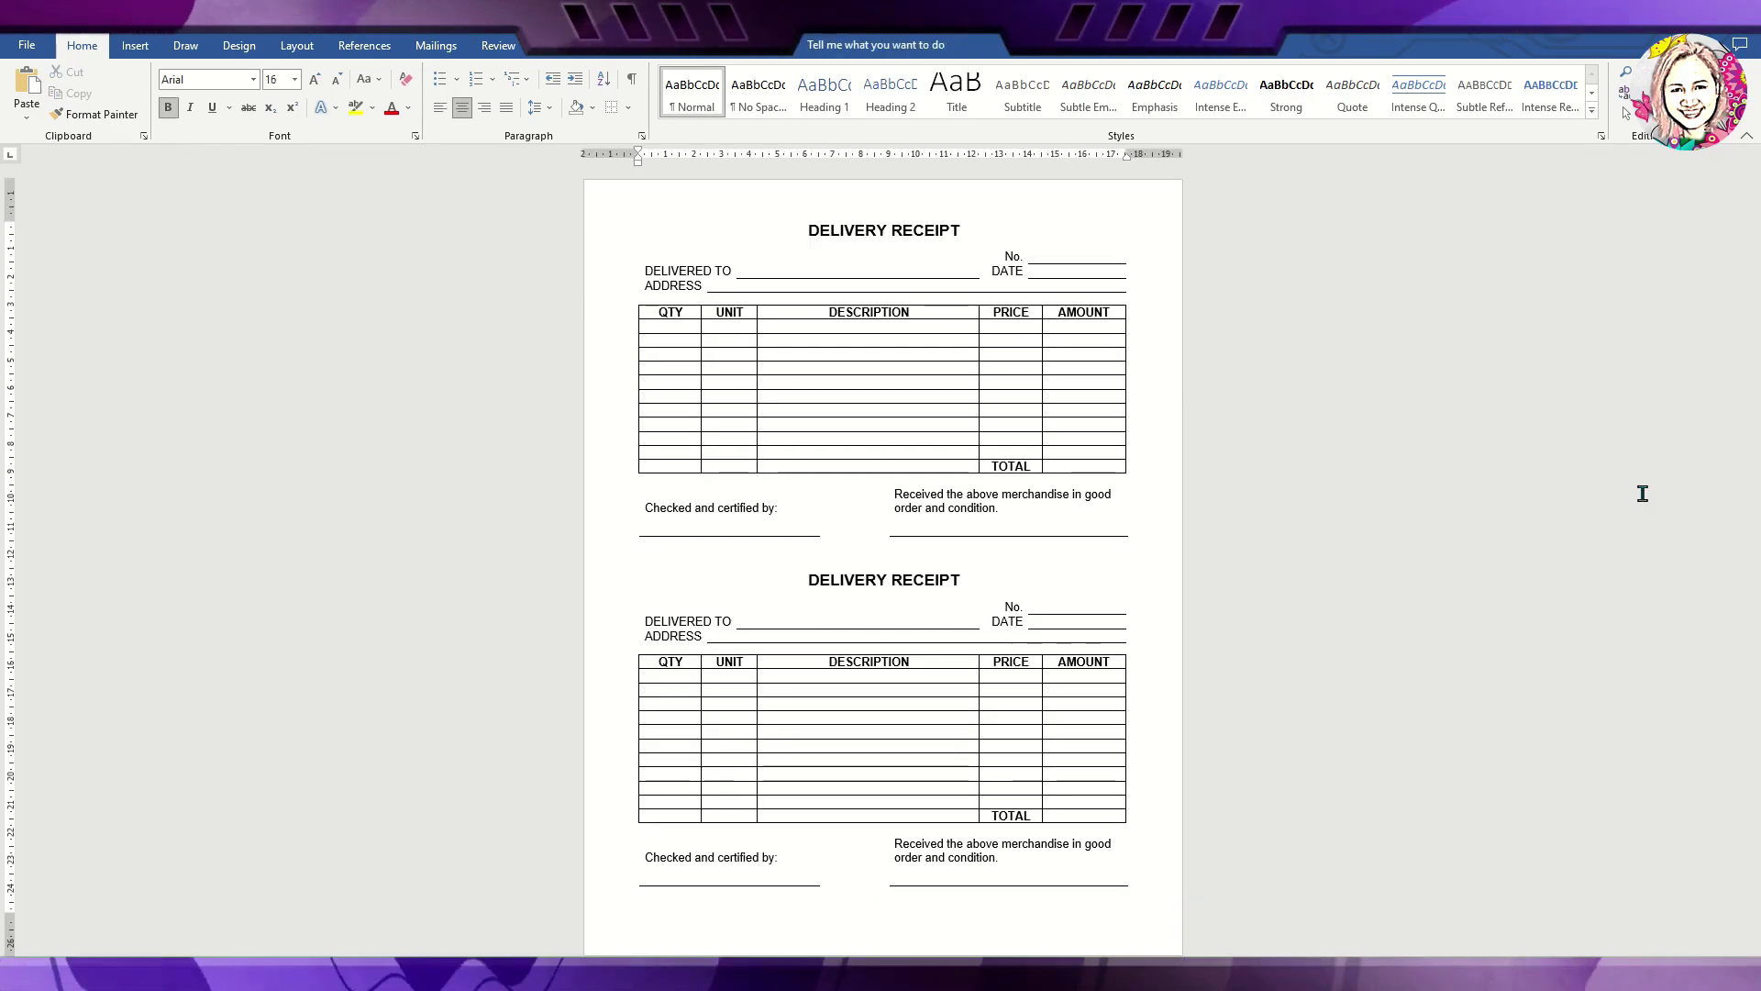
# Scroll through the page to compare the second delivery receipt with the first.
pyautogui.keyDown('ctrl'); pyautogui.scroll(2, 849, 514); pyautogui.keyUp('ctrl')
pyautogui.keyDown('ctrl'); pyautogui.scroll(4, 849, 514); pyautogui.keyUp('ctrl')
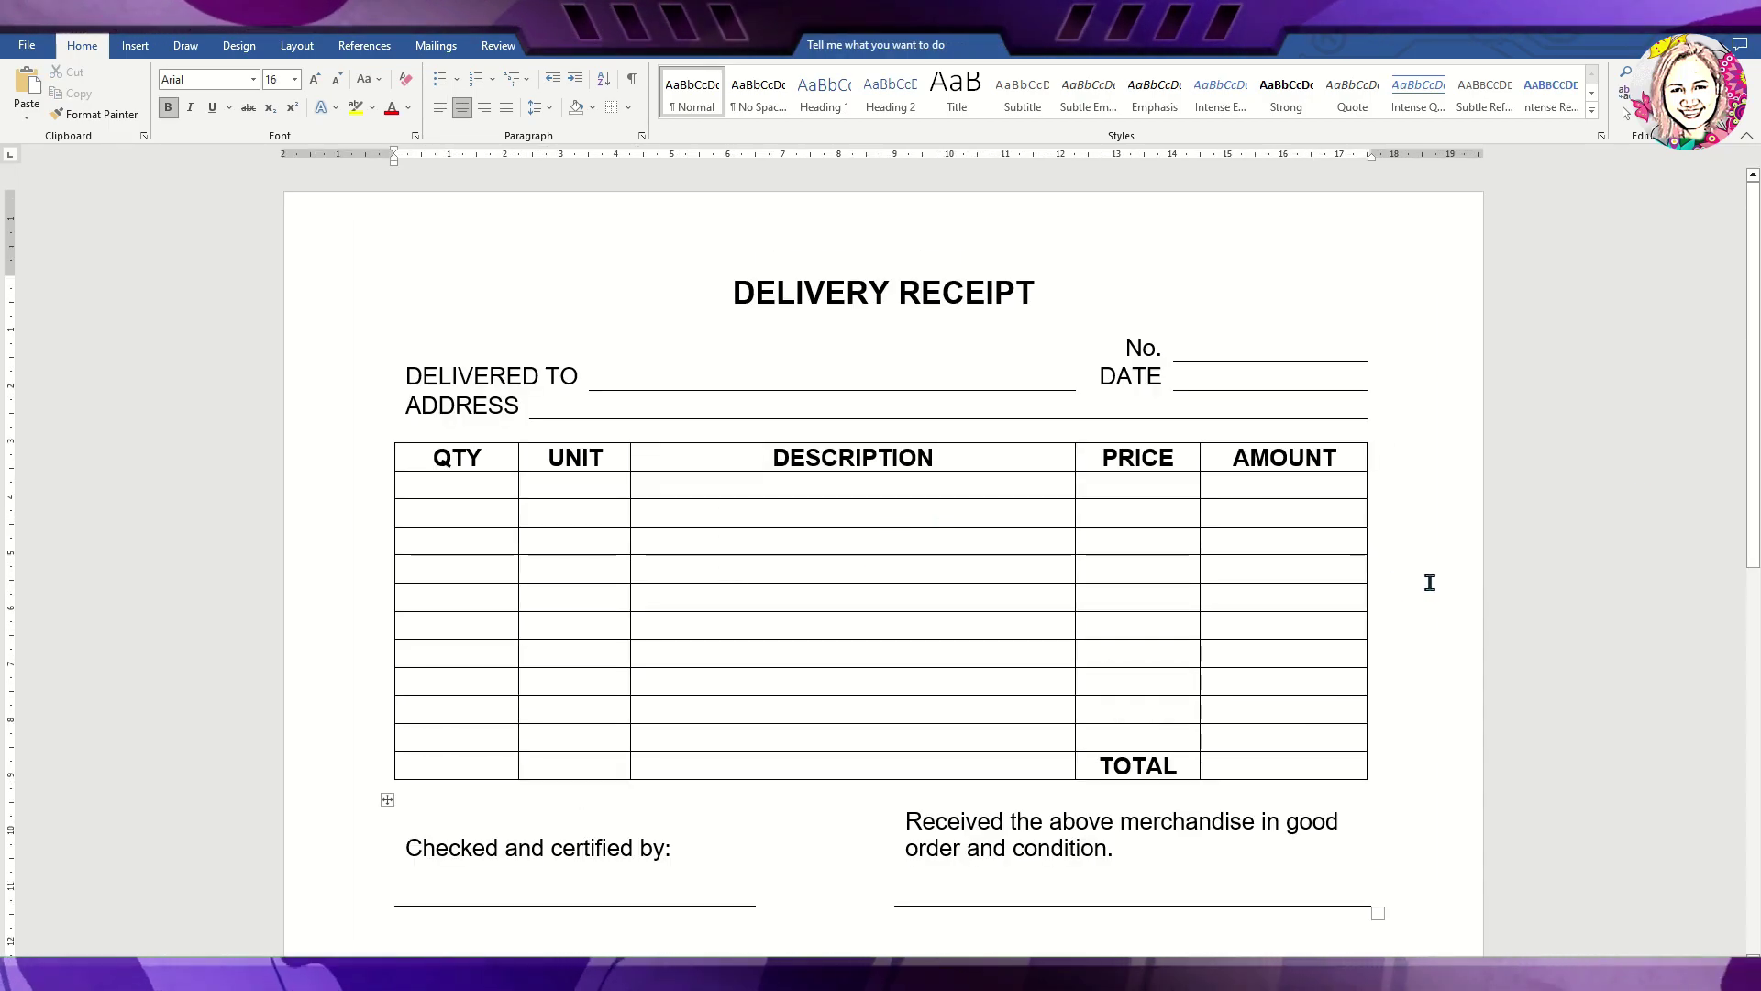
pyautogui.scroll(-5, 1509, 686)
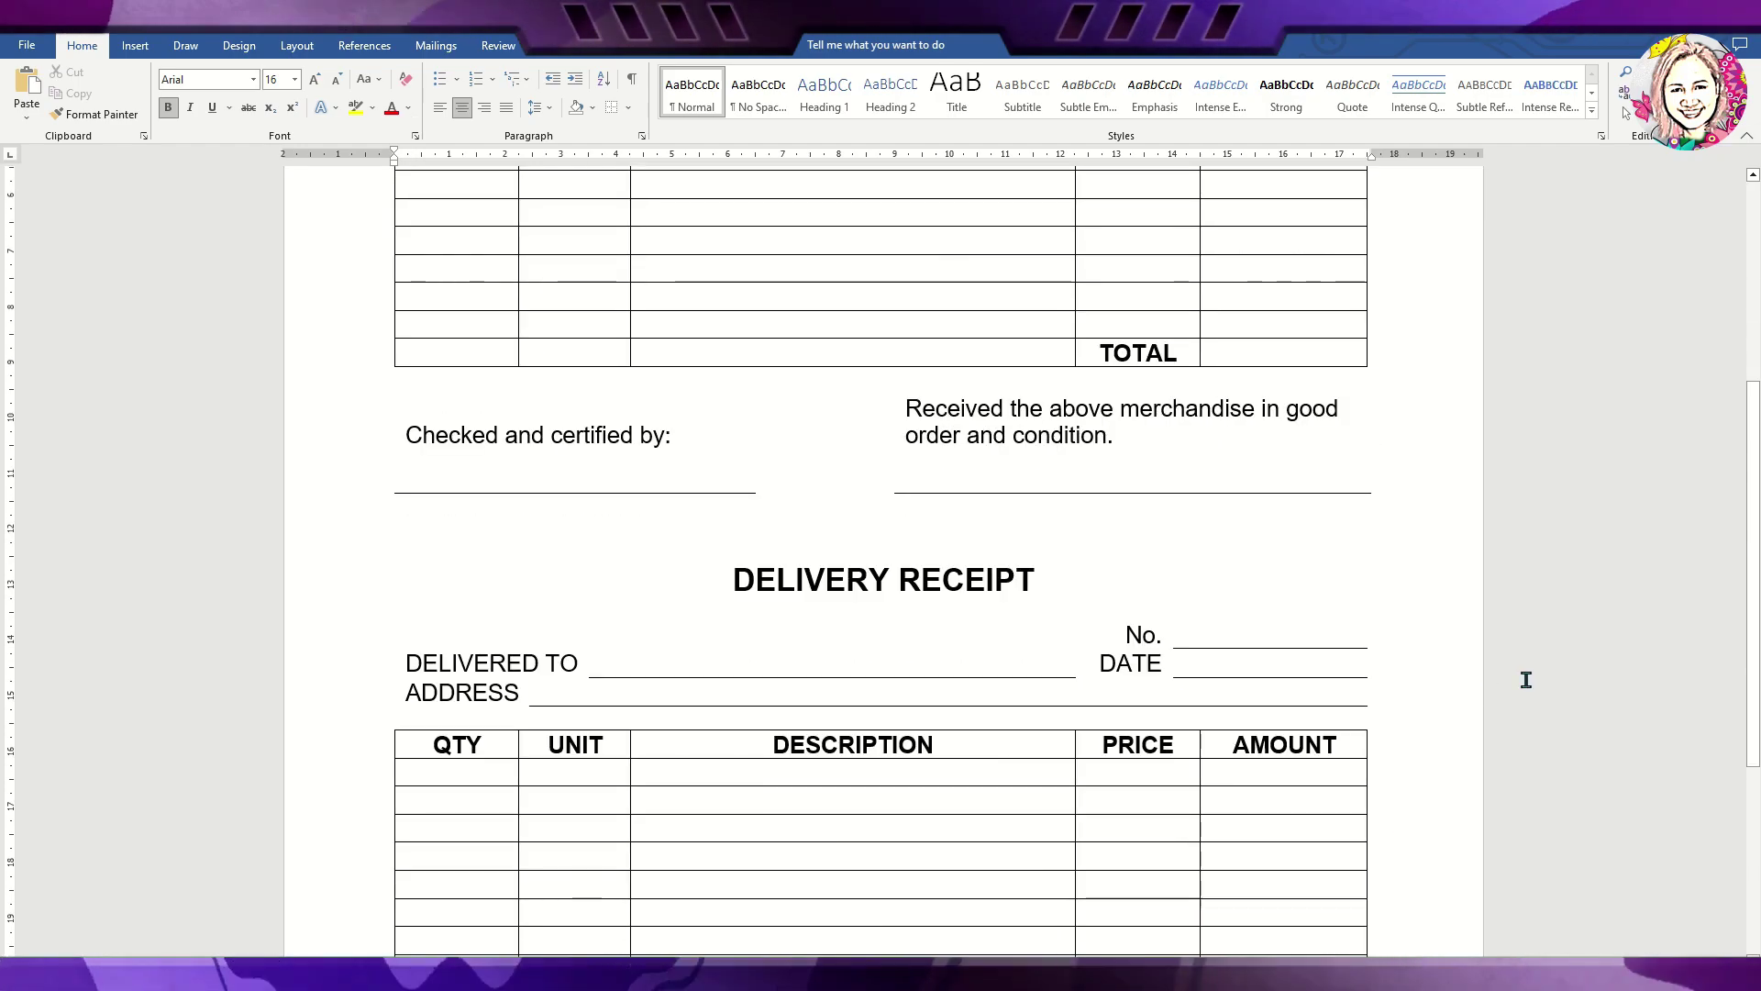
pyautogui.scroll(4, 1527, 668)
pyautogui.scroll(-8, 1527, 668)
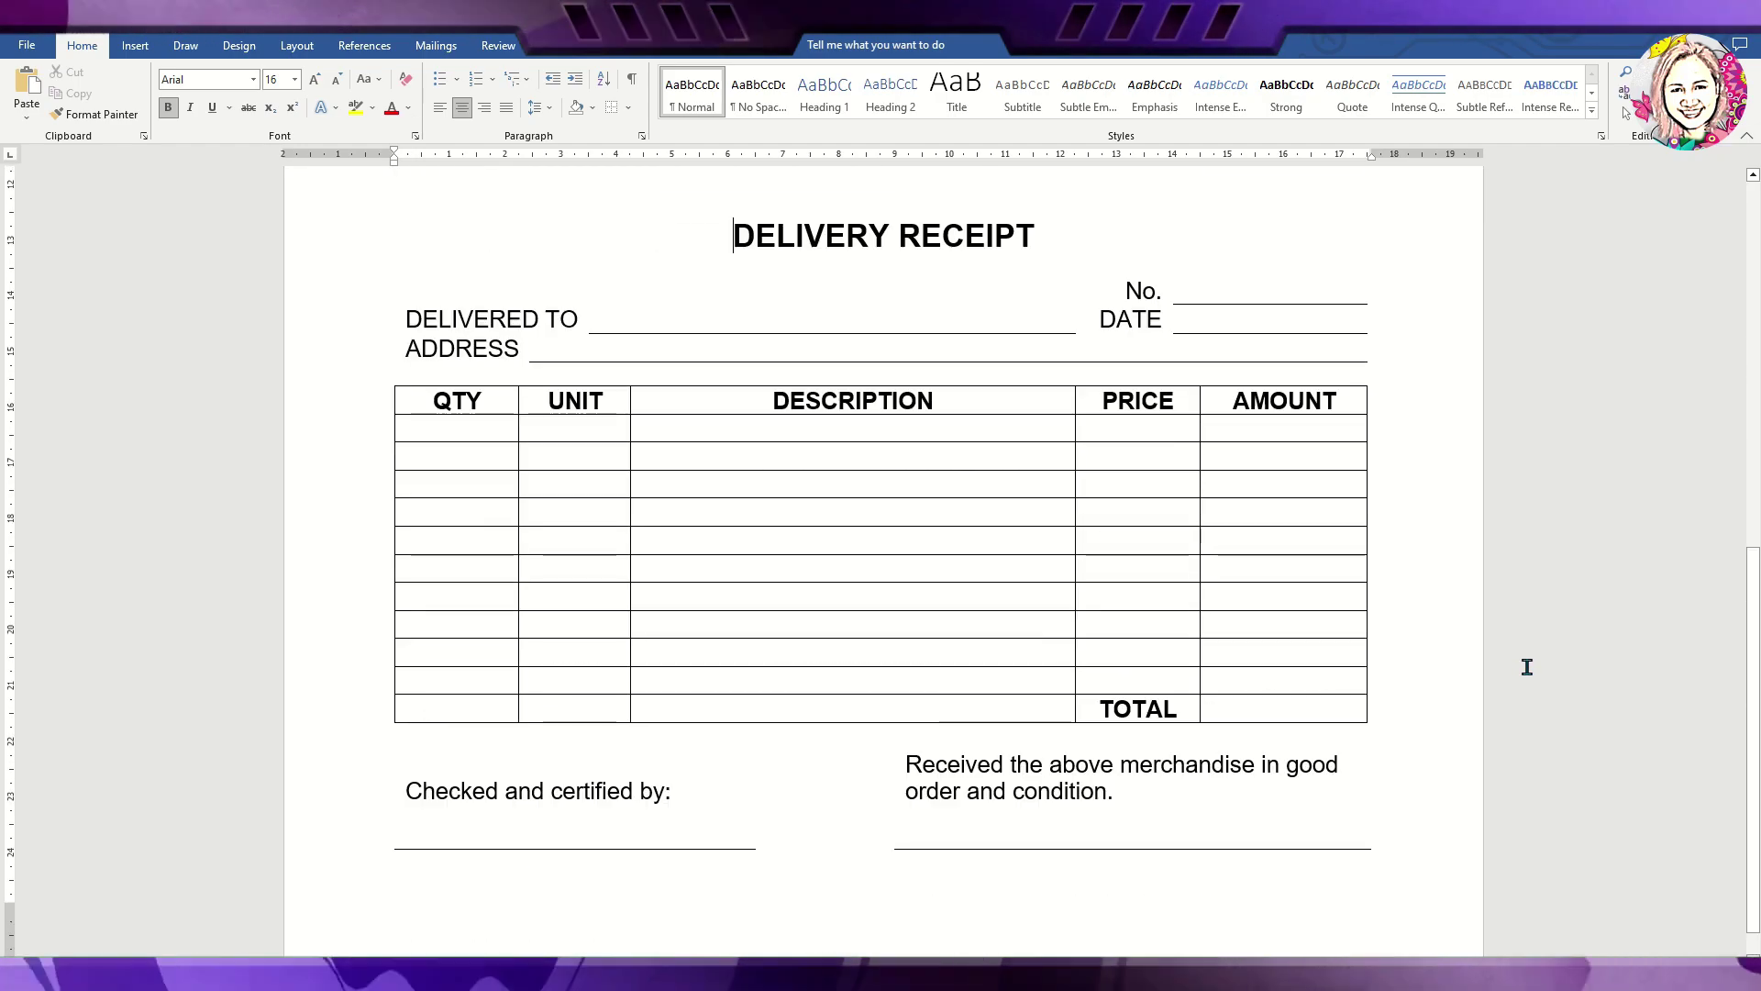